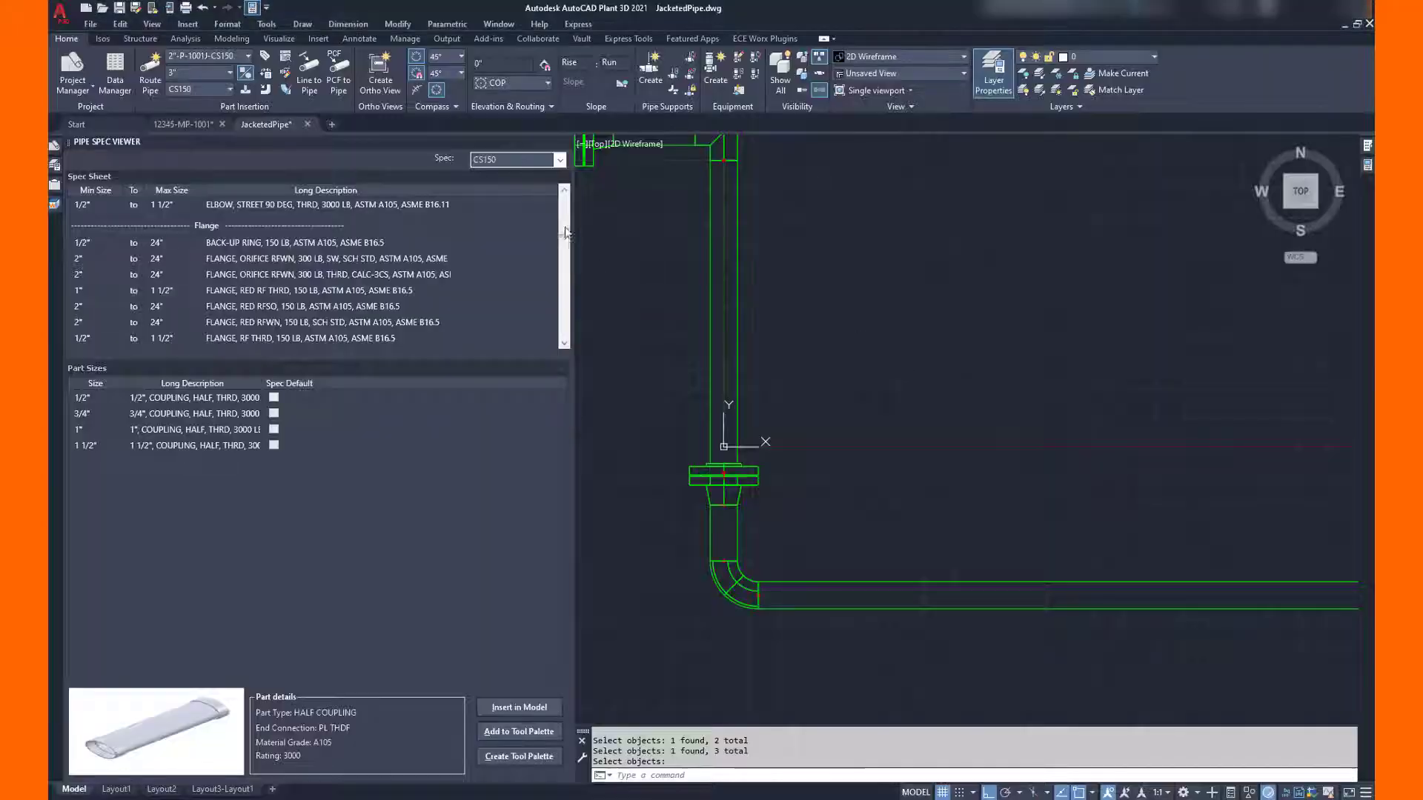
Step: Insert a 4" 90 DEG LR butt-weld elbow from the CS150 spec beside the core pipe's corner, keeping the default rotation
scroll(319, 407, up, 4)
click(880, 541)
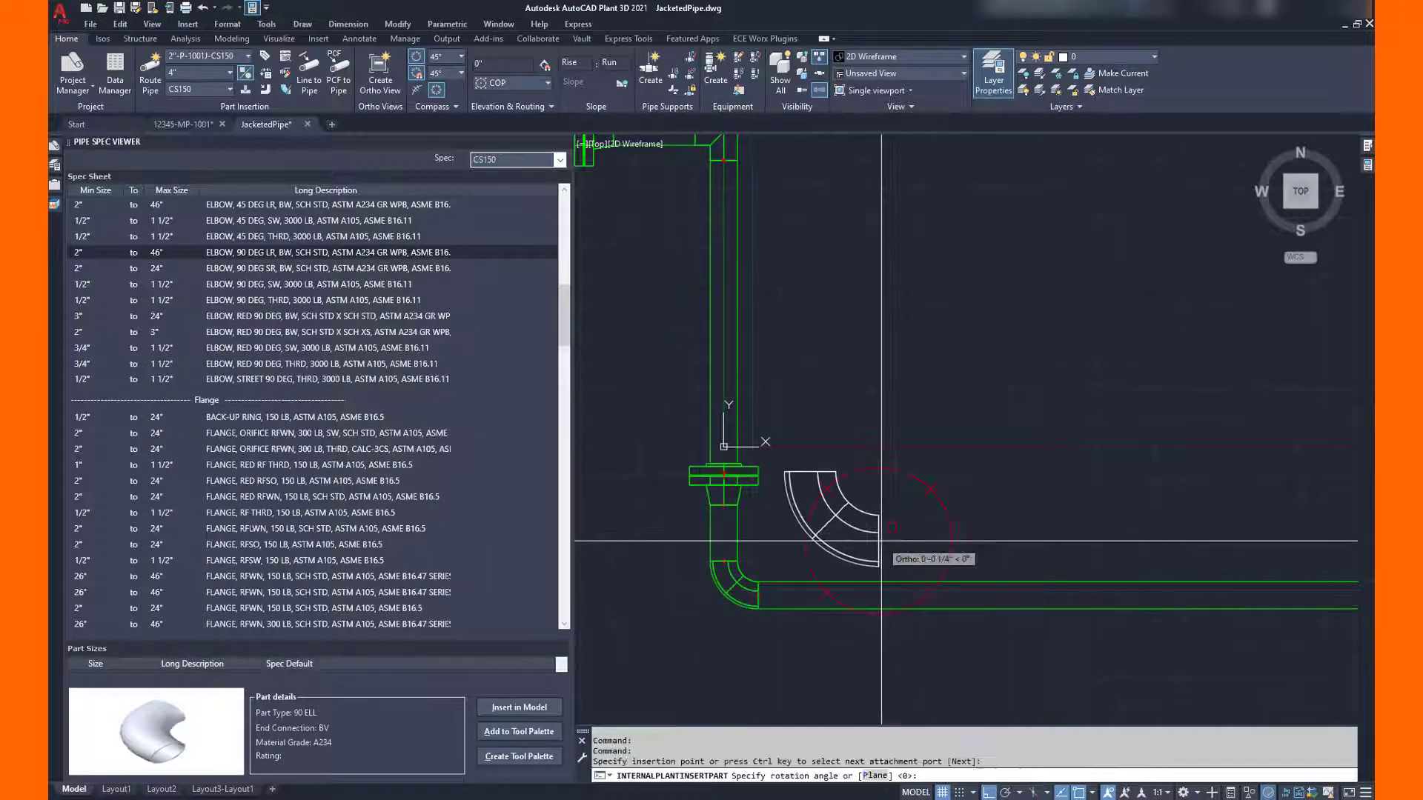
key(Return)
key(Escape)
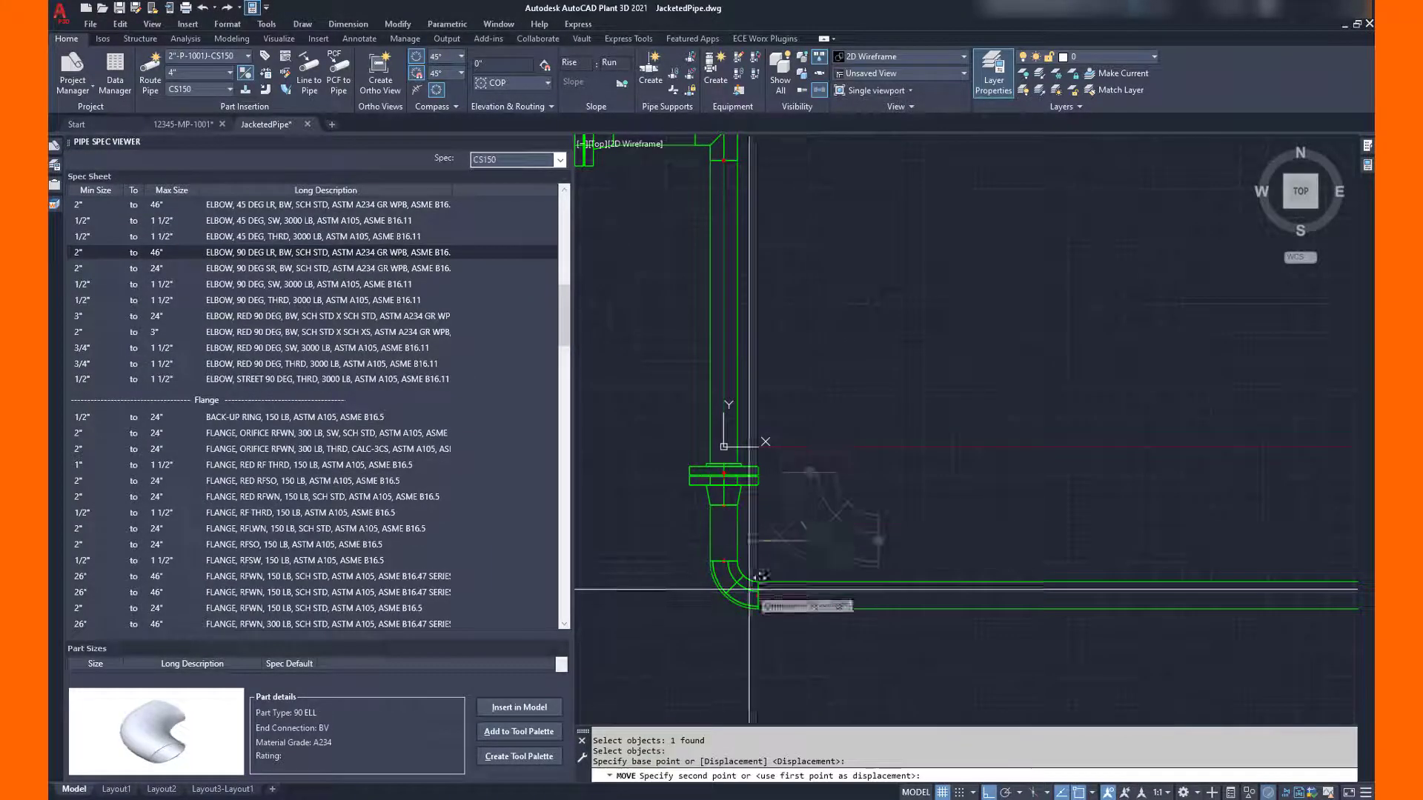
Step: Move the jacket elbow onto the core pipe's elbow and shift it .75 toward the west
click(724, 595)
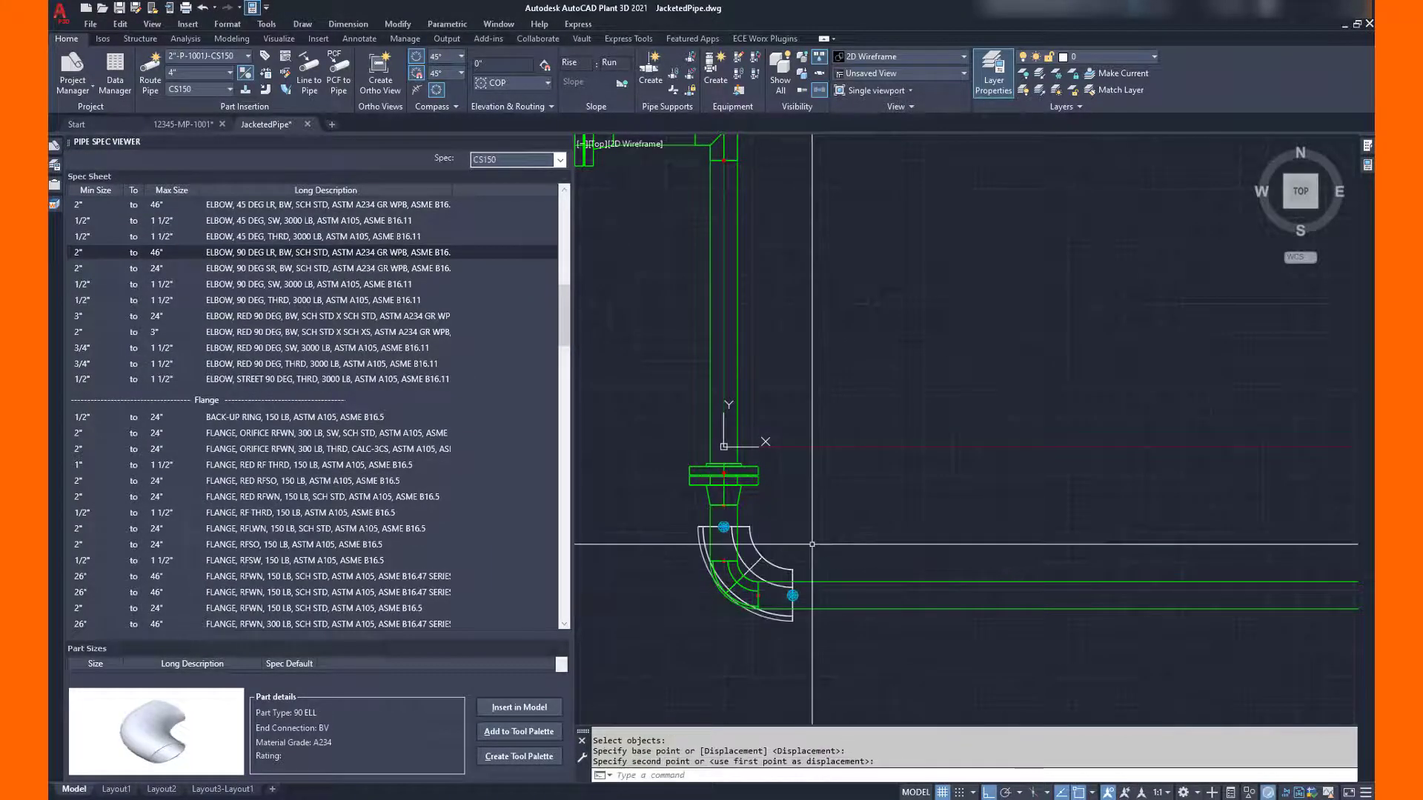
text(M)
key(Return)
click(759, 548)
key(Return)
click(898, 530)
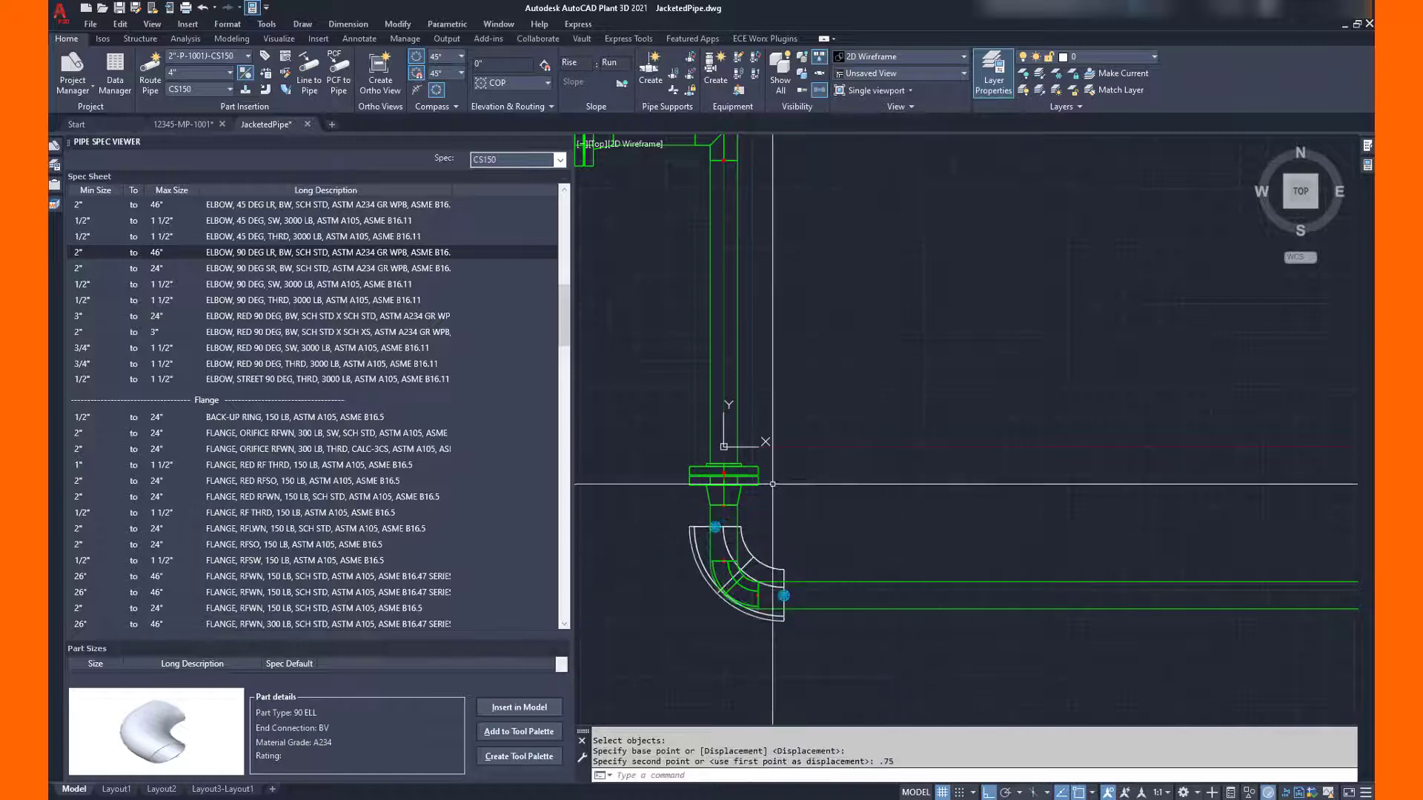
text(.75)
key(Return)
Step: Insert a butt-weld SCH STD cap on the upper end of the jacket elbow
drag(562, 303, 562, 232)
double_click(304, 408)
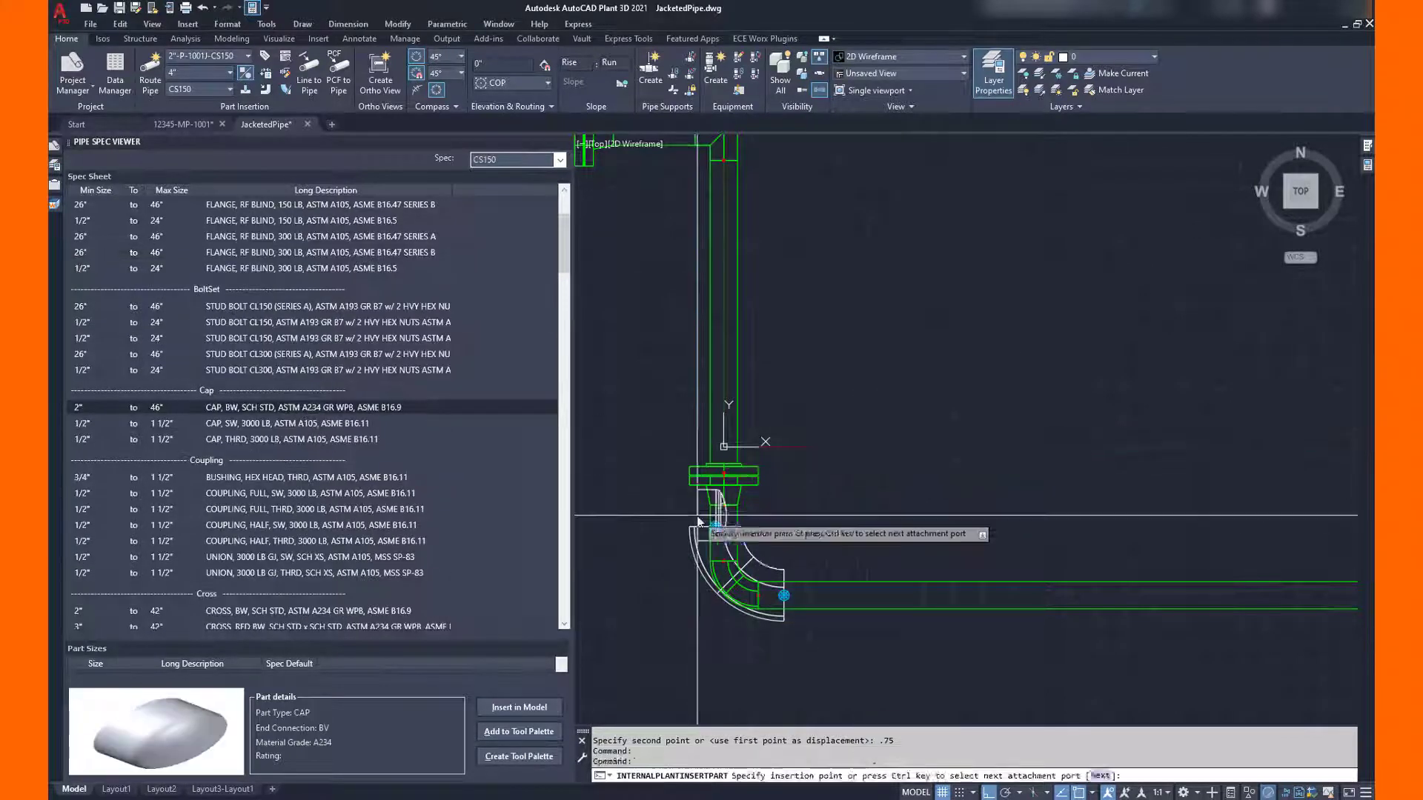
click(715, 527)
key(Return)
key(Return)
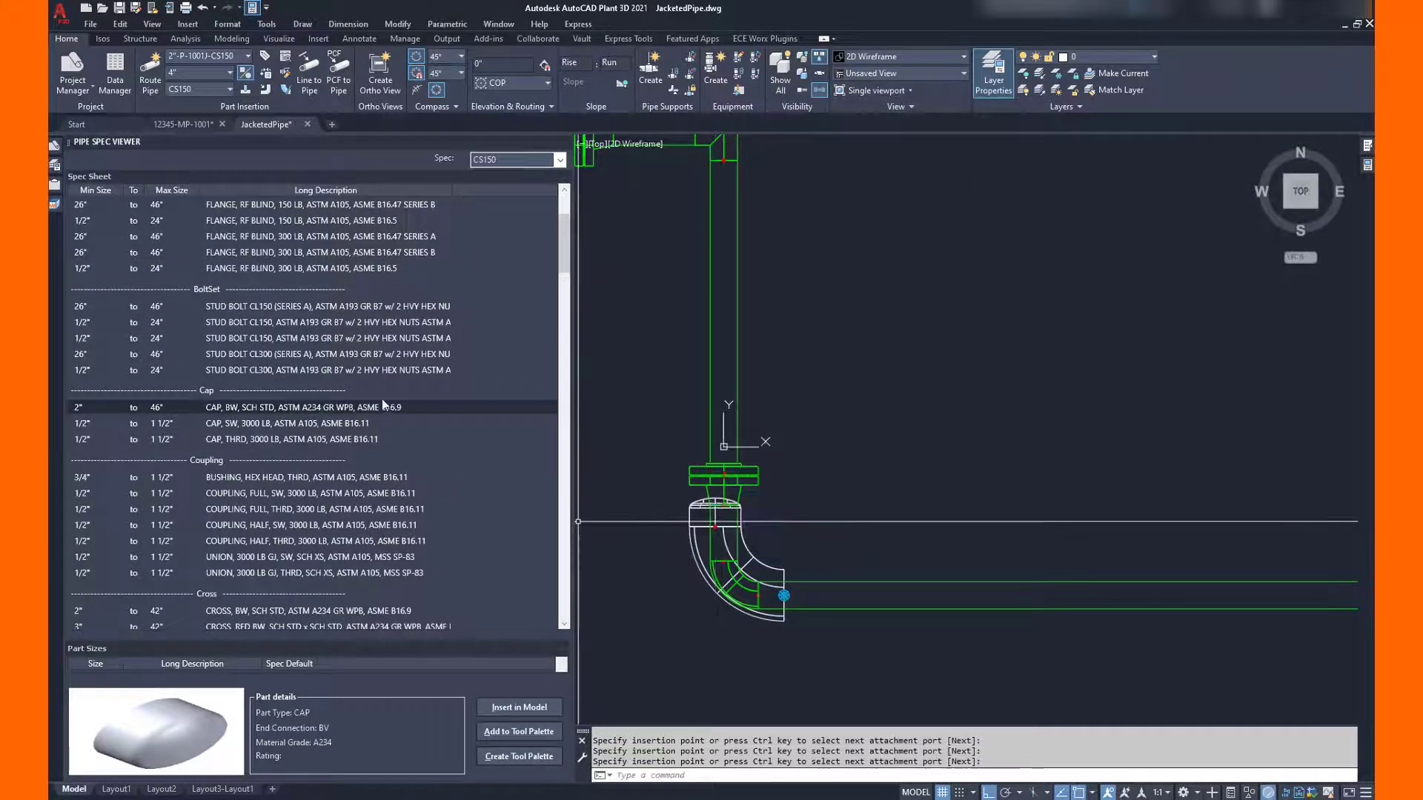
Step: Insert a 1 1/2" threaded 3000 LB half coupling on the outer curve of the jacket elbow, entering 10 for its placement
click(310, 521)
double_click(309, 535)
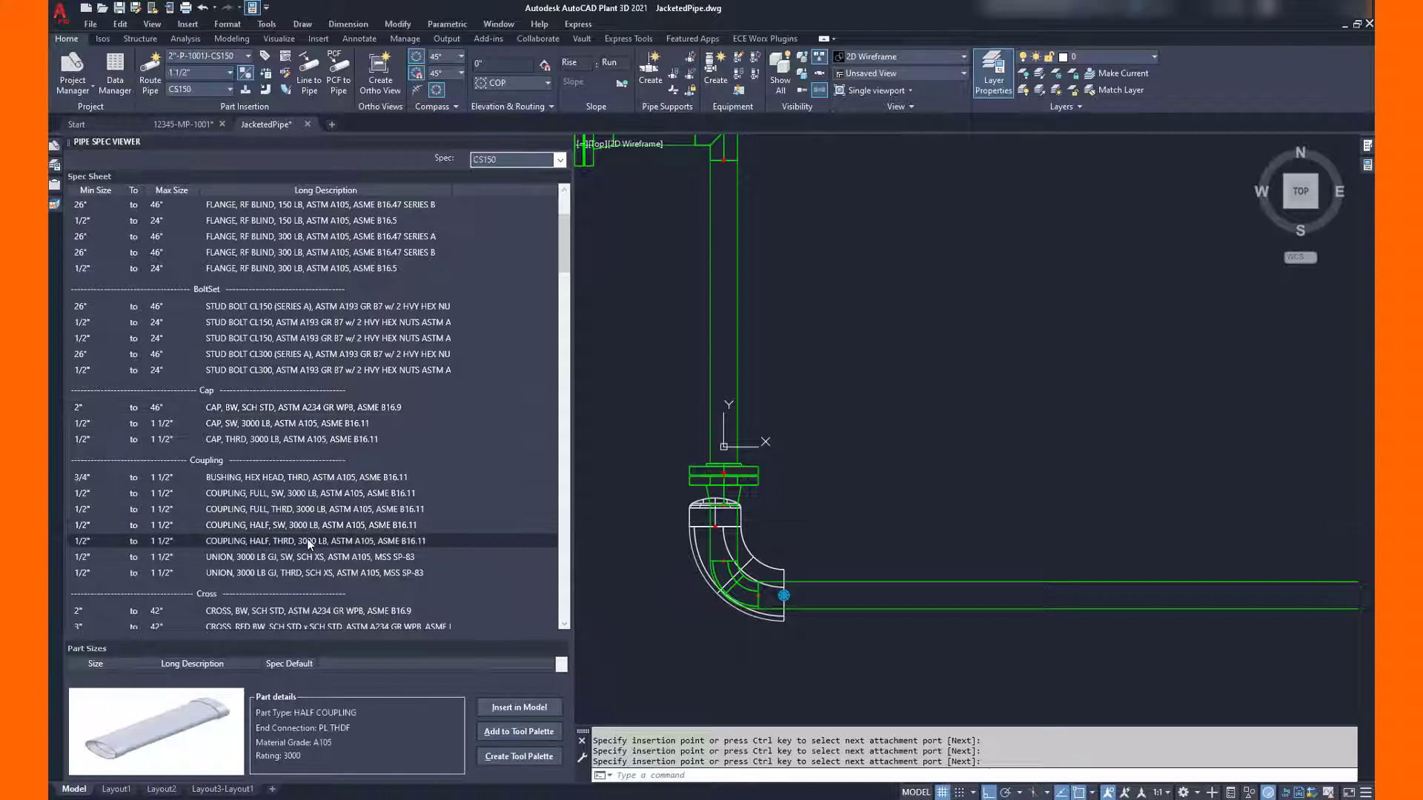
click(678, 548)
text(10)
key(Return)
key(Return)
key(Return)
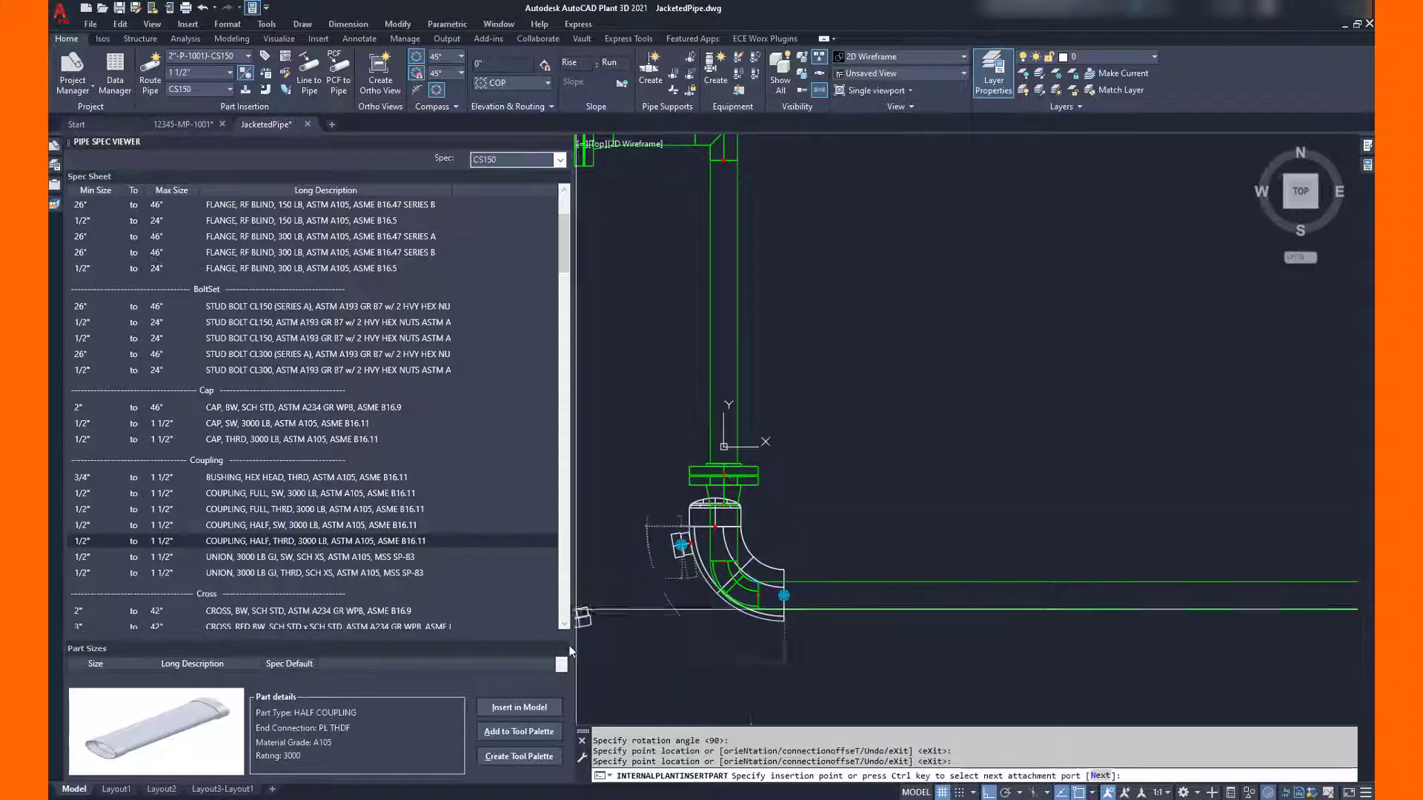
key(Escape)
Step: Insert a 4"x3" concentric butt-weld reducer on the east end of the jacket elbow
scroll(810, 633, up, 4)
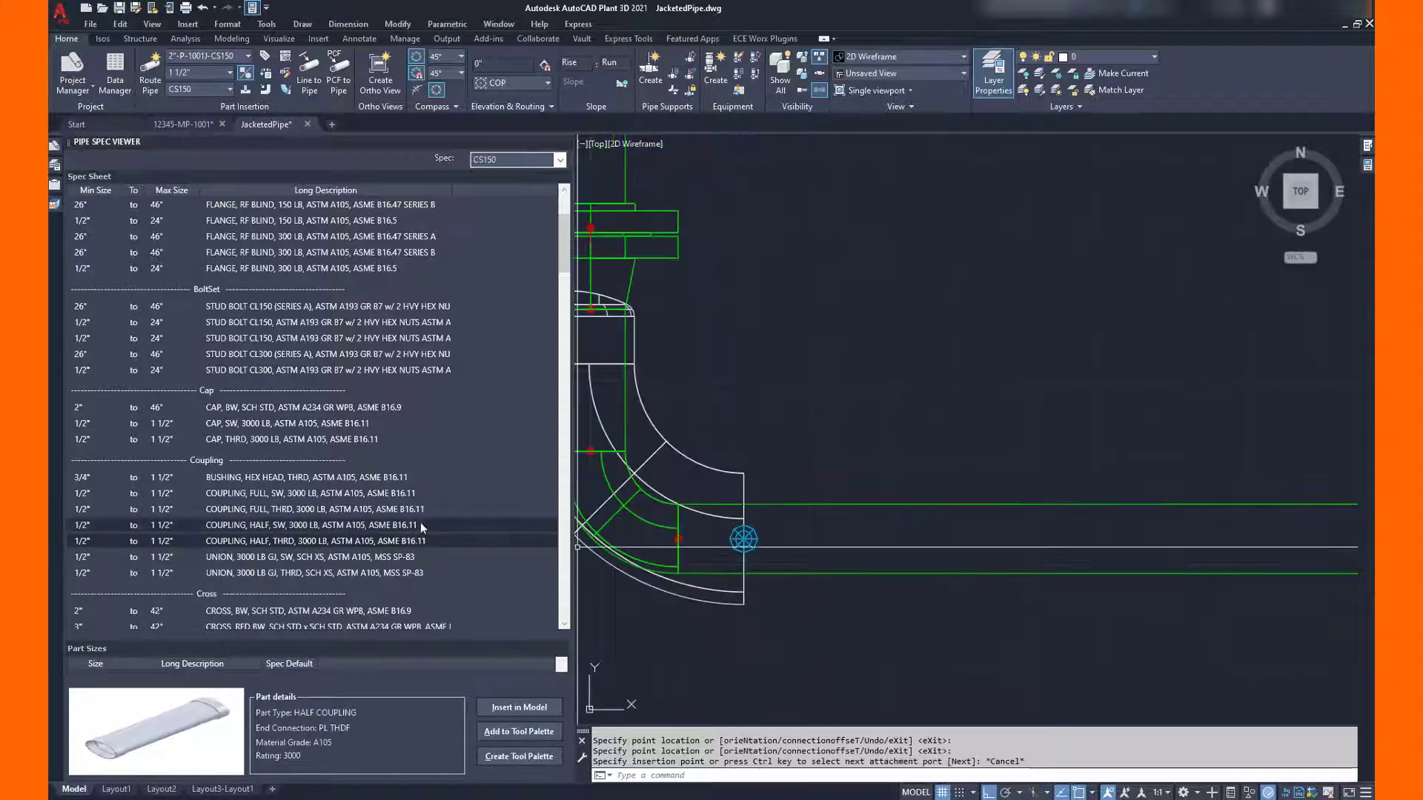
scroll(420, 522, down, 10)
click(333, 516)
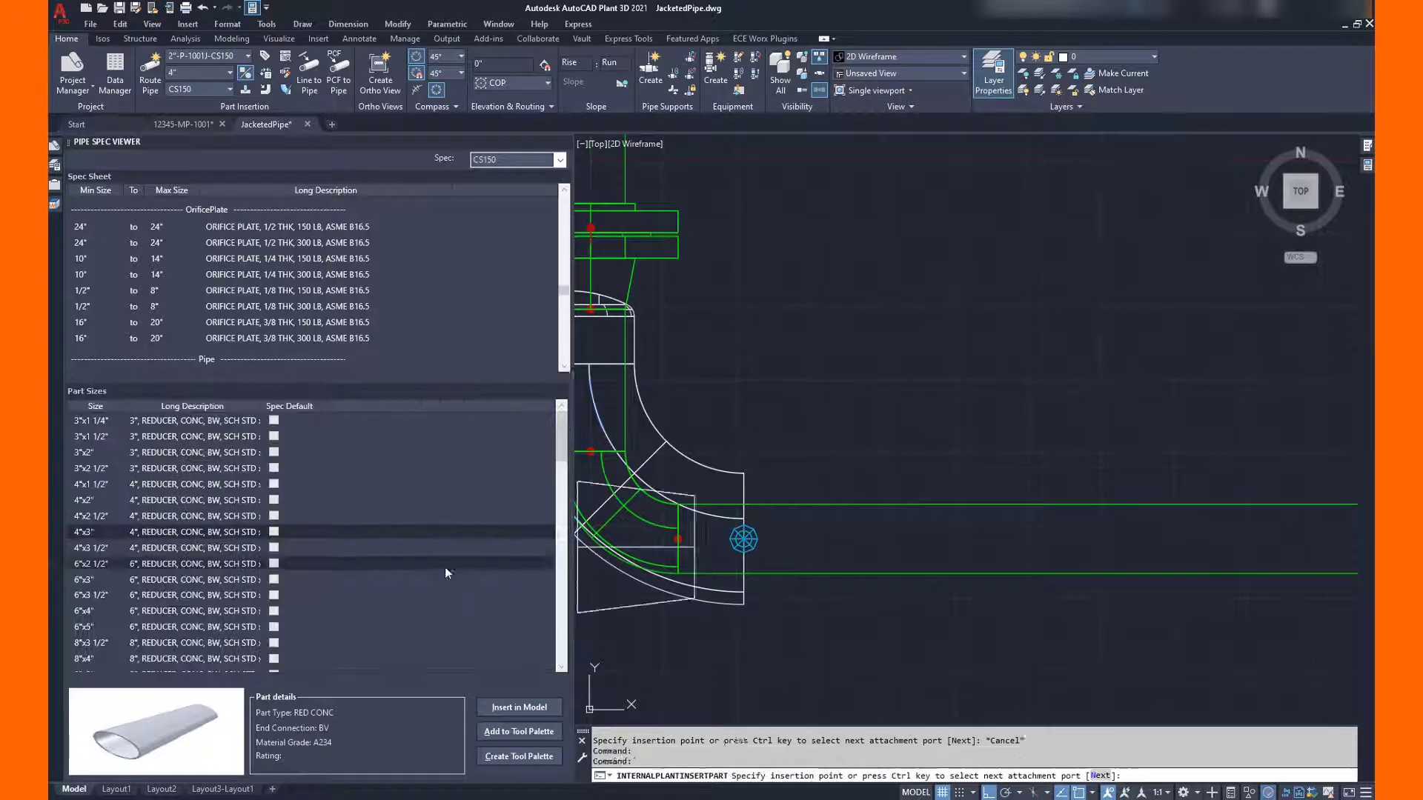
click(743, 539)
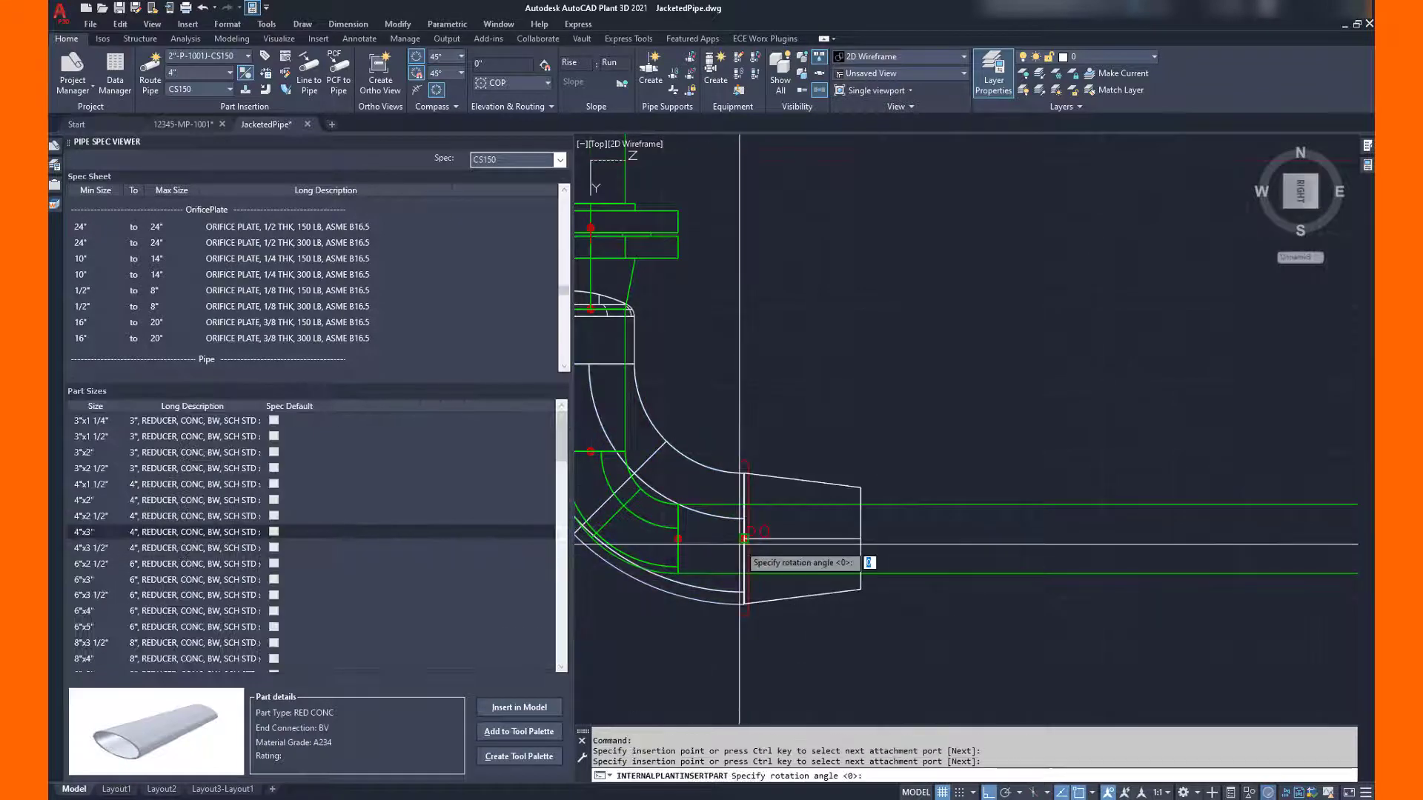
key(Return)
key(Return)
Step: Route a 3" jacket pipe 100 long toward the east from the reducer's small end
click(856, 544)
text(100)
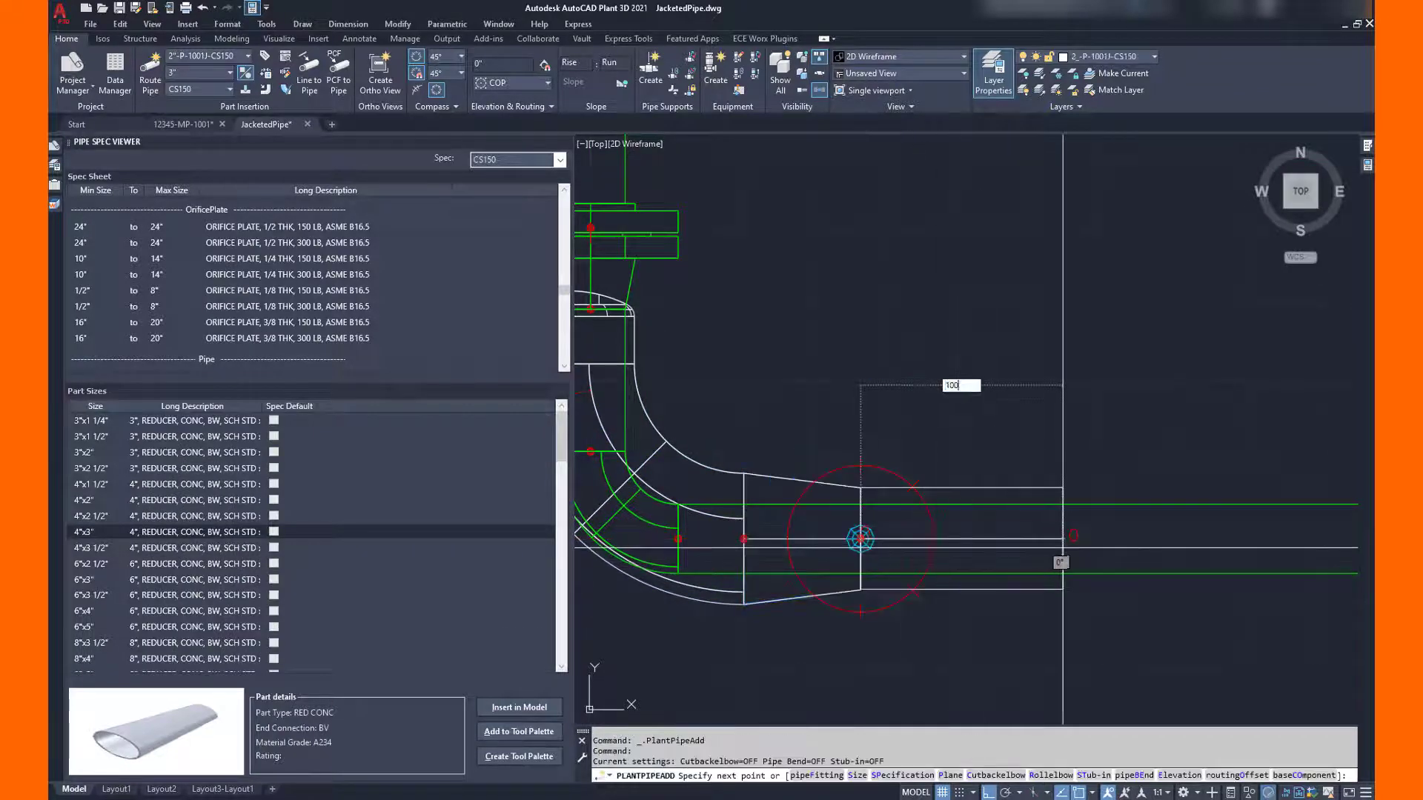
key(Return)
key(Escape)
Step: Insert a 3" butt-weld cap on the east end of the horizontal jacket pipe
scroll(852, 503, down, 7)
middle_drag(1304, 508, 889, 508)
scroll(900, 513, up, 7)
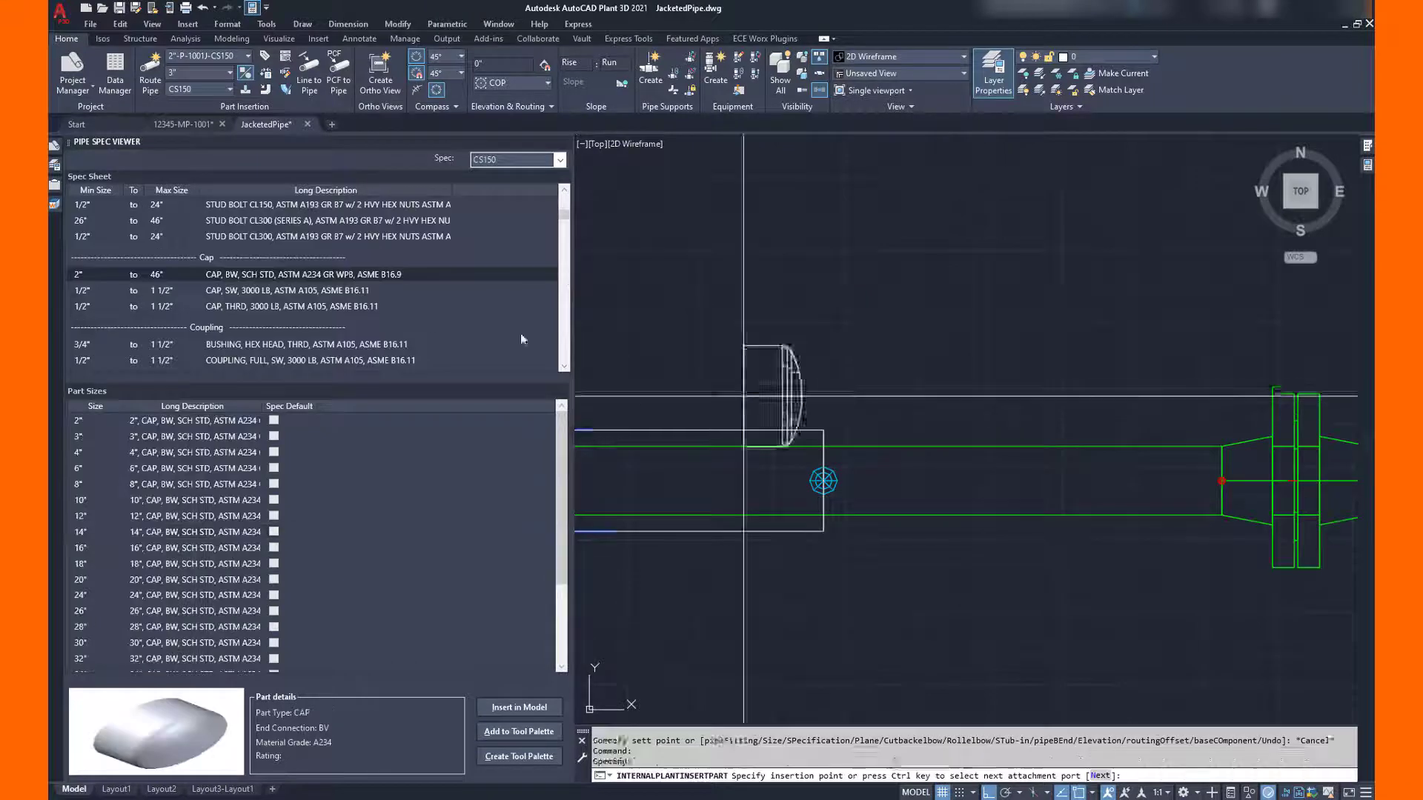
click(823, 481)
key(Return)
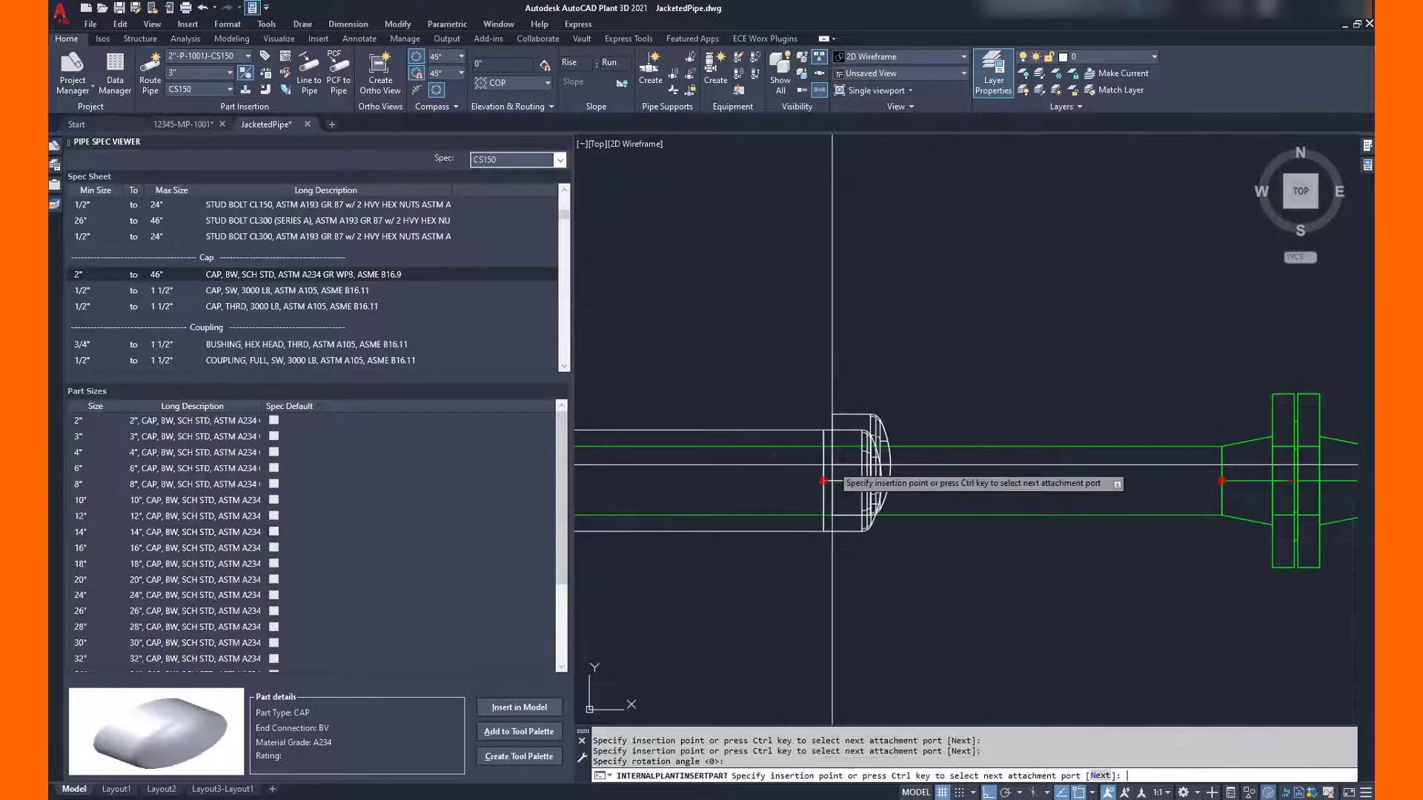
key(Escape)
Step: Stretch the horizontal jacket pipe by moving its end cap east until it sits just before the core pipe's flange
click(829, 507)
click(822, 506)
click(823, 481)
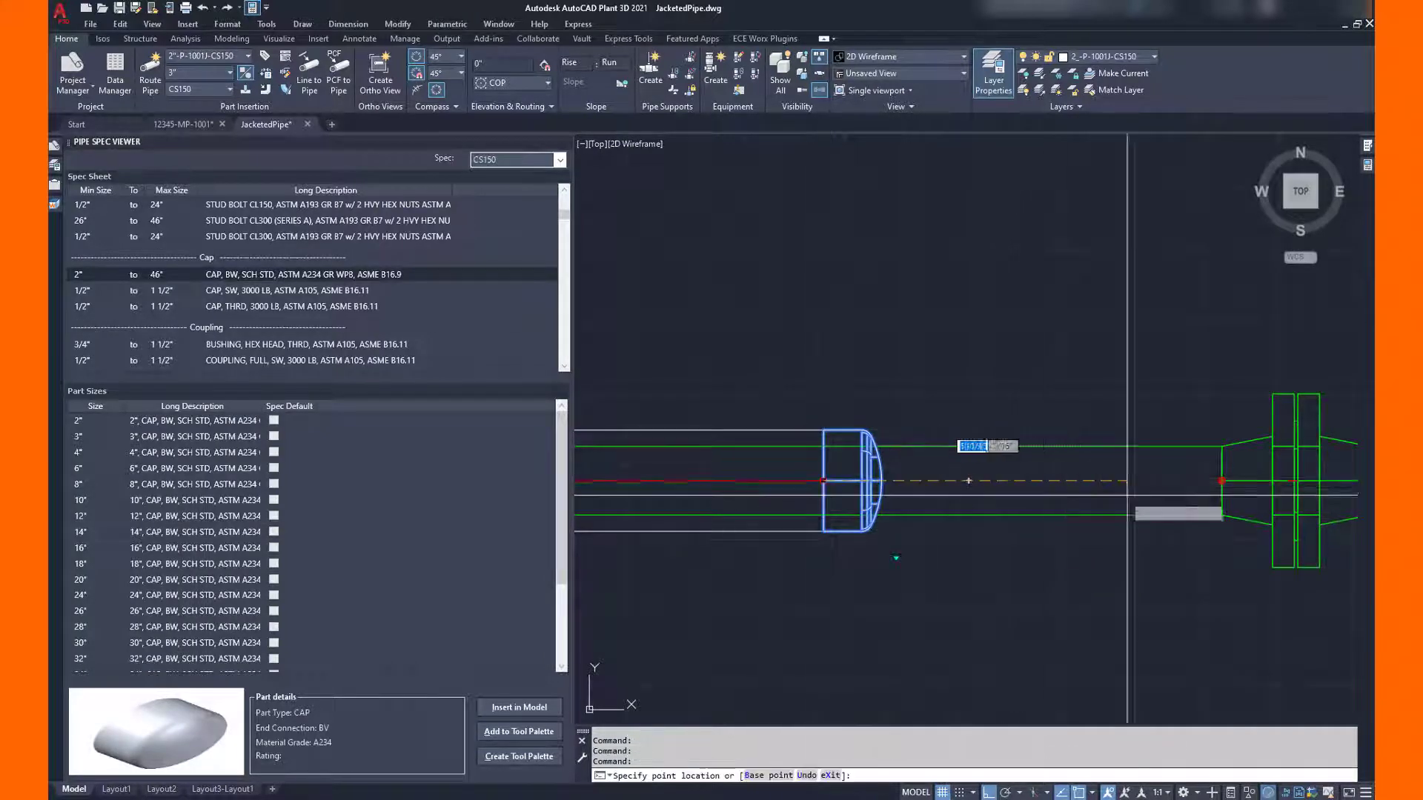
click(1188, 493)
key(Escape)
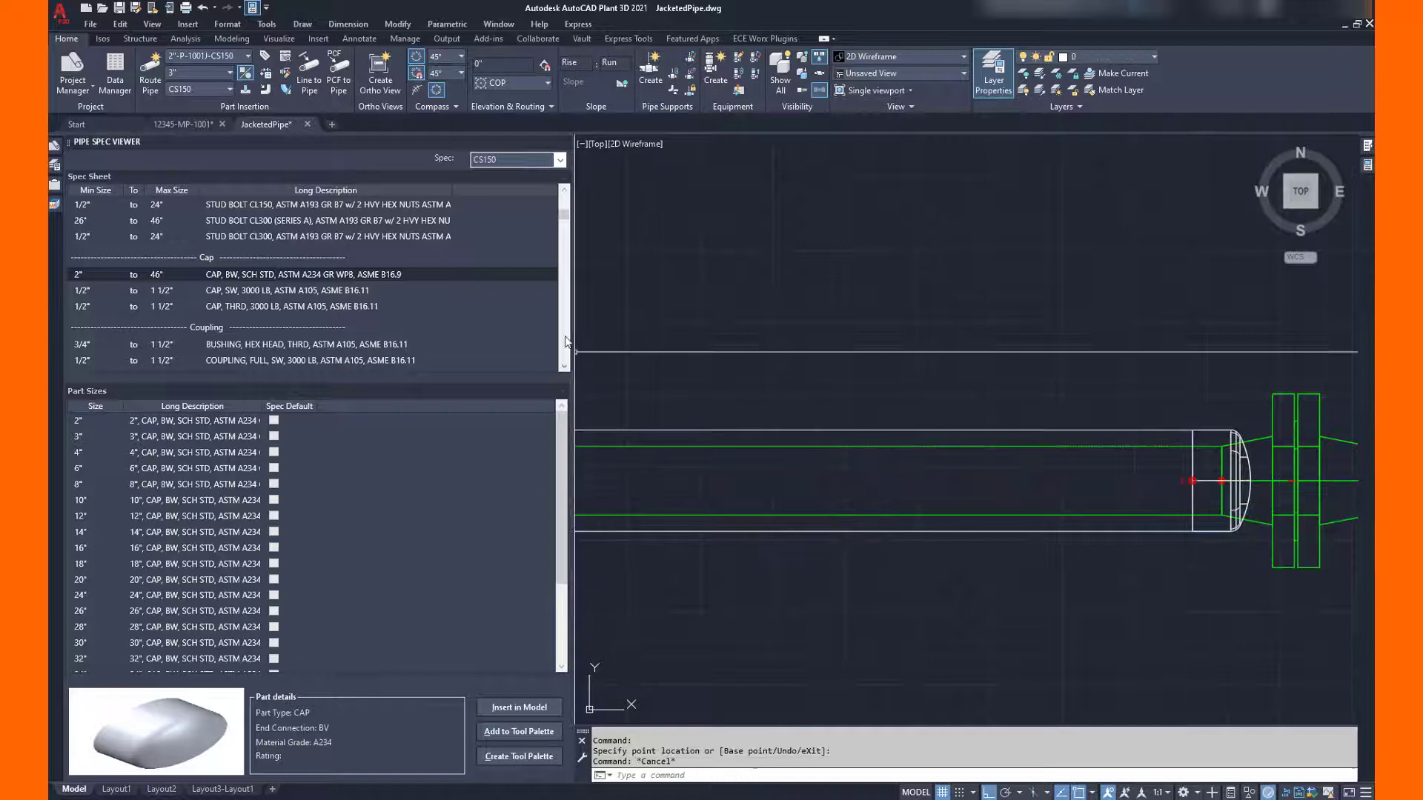
Step: Insert a 3/4" threaded 3000 LB half coupling on the underside of the horizontal jacket pipe near its capped end
scroll(435, 323, down, 2)
double_click(292, 307)
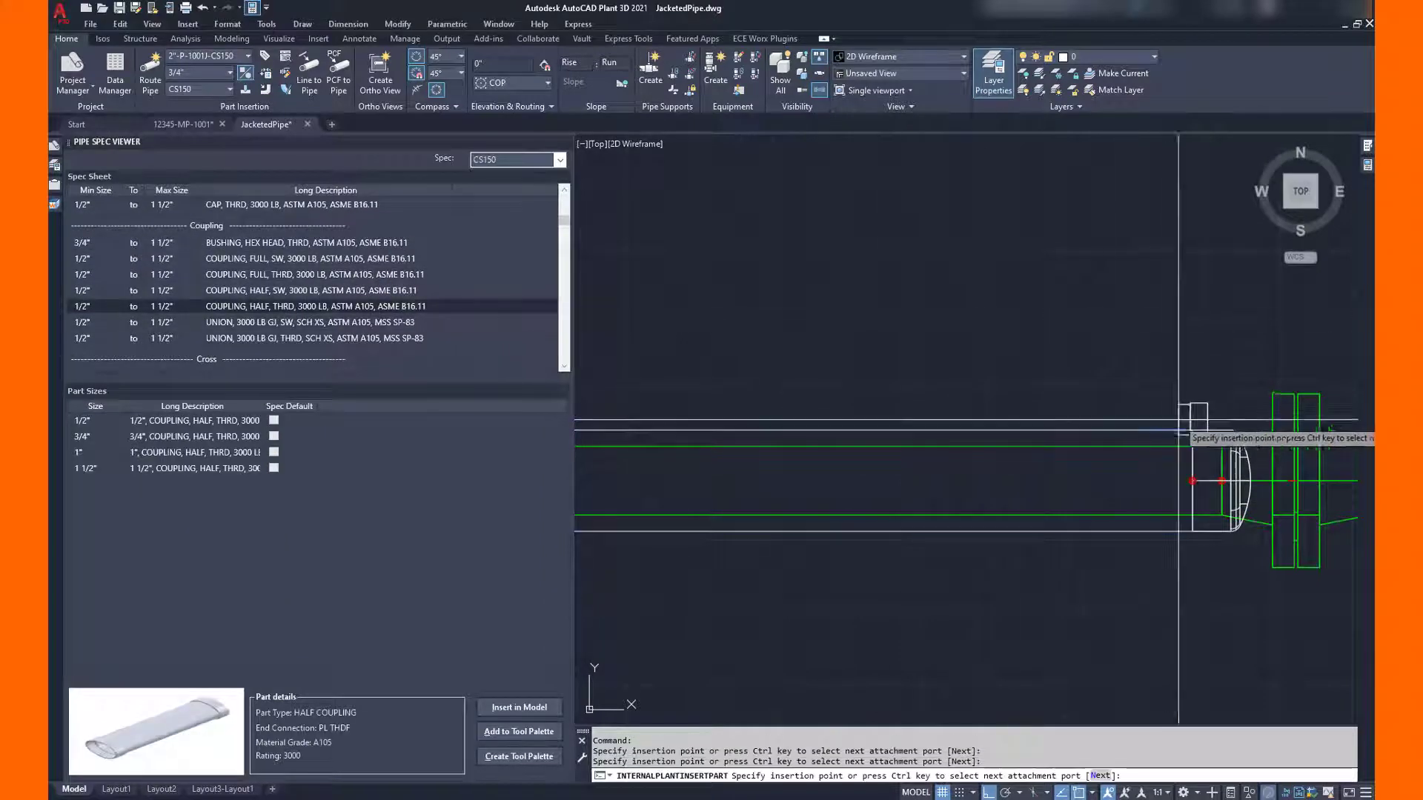
scroll(993, 444, down, 4)
scroll(993, 445, up, 3)
click(969, 438)
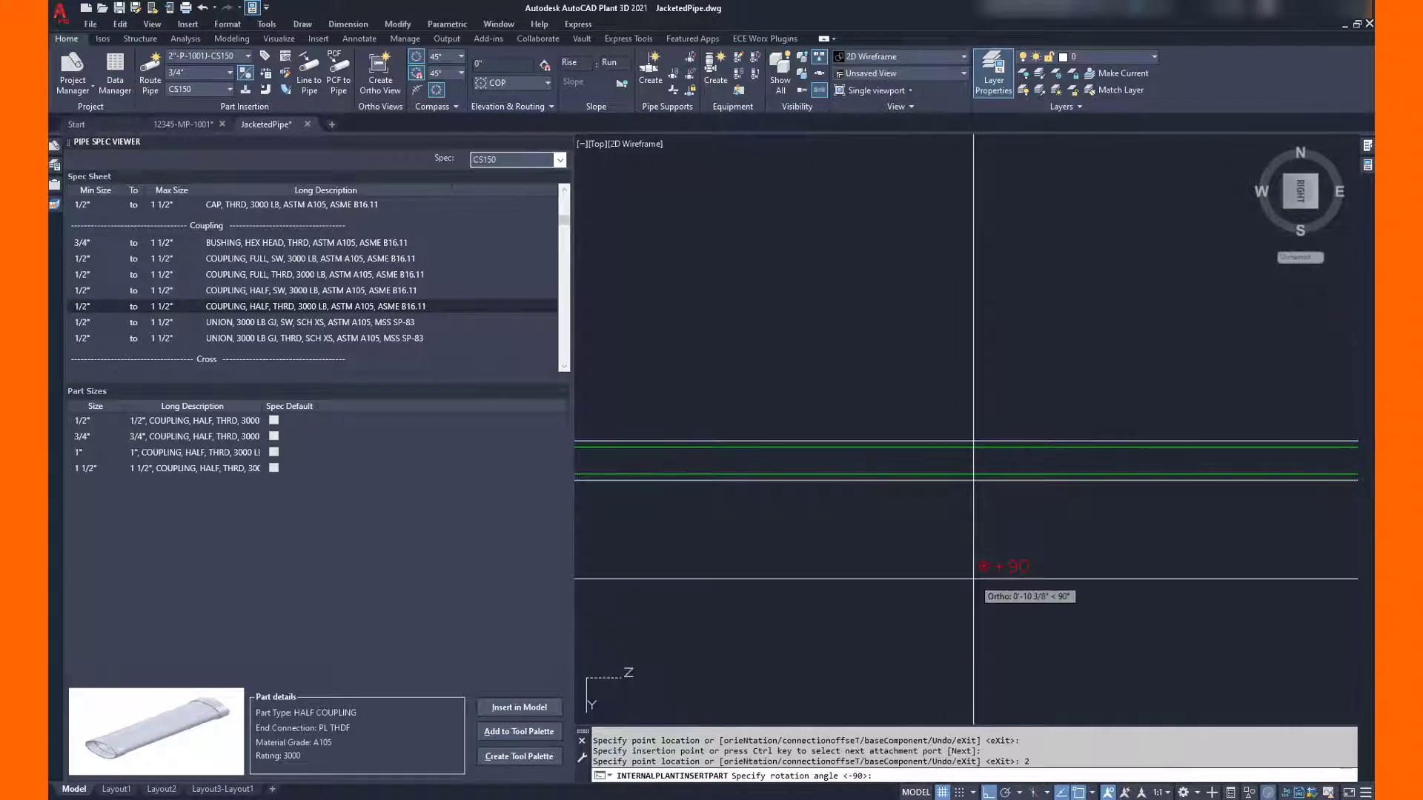
key(Escape)
scroll(937, 578, down, 3)
scroll(1059, 559, up, 3)
scroll(1011, 576, down, 2)
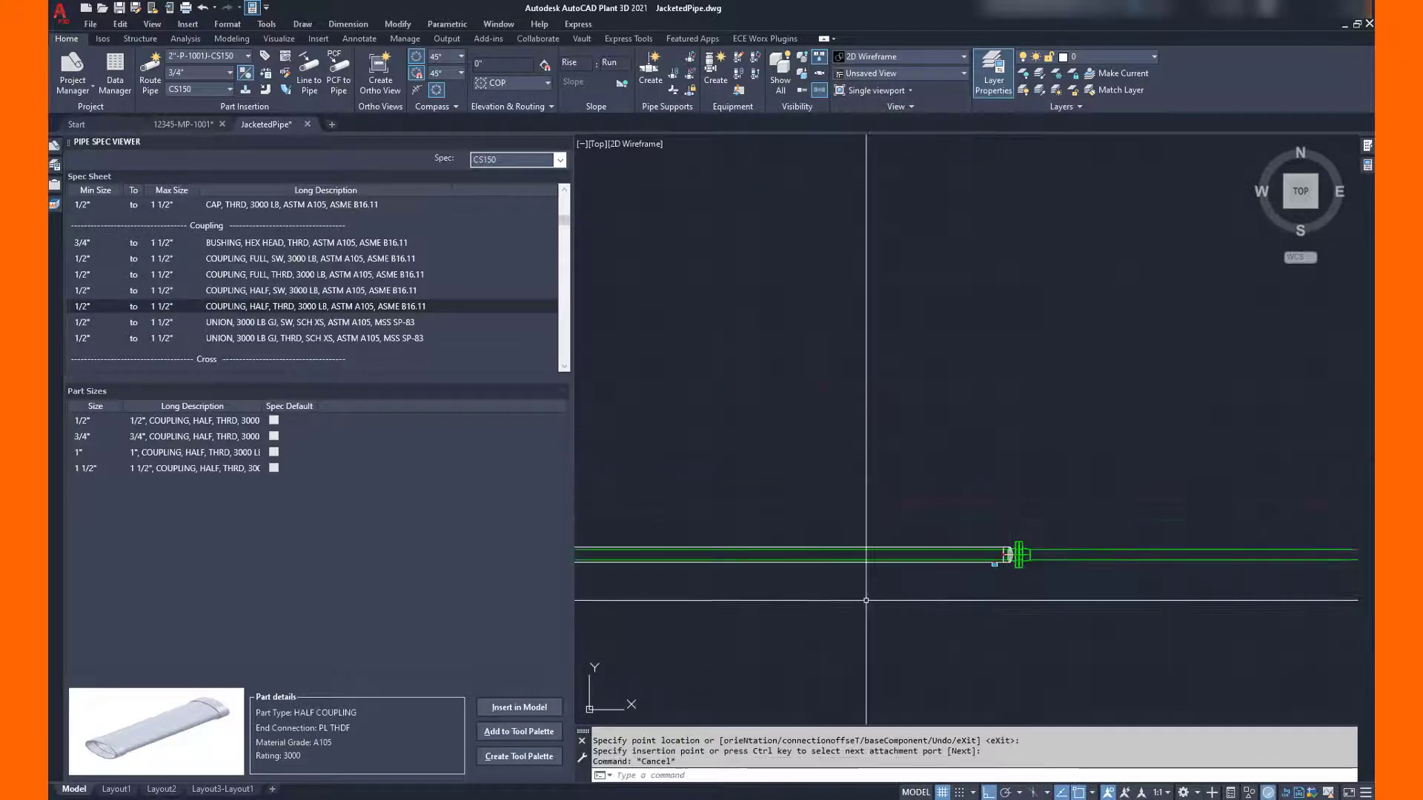
key(Escape)
Step: Insert a 3" butt-weld SCH STD tee beside the core pipe's tee, with its branch facing west
scroll(983, 589, down, 1)
scroll(638, 494, up, 2)
scroll(331, 282, down, 5)
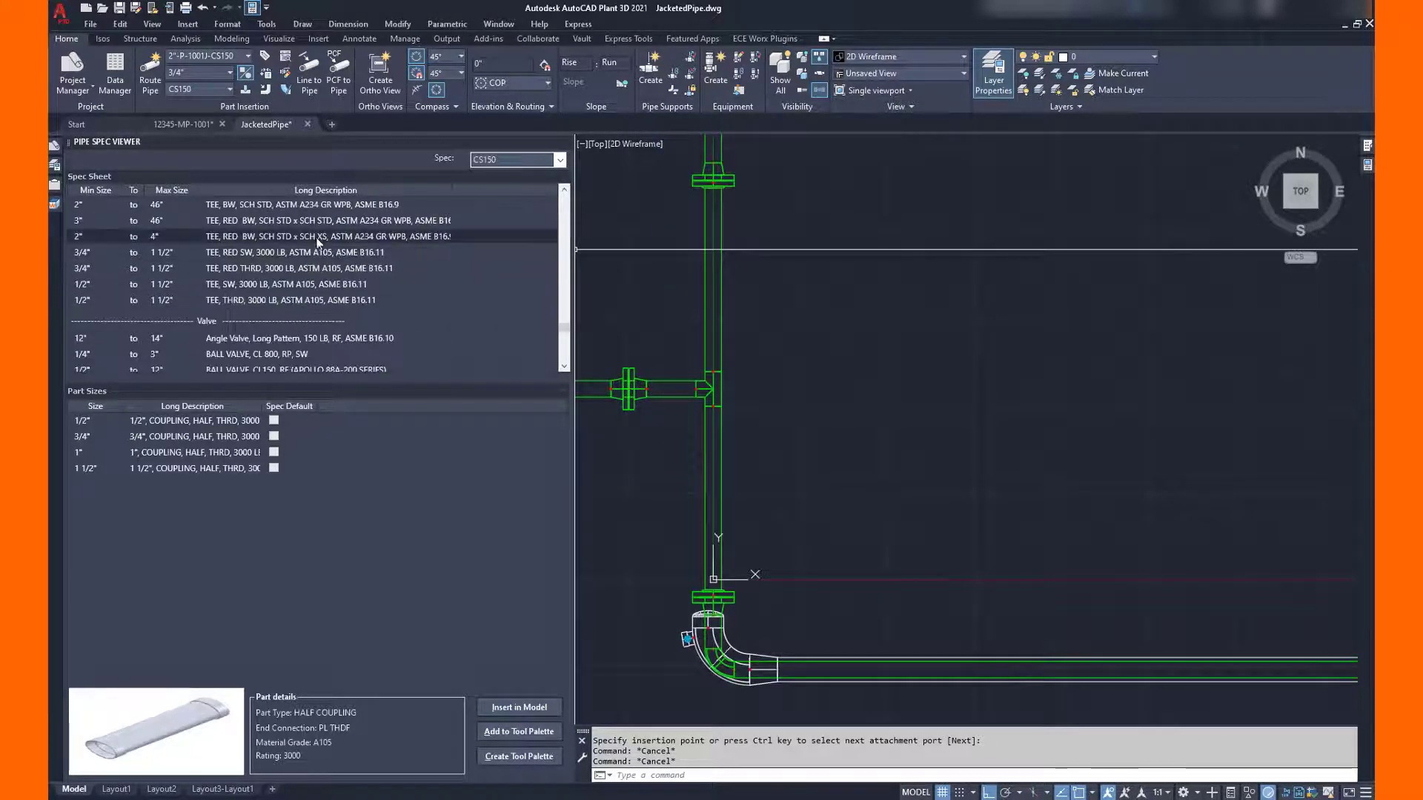
double_click(332, 204)
click(855, 399)
click(857, 382)
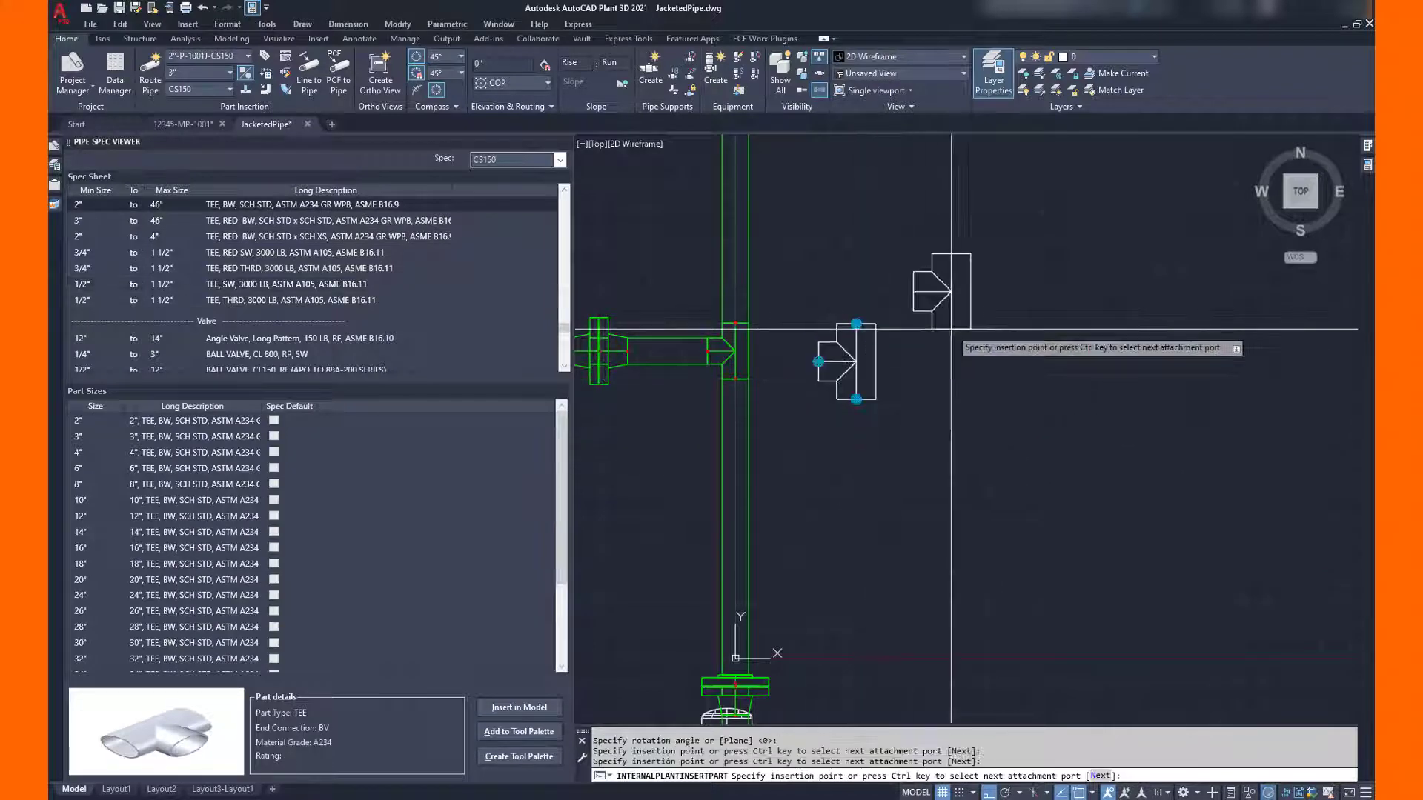
key(Escape)
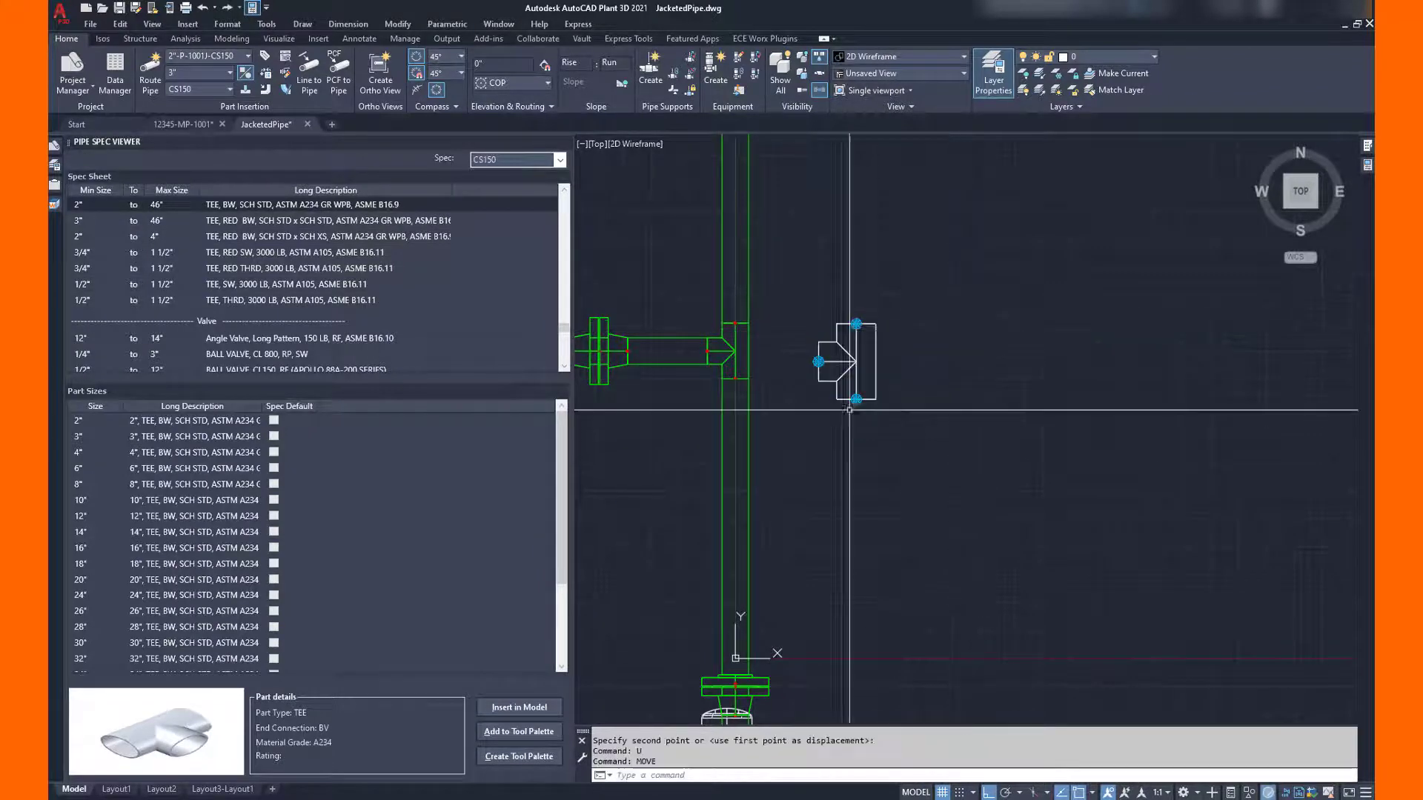
Step: Move the jacket tee by its branch port onto the core pipe's tee
key(Escape)
key(Return)
click(858, 383)
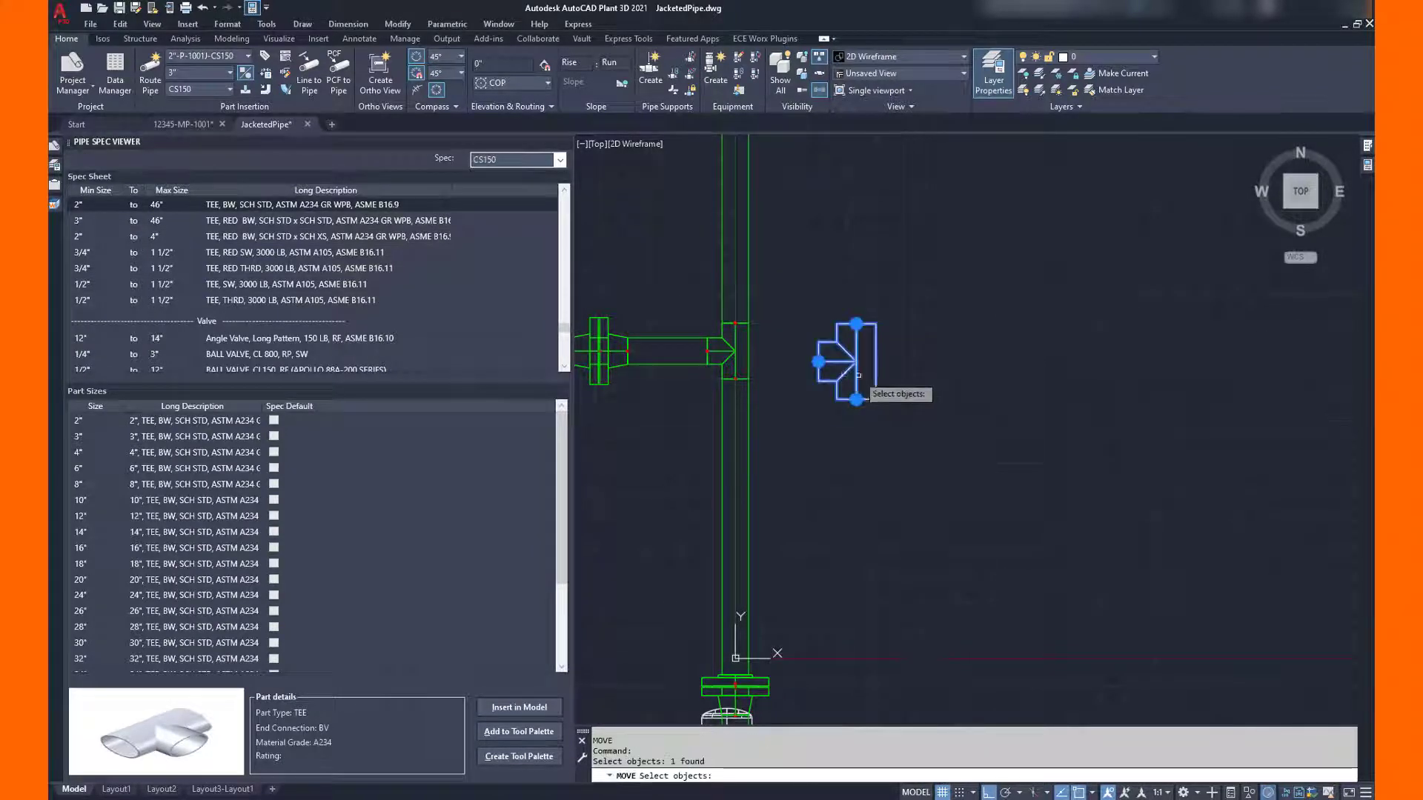
key(Return)
click(818, 362)
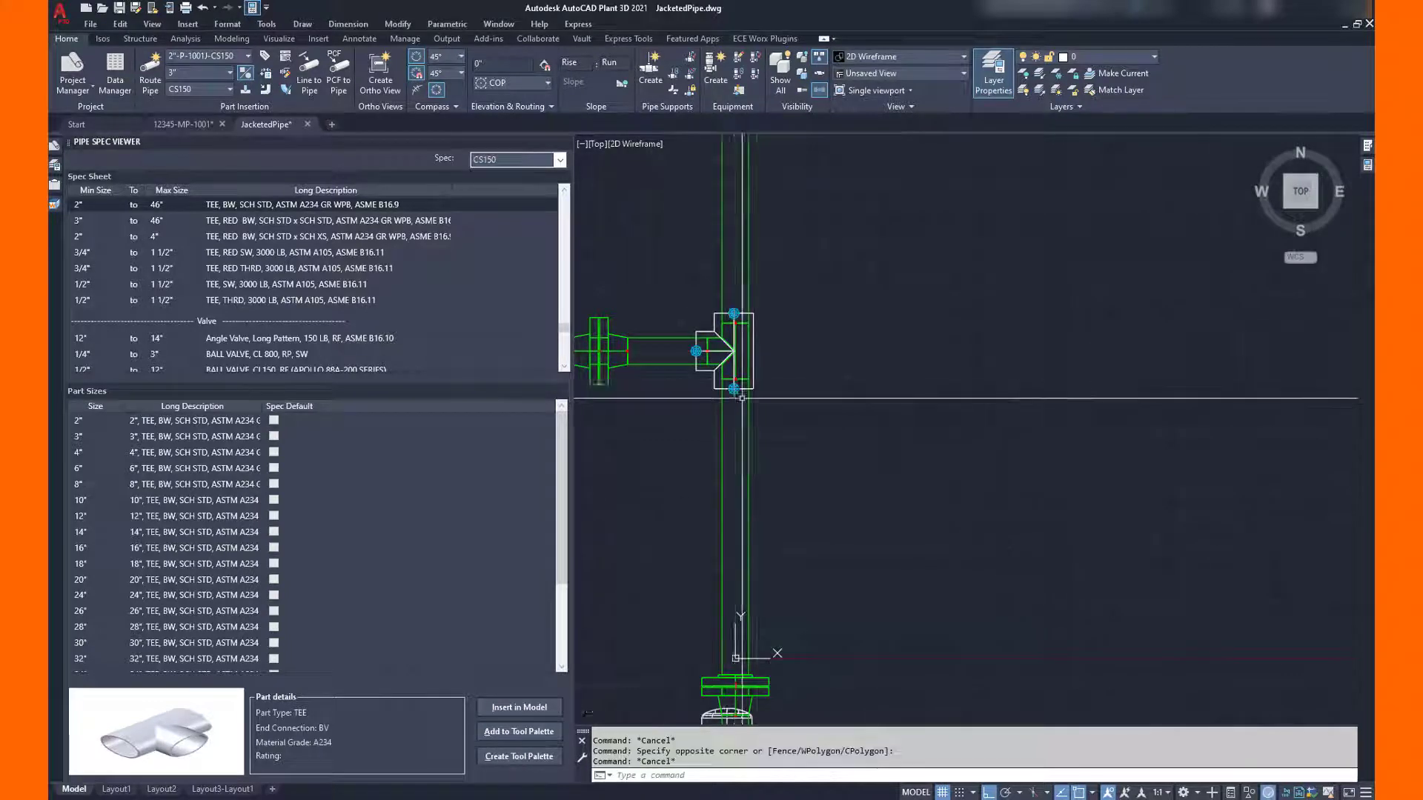
Step: Route a 2' jacket pipe downward from the jacket tee's lower port
scroll(742, 399, up, 2)
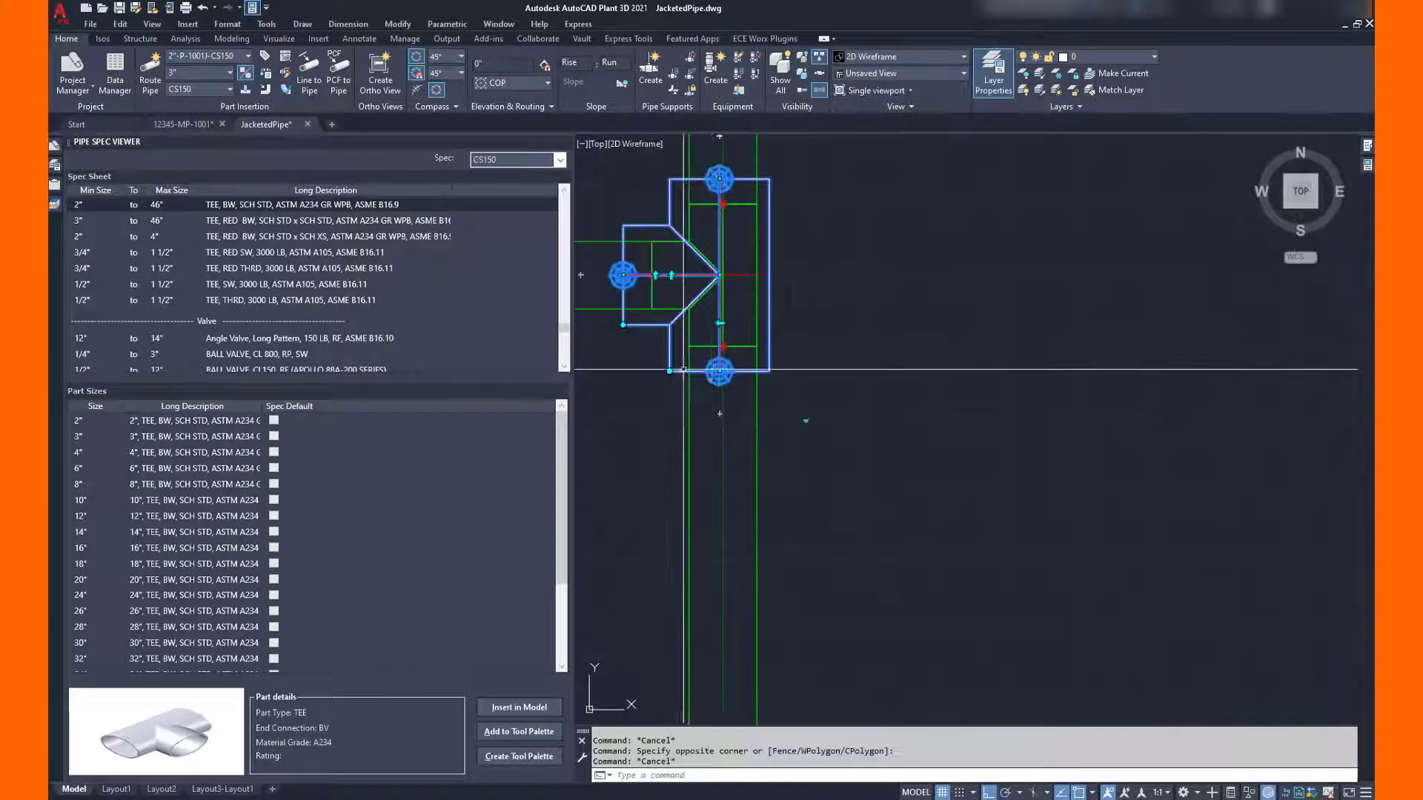
click(719, 413)
text(2')
key(Return)
key(Escape)
Step: Route a 2' jacket pipe upward from the jacket tee's upper port
scroll(873, 508, down, 3)
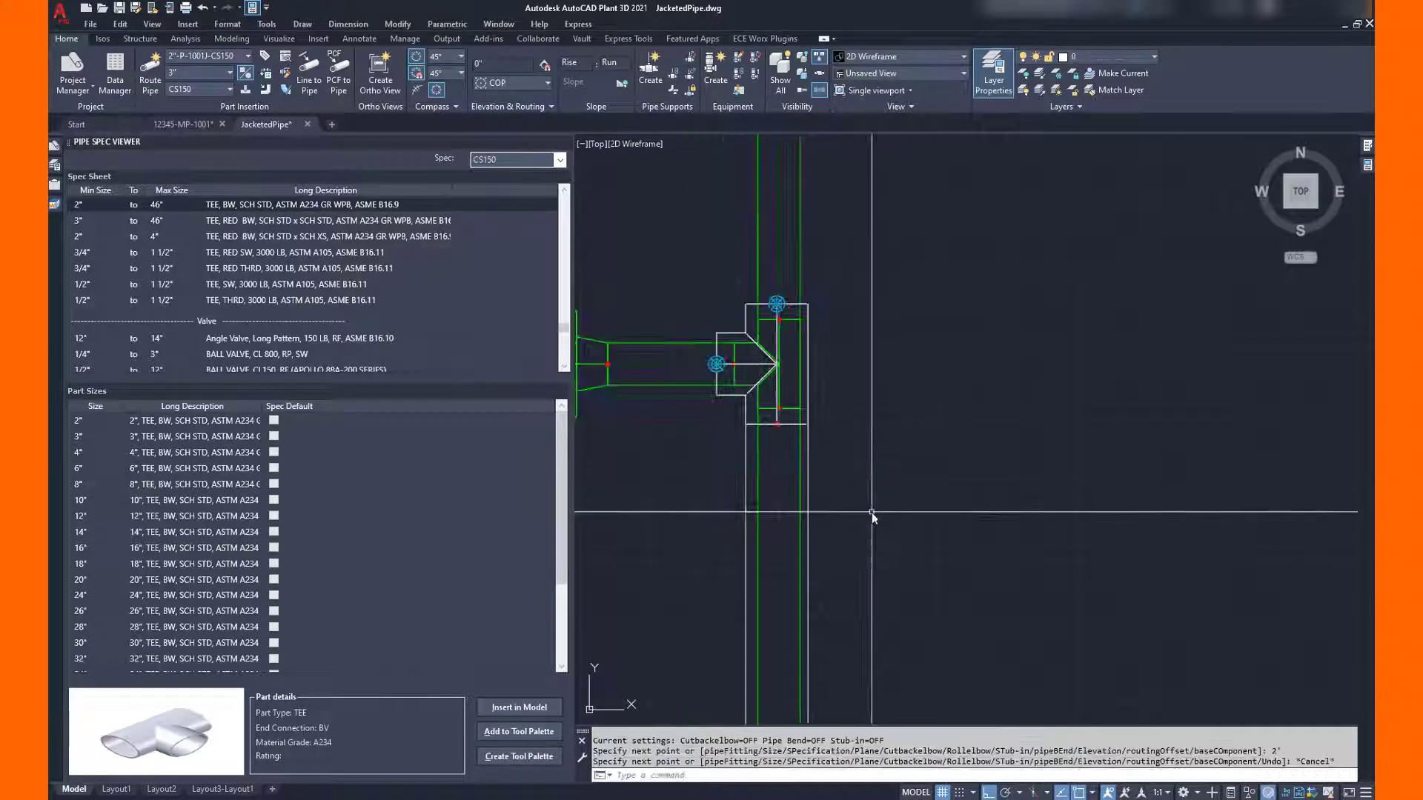
click(776, 277)
text(2')
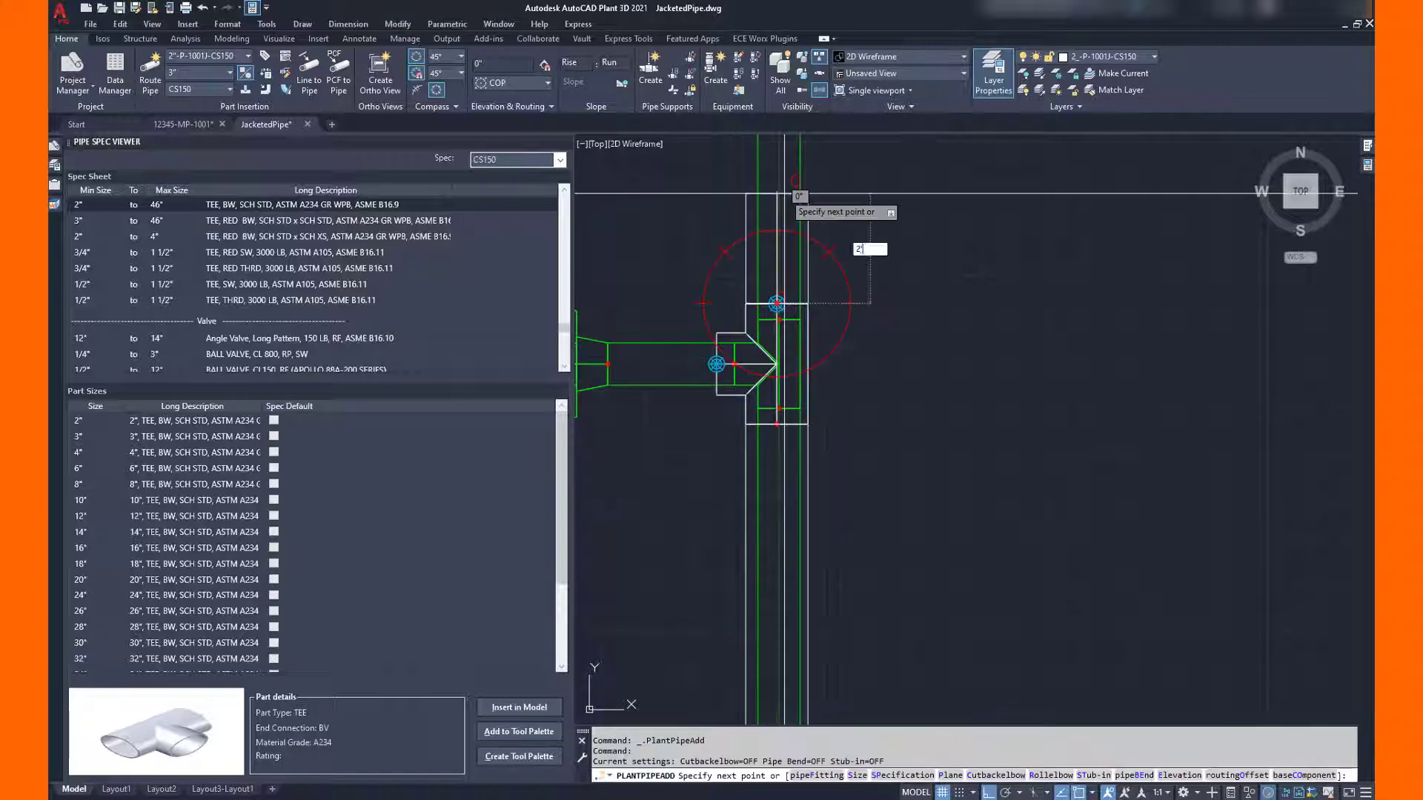
key(Return)
key(Escape)
Step: Add a short jacket pipe 5 long on the tee's west branch and close its end with a butt-weld cap
click(715, 364)
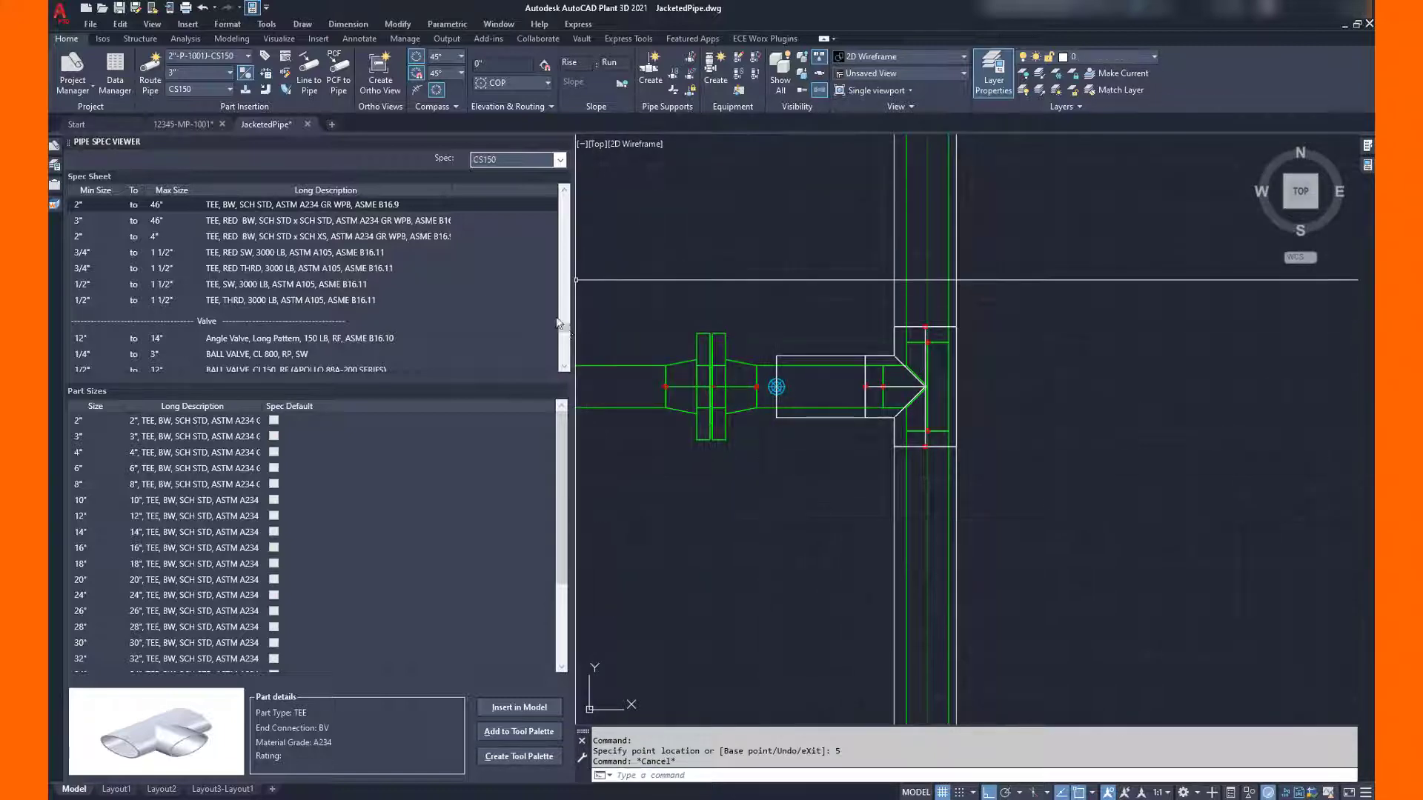
drag(563, 327, 563, 216)
click(301, 259)
double_click(301, 258)
click(776, 386)
key(Return)
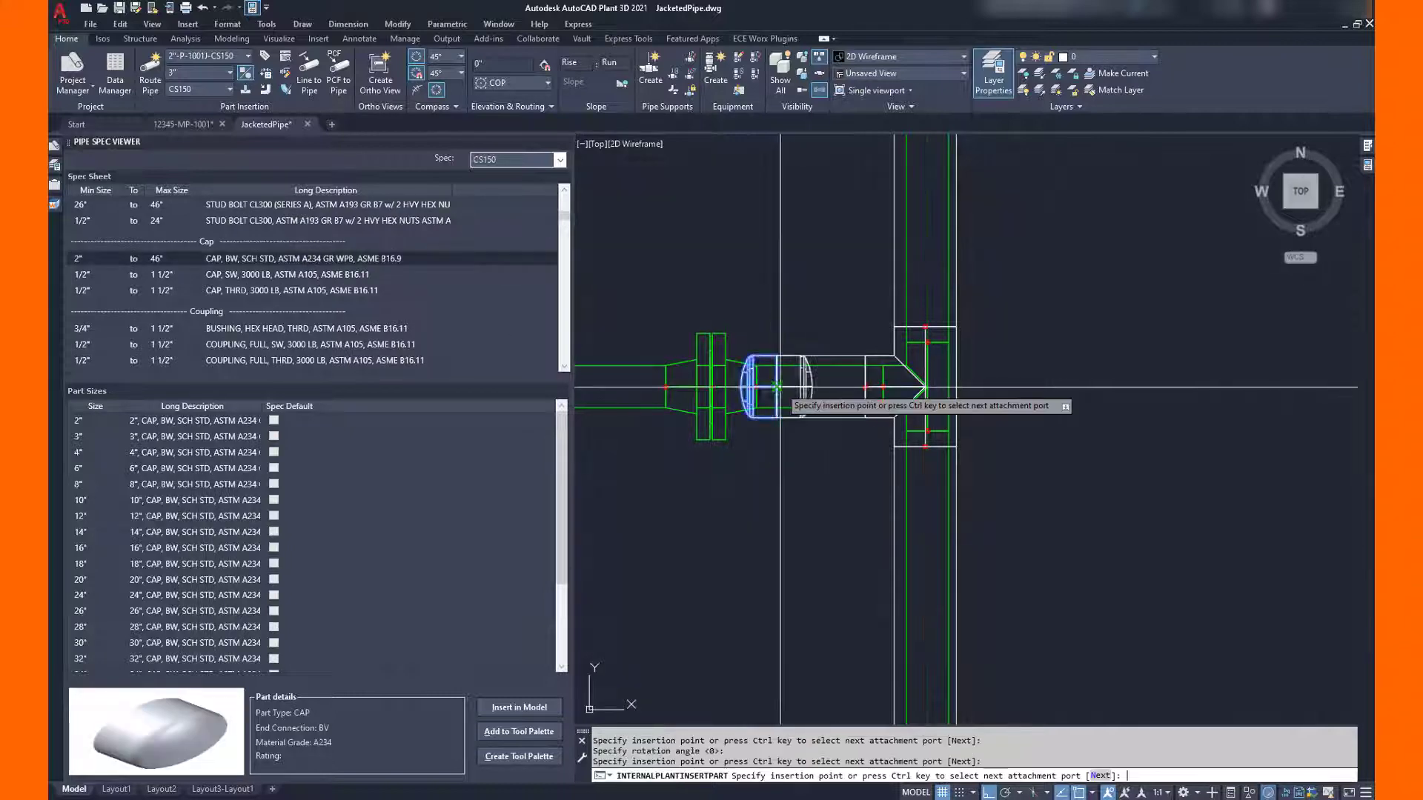
Step: Cap the upper end of the vertical jacket pipe and shift that end 1 away from the flange
scroll(779, 498, down, 4)
scroll(884, 238, up, 7)
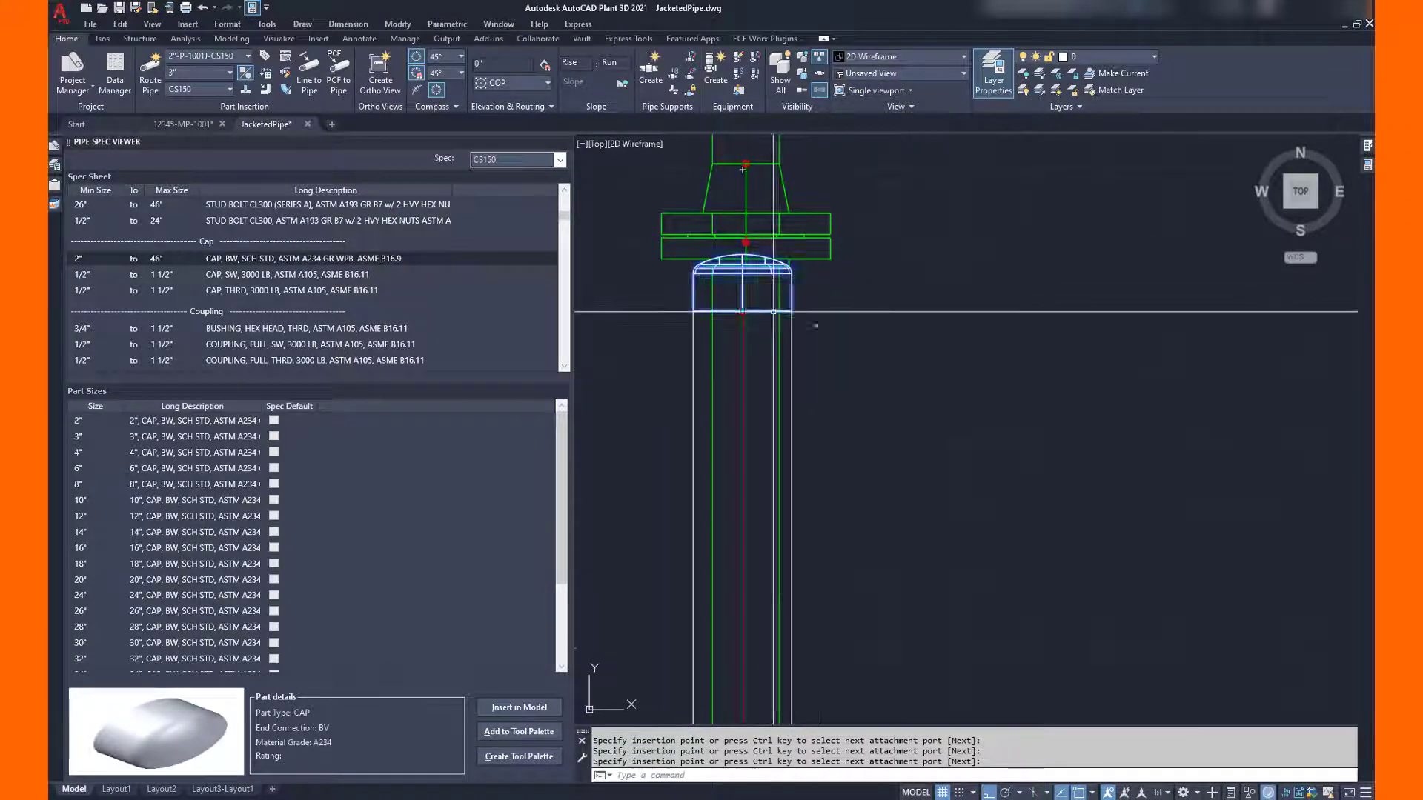
click(743, 339)
key(Escape)
scroll(776, 426, down, 4)
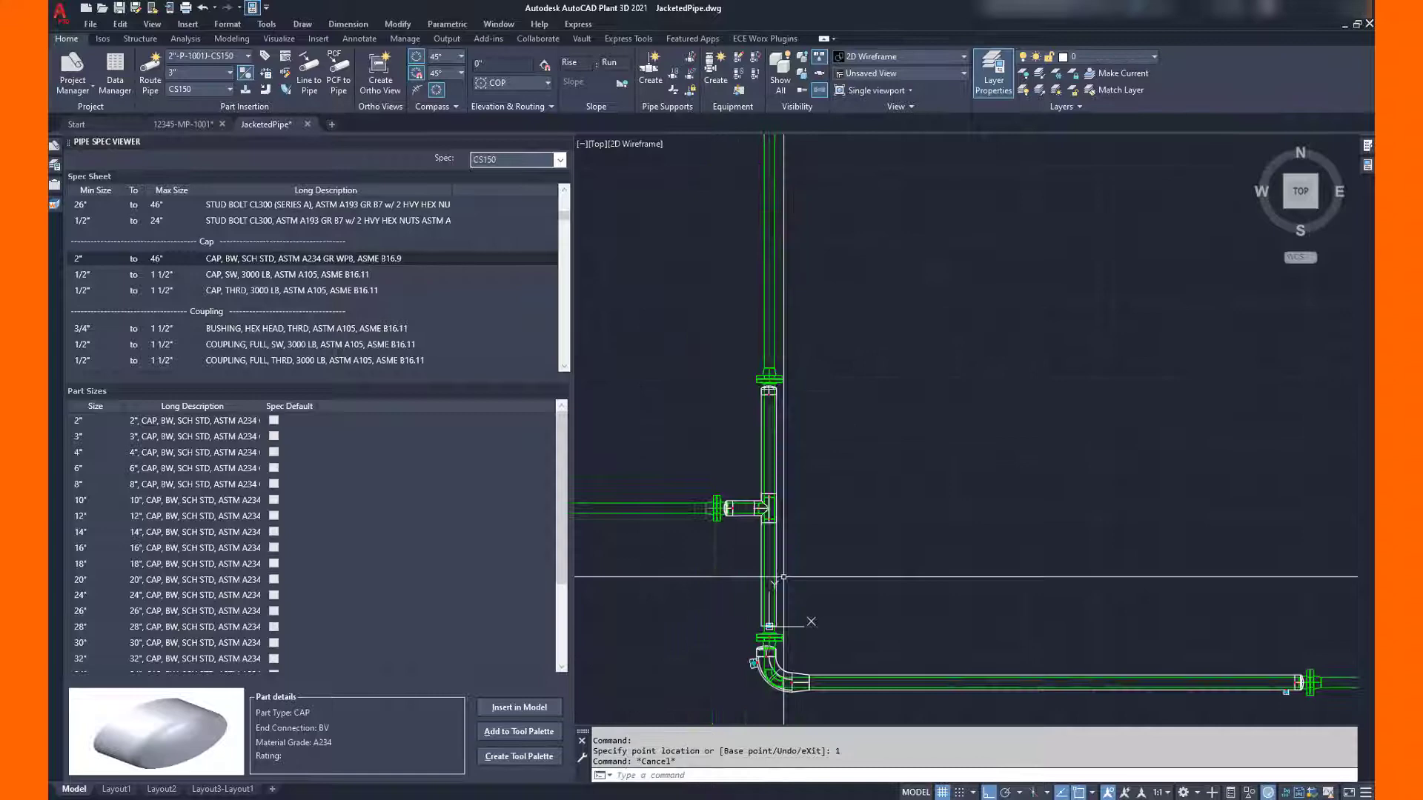
Step: Cap the lower end of the vertical jacket pipe and adjust that end by 1
scroll(748, 689, up, 4)
double_click(463, 259)
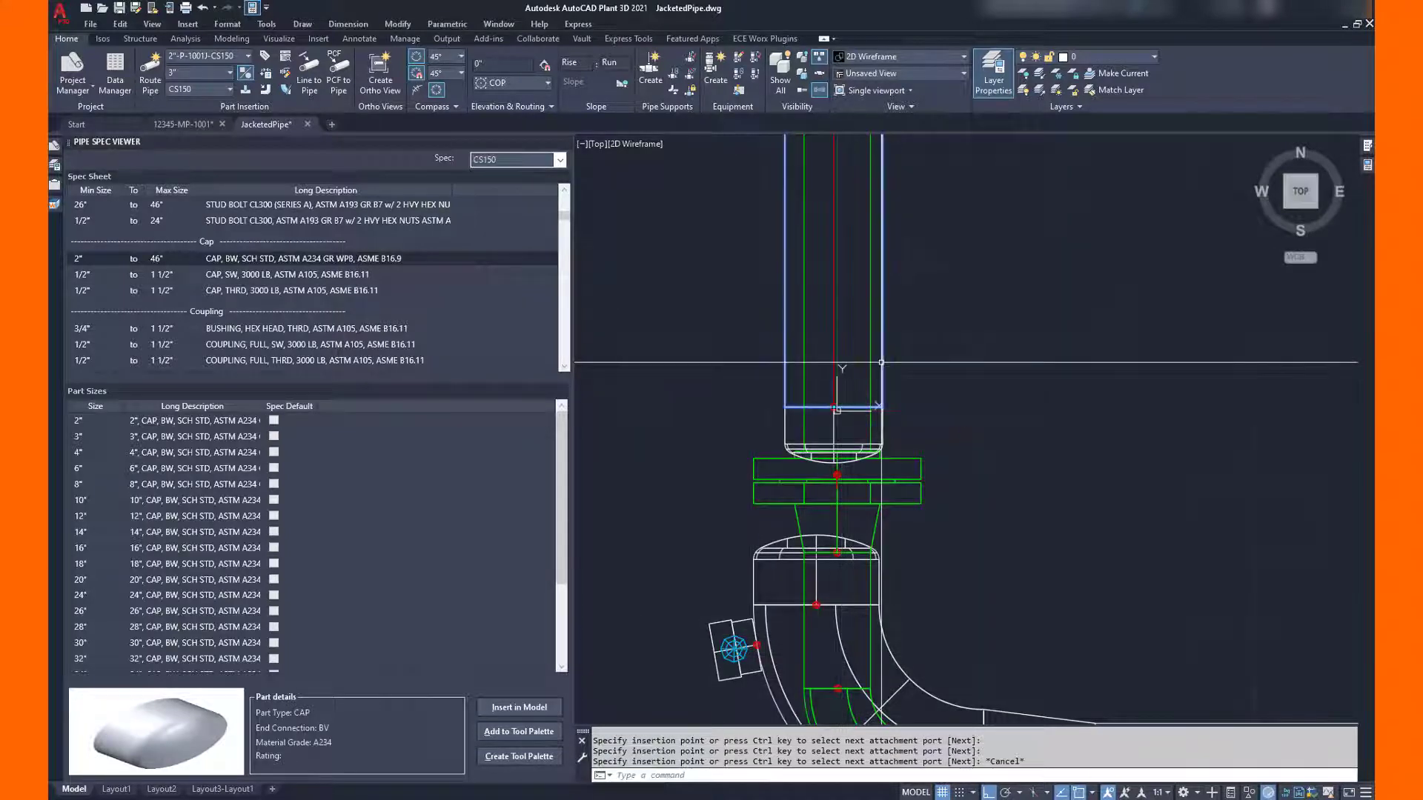
click(860, 370)
key(Escape)
scroll(933, 454, down, 1)
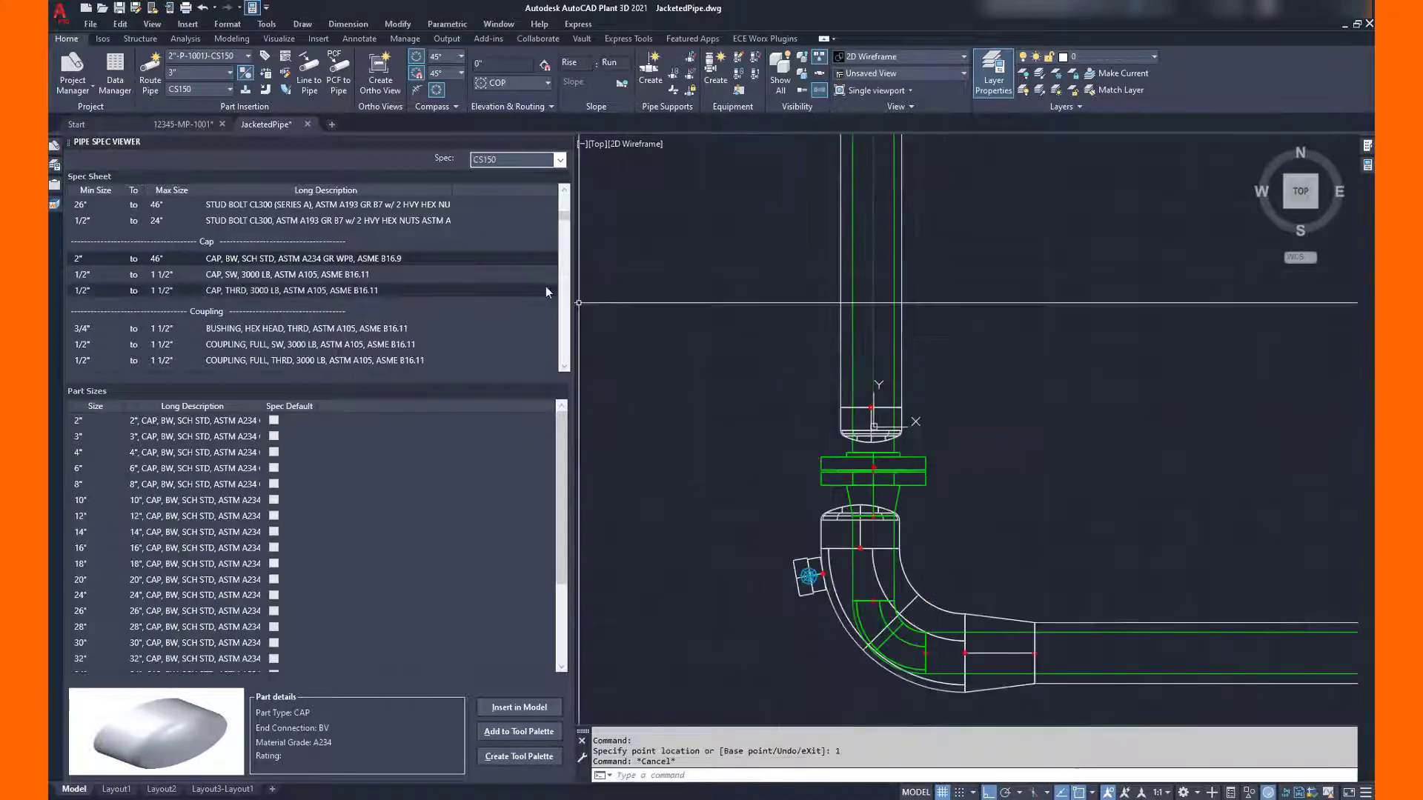
Step: Place a 3/4" threaded half coupling on the west side of the vertical jacket pipe, 2 from its lower end
scroll(348, 333, down, 1)
click(208, 74)
click(191, 100)
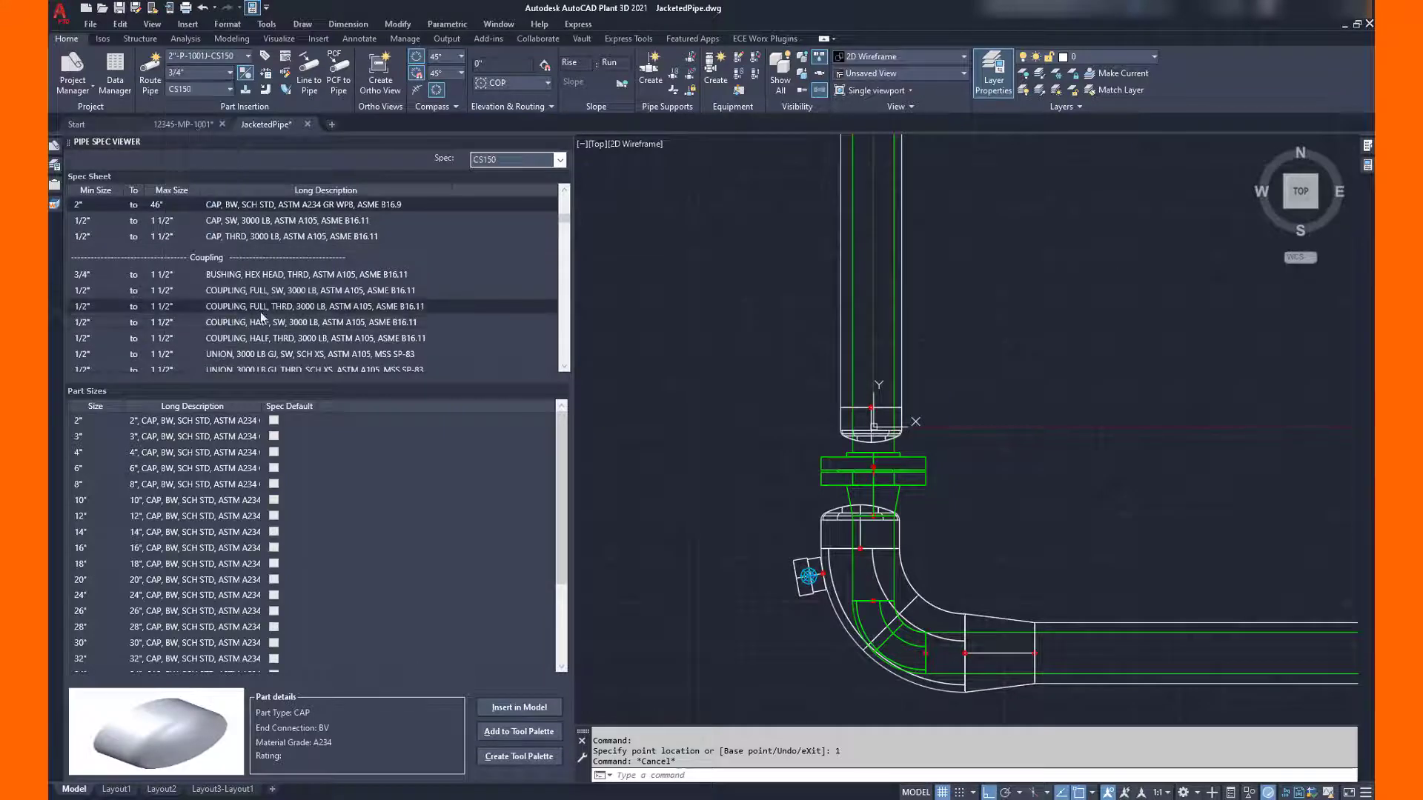
double_click(267, 338)
middle_drag(967, 327, 930, 410)
click(836, 490)
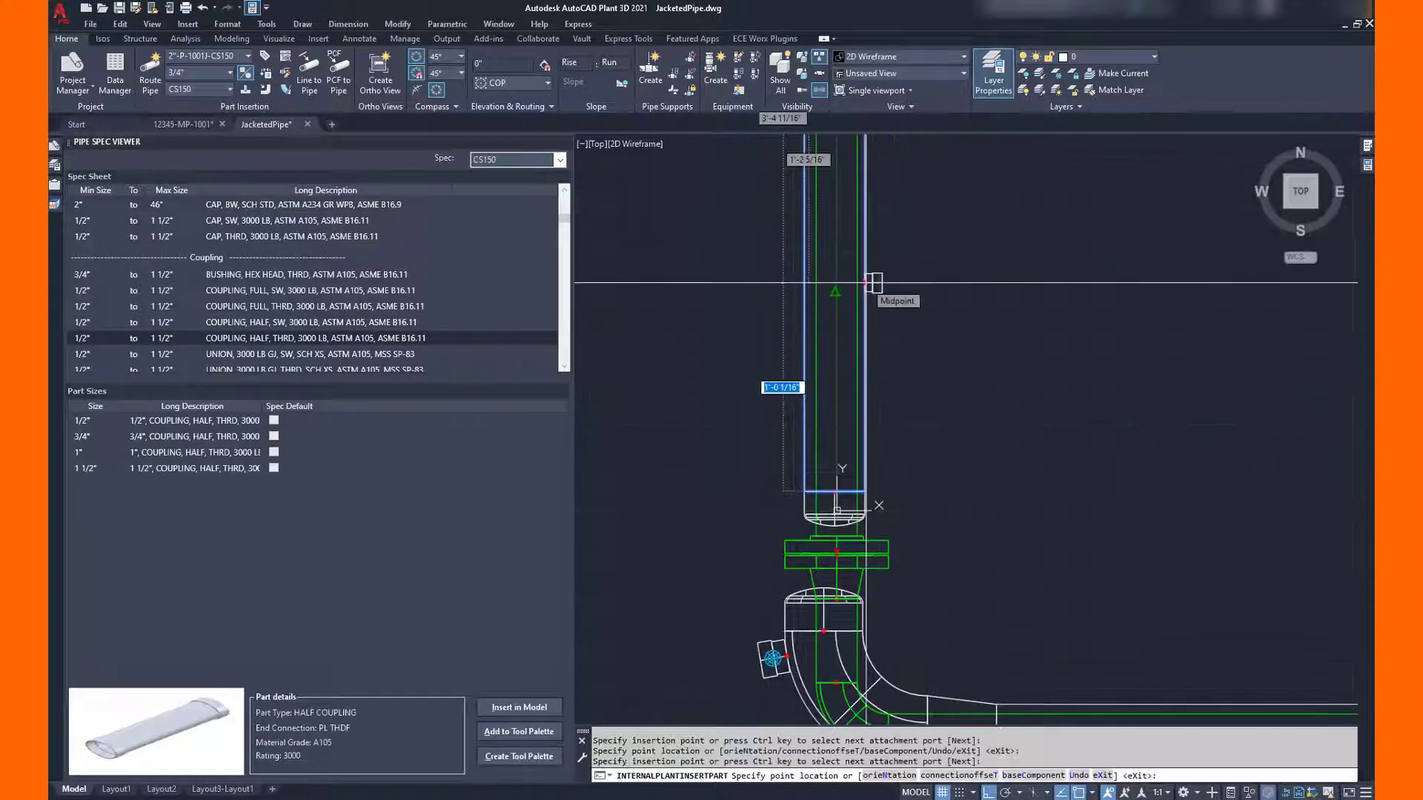
text(2)
key(Return)
key(Return)
key(Return)
key(Escape)
Step: Resize the existing half coupling on the jacket elbow to match the 3/4" coupling on the vertical pipe
double_click(773, 658)
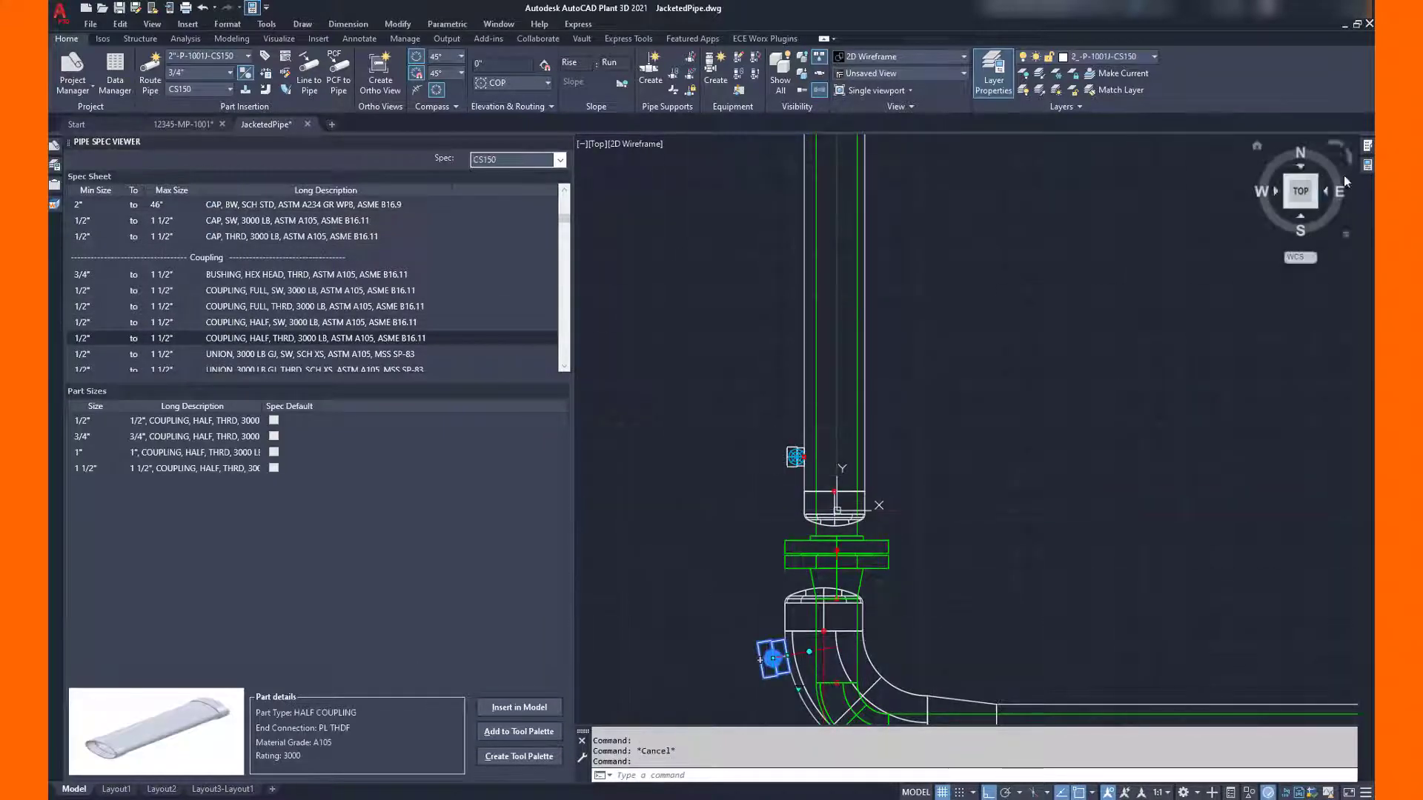
click(1286, 366)
key(Escape)
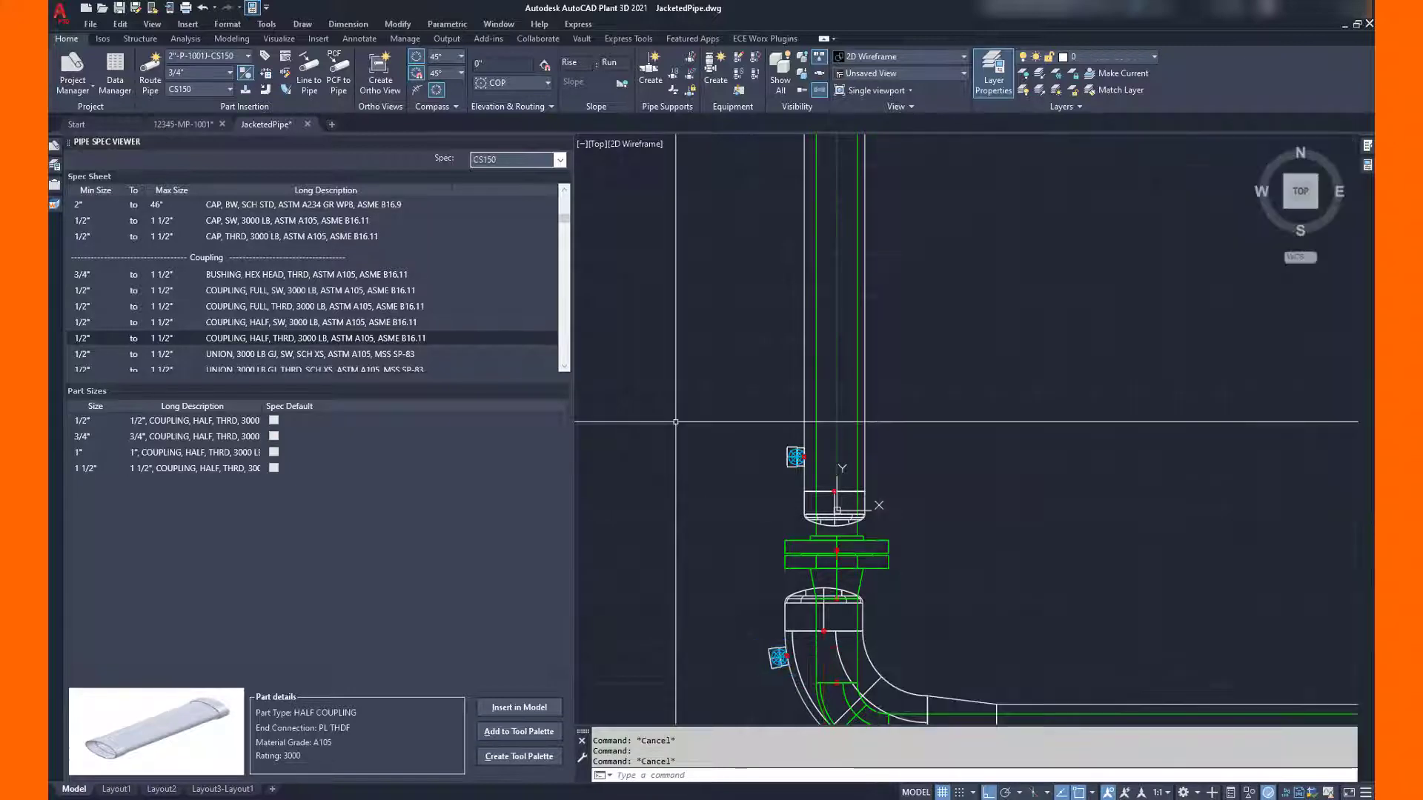
Step: Place a 3/4" threaded half coupling on the north side of the tee's west branch pipe at an offset of 2
scroll(707, 512, down, 6)
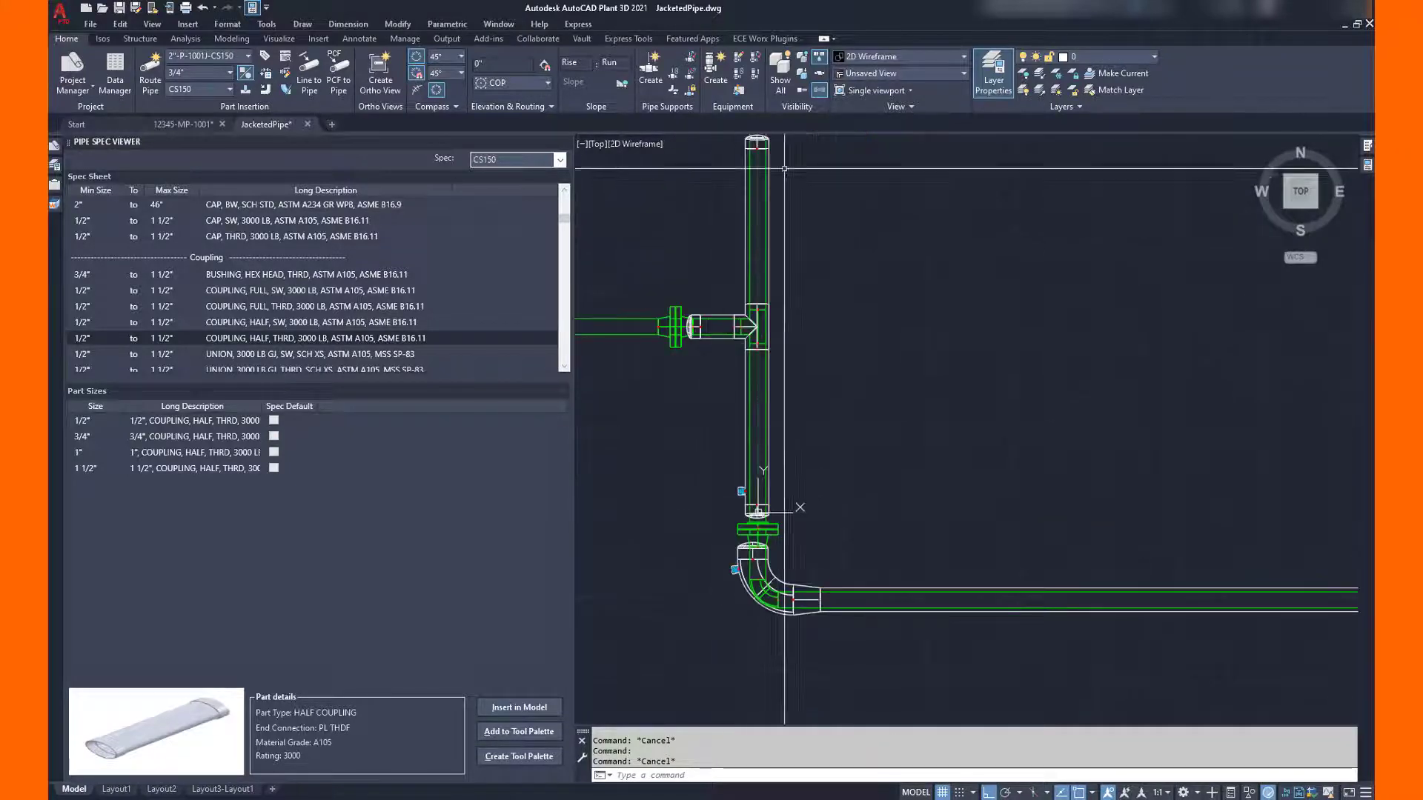
scroll(704, 311, up, 6)
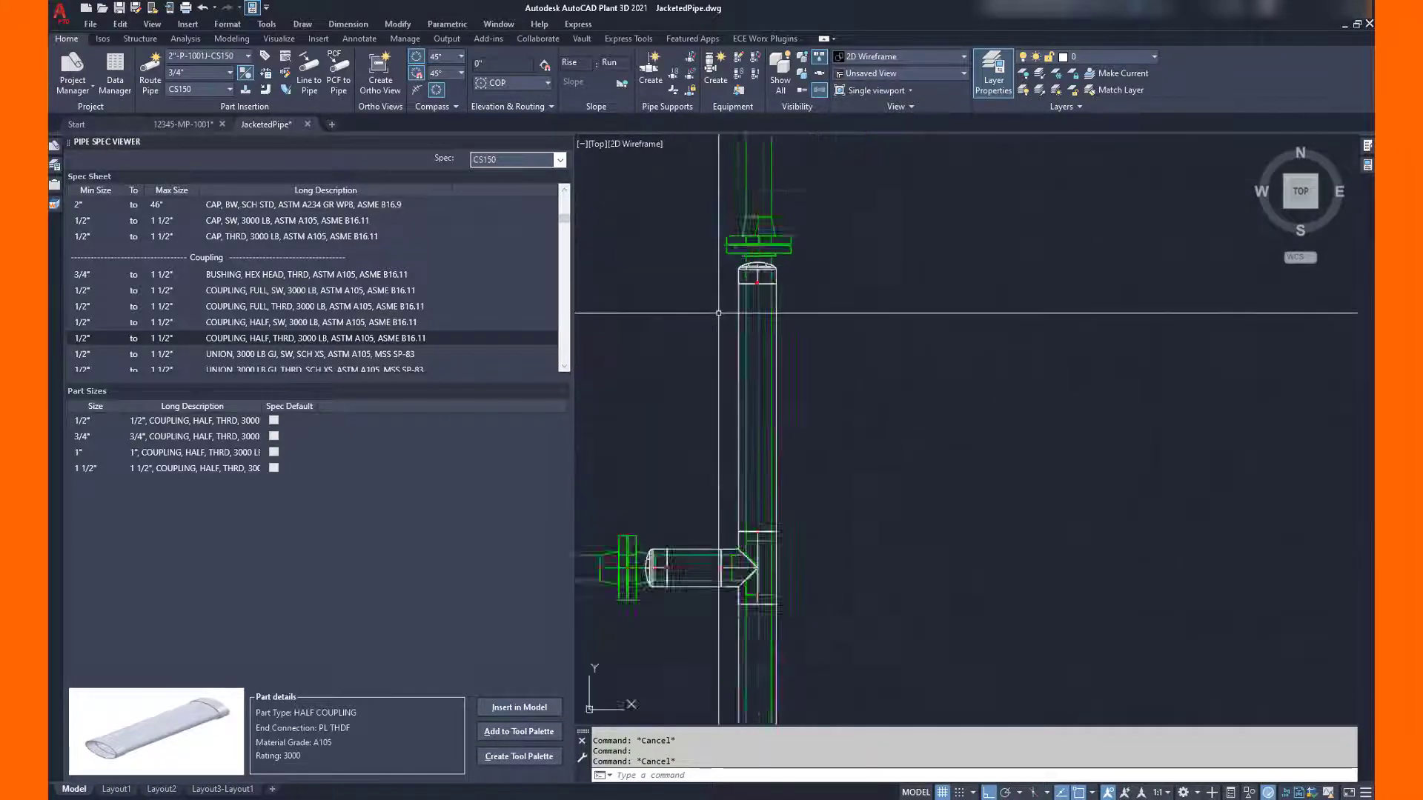
double_click(384, 337)
text(2)
key(Return)
key(Return)
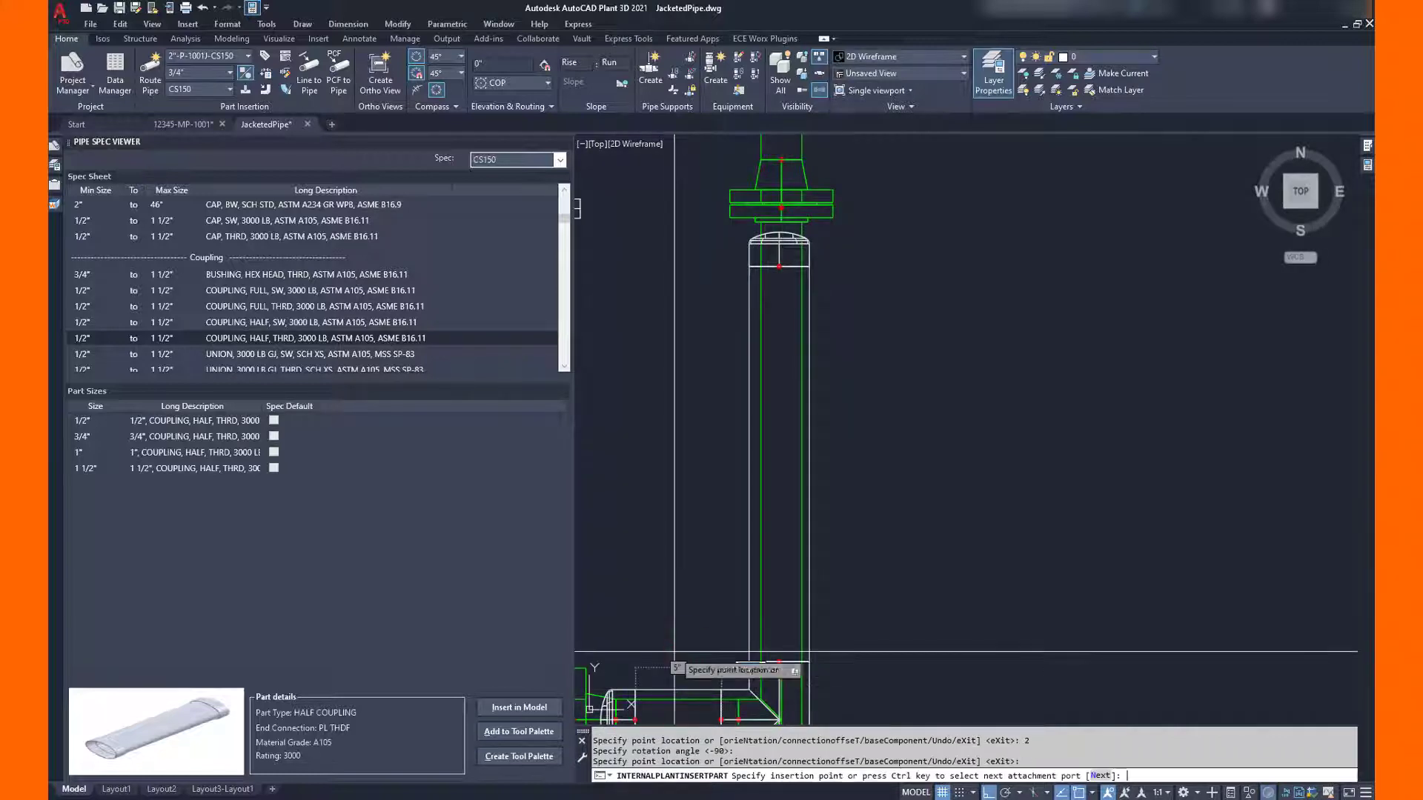
Step: Place another 3/4" threaded half coupling on the vertical jacket pipe's east side, 2 from its upper end
scroll(732, 452, down, 2)
scroll(736, 428, up, 2)
text(2)
key(Return)
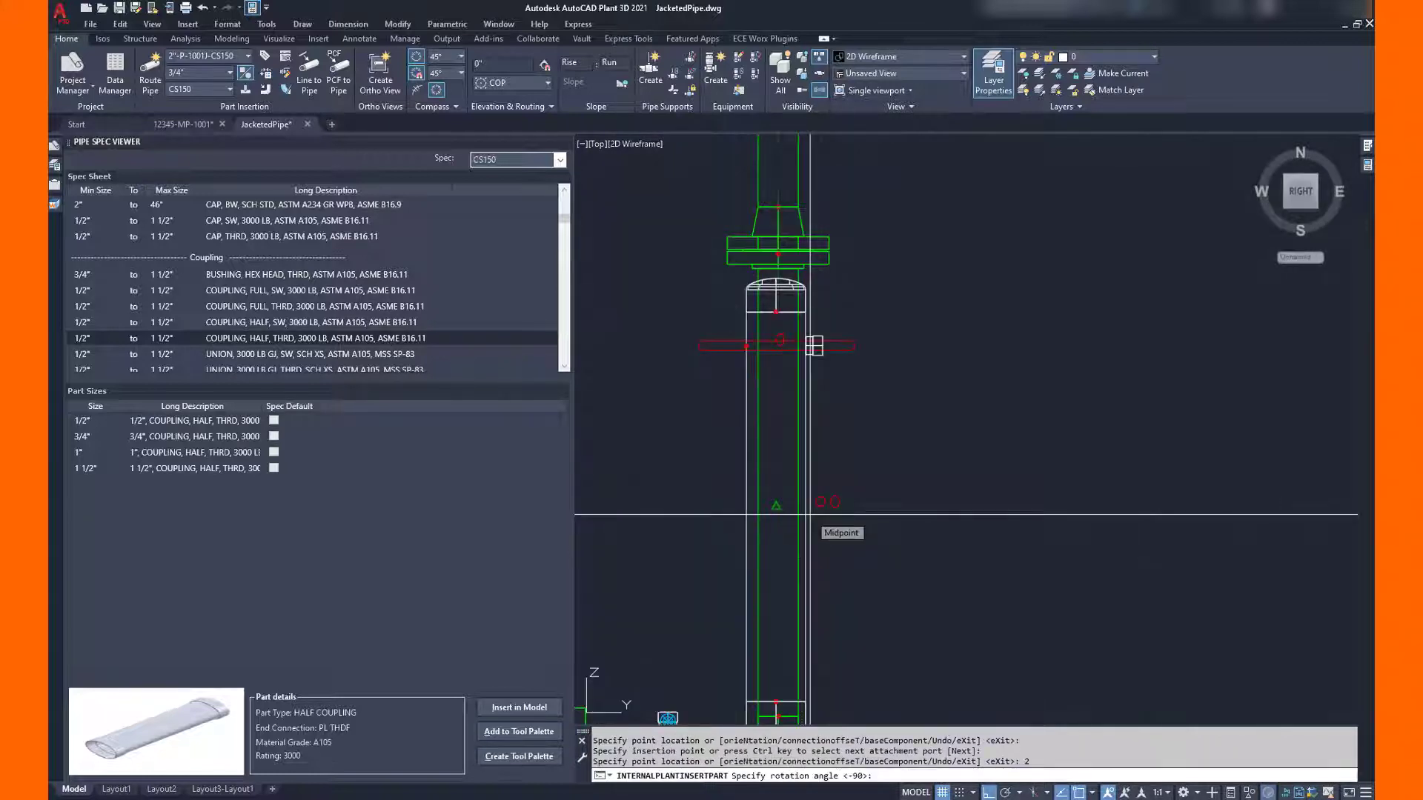
key(Return)
key(Return)
key(Return)
scroll(877, 509, down, 3)
middle_drag(902, 610, 833, 407)
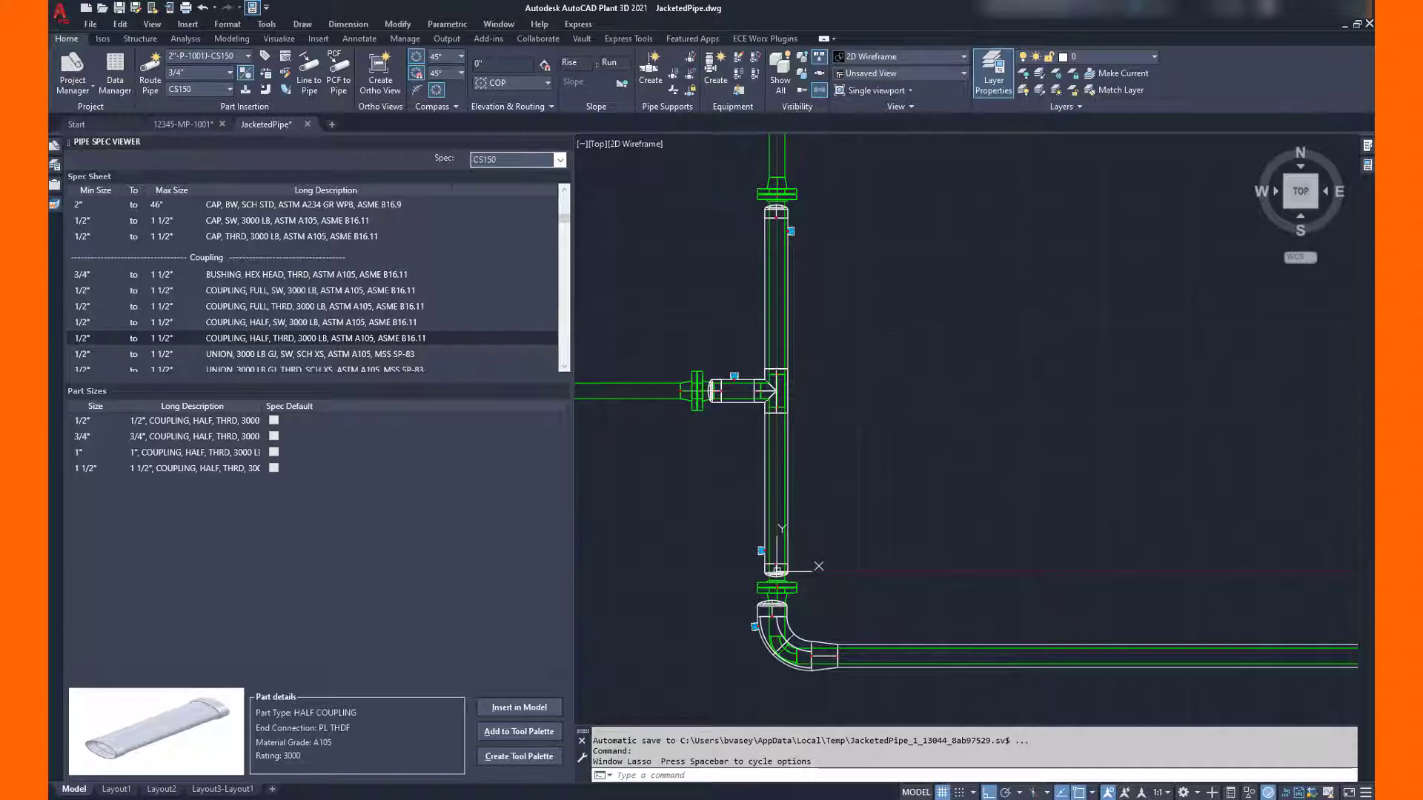
Step: Dock the object properties beside the drawing and unlock the core line's layer 2_-P-1001-CS150
click(1368, 164)
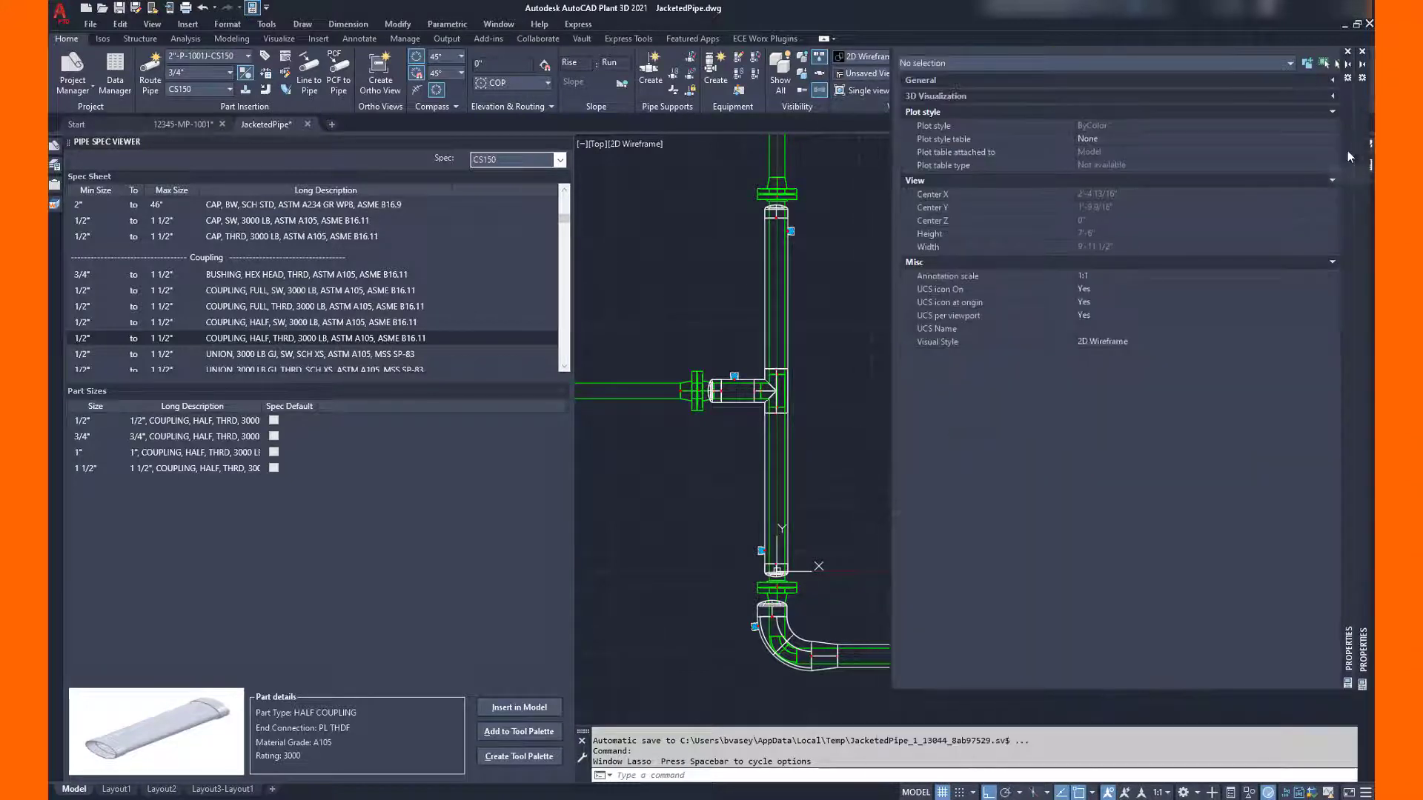
click(1348, 155)
scroll(899, 348, down, 2)
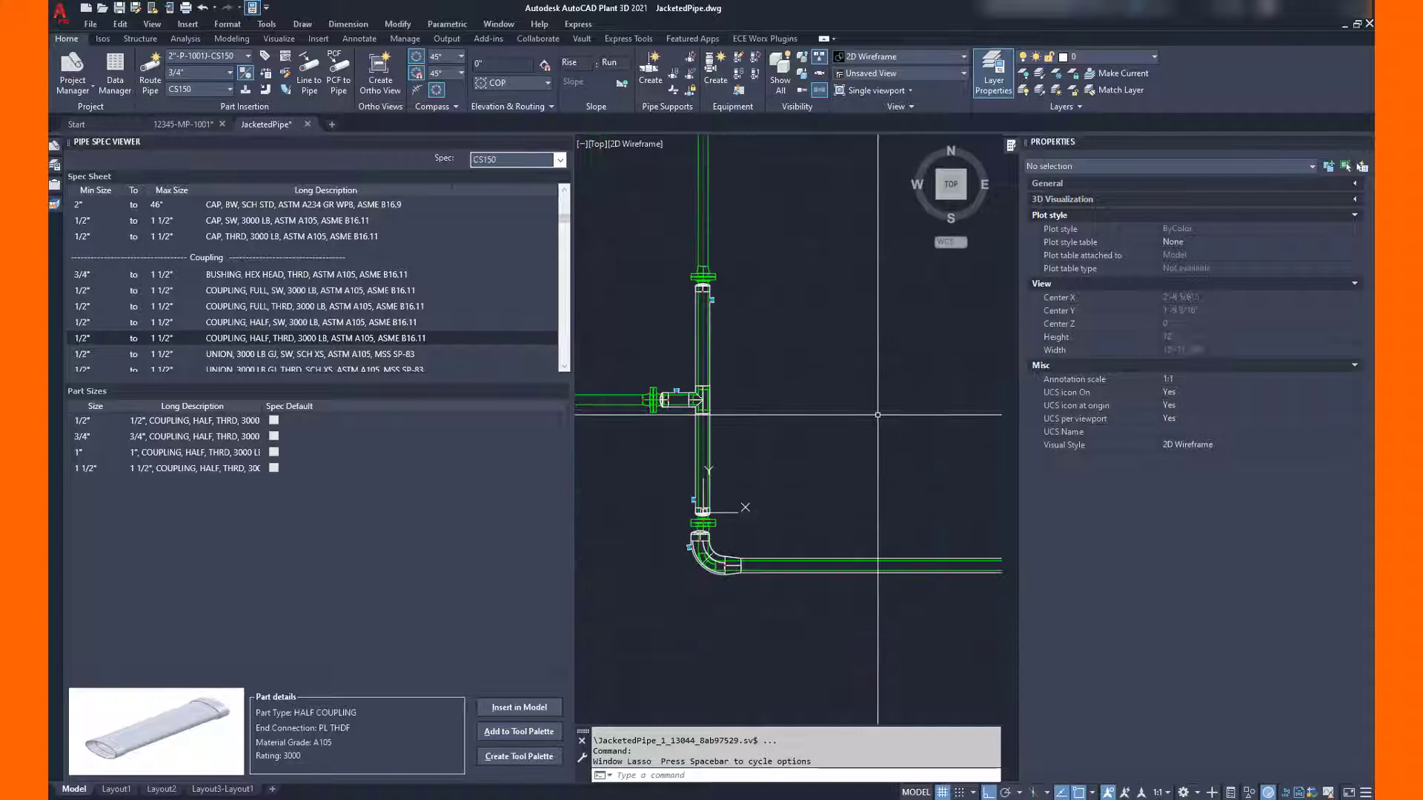
click(1154, 58)
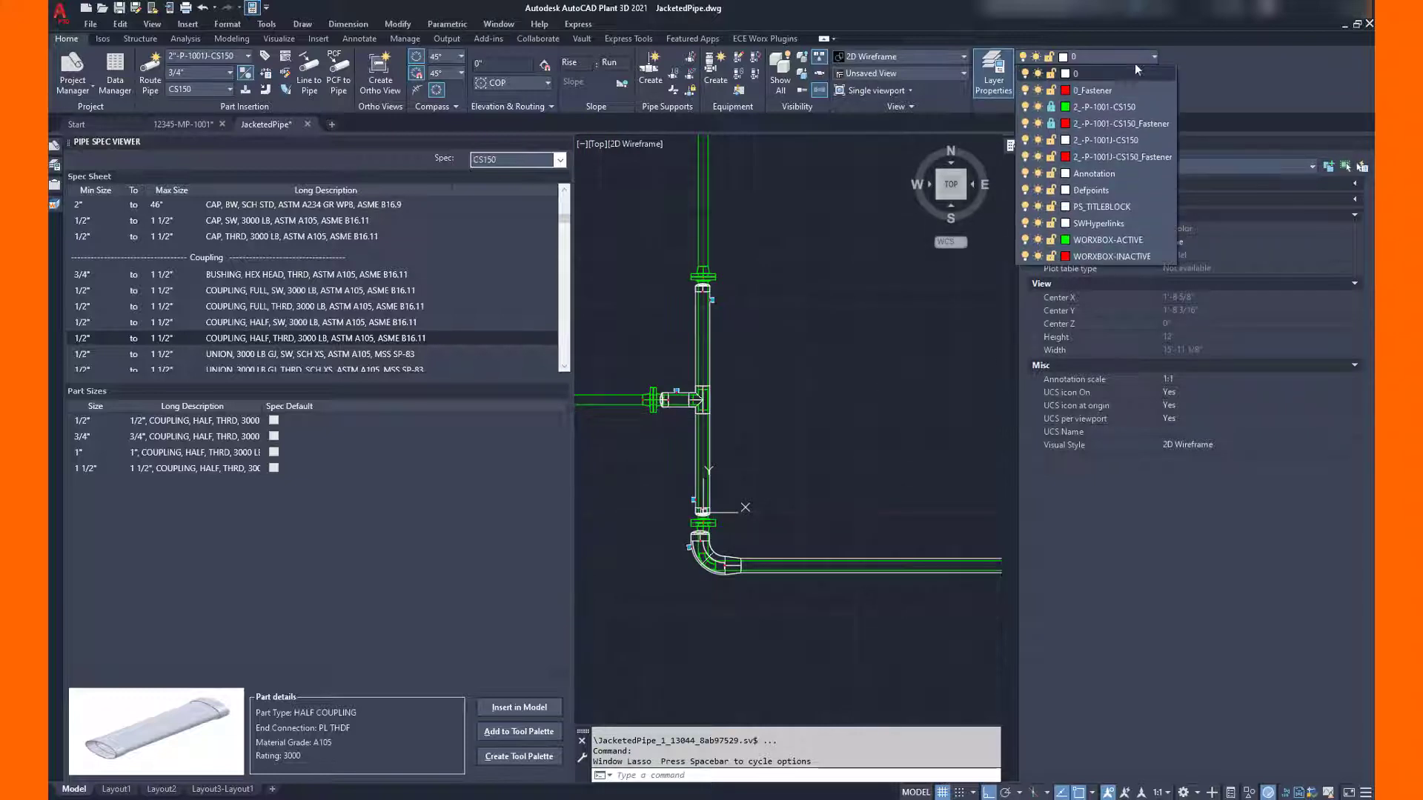
click(1055, 111)
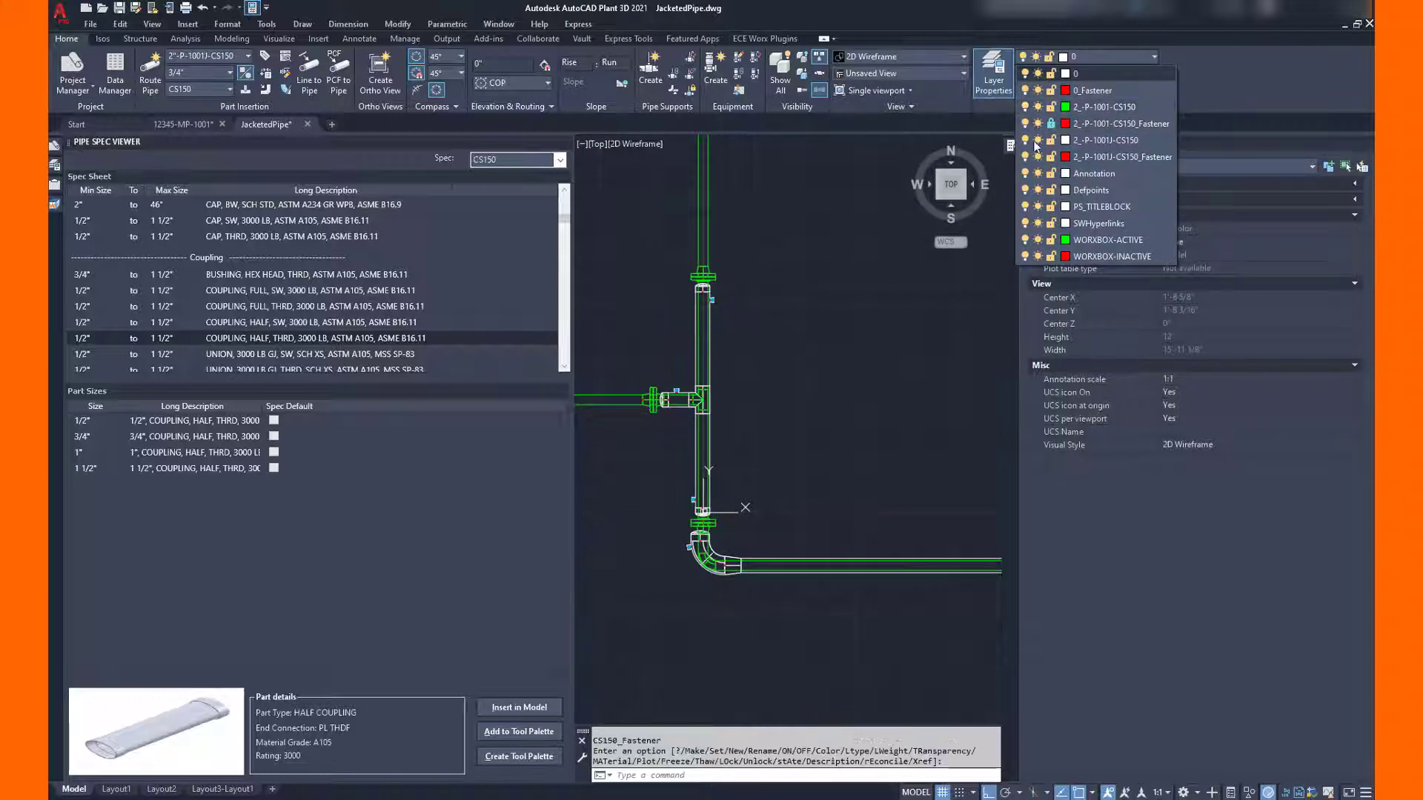
click(884, 294)
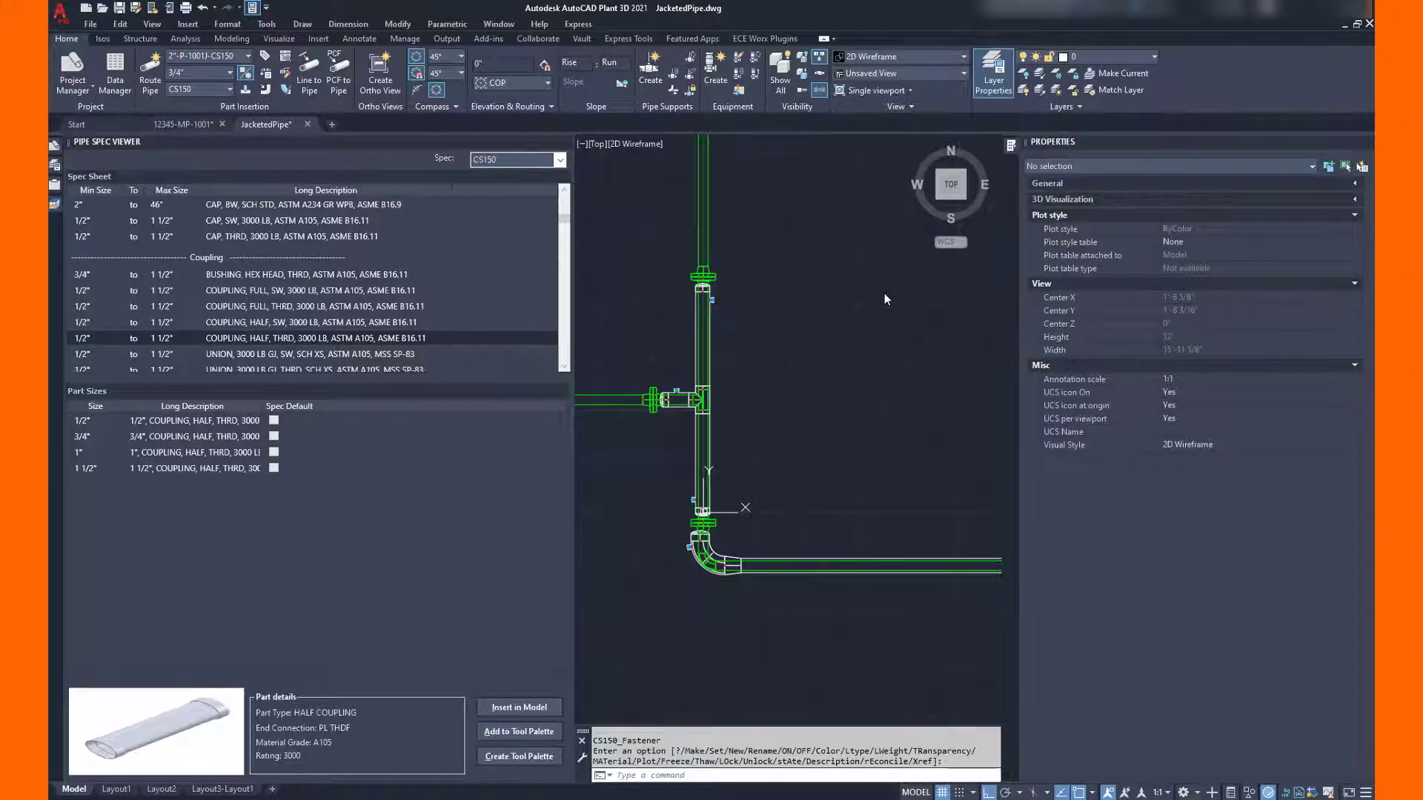
Step: Assign a work order number to all core and jacket components of the vertical tee section between its flanges
click(882, 278)
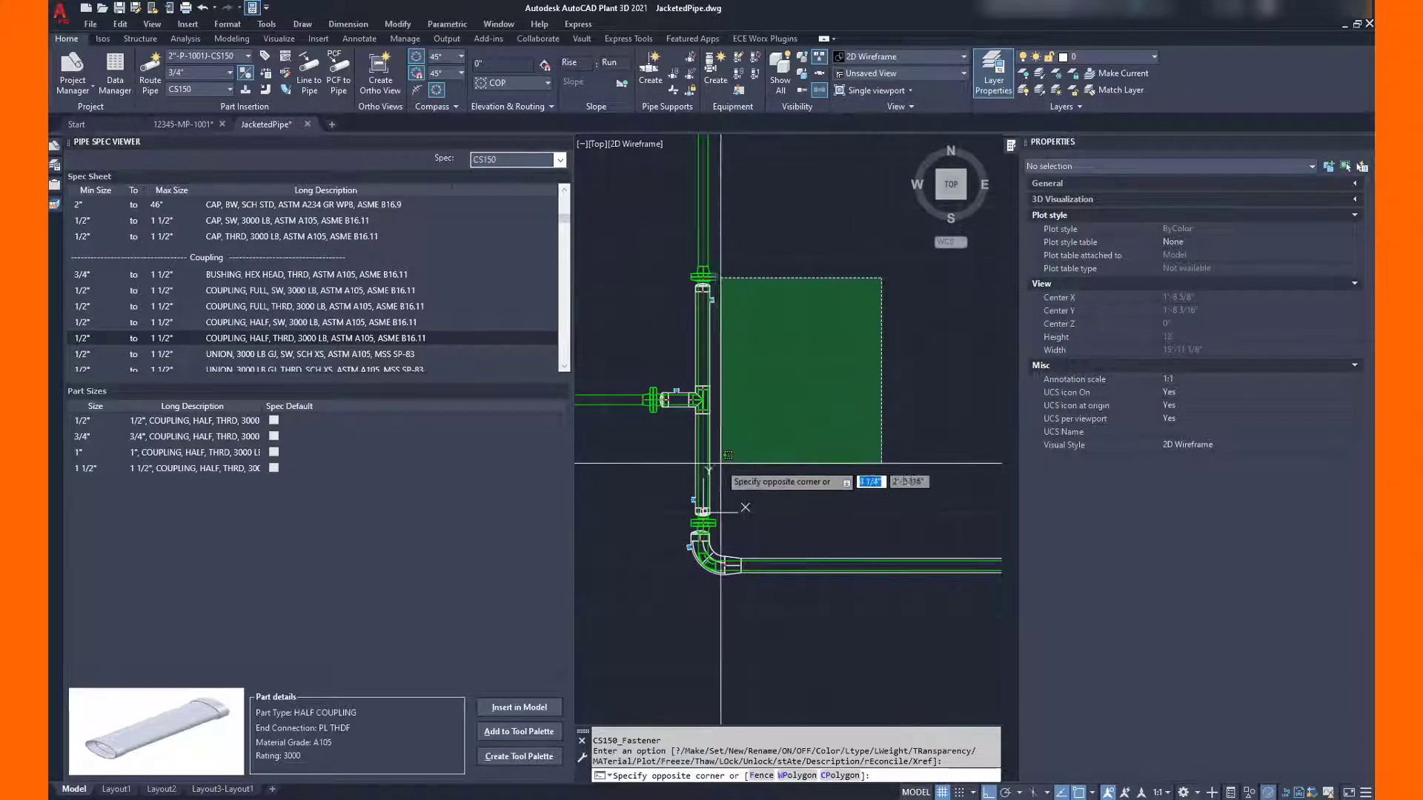
click(693, 519)
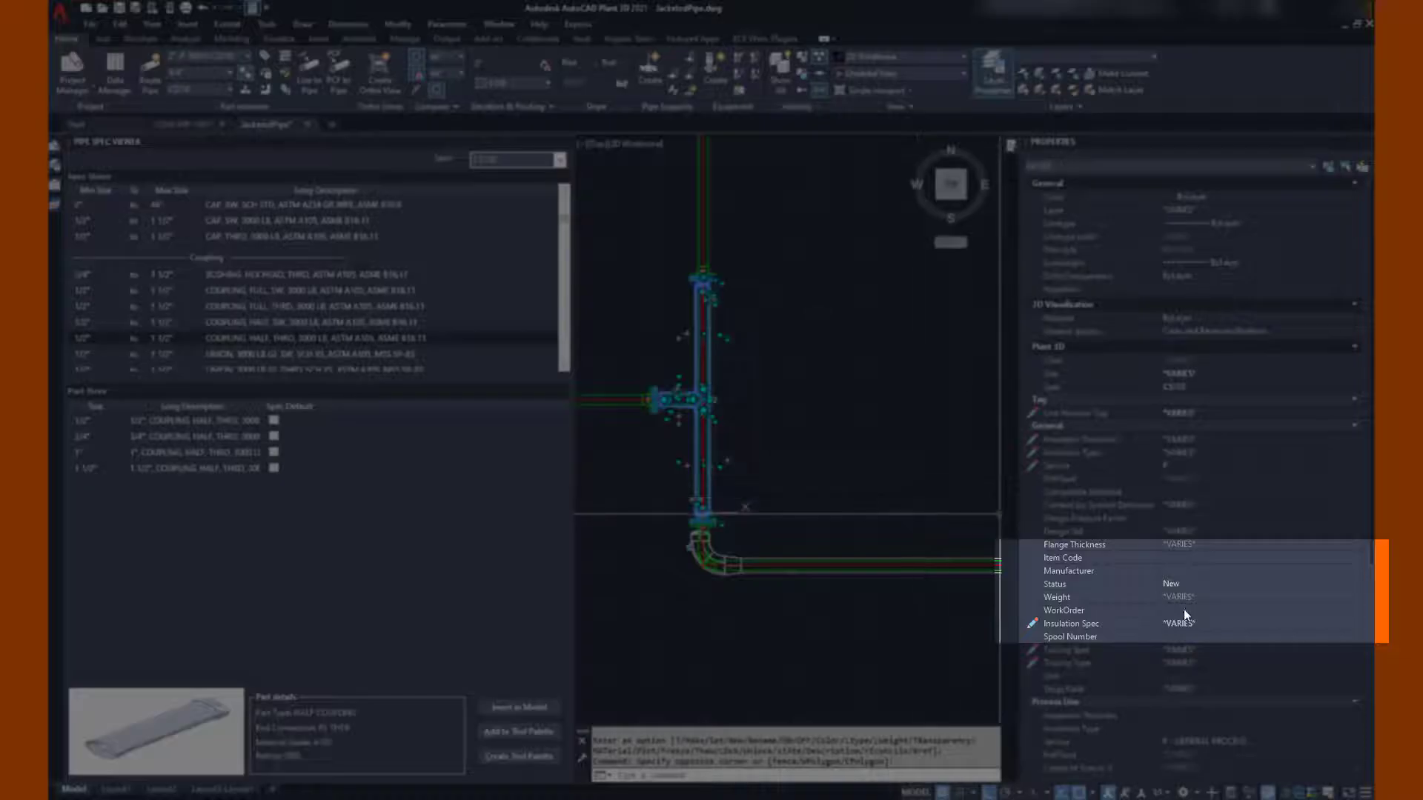
click(1184, 609)
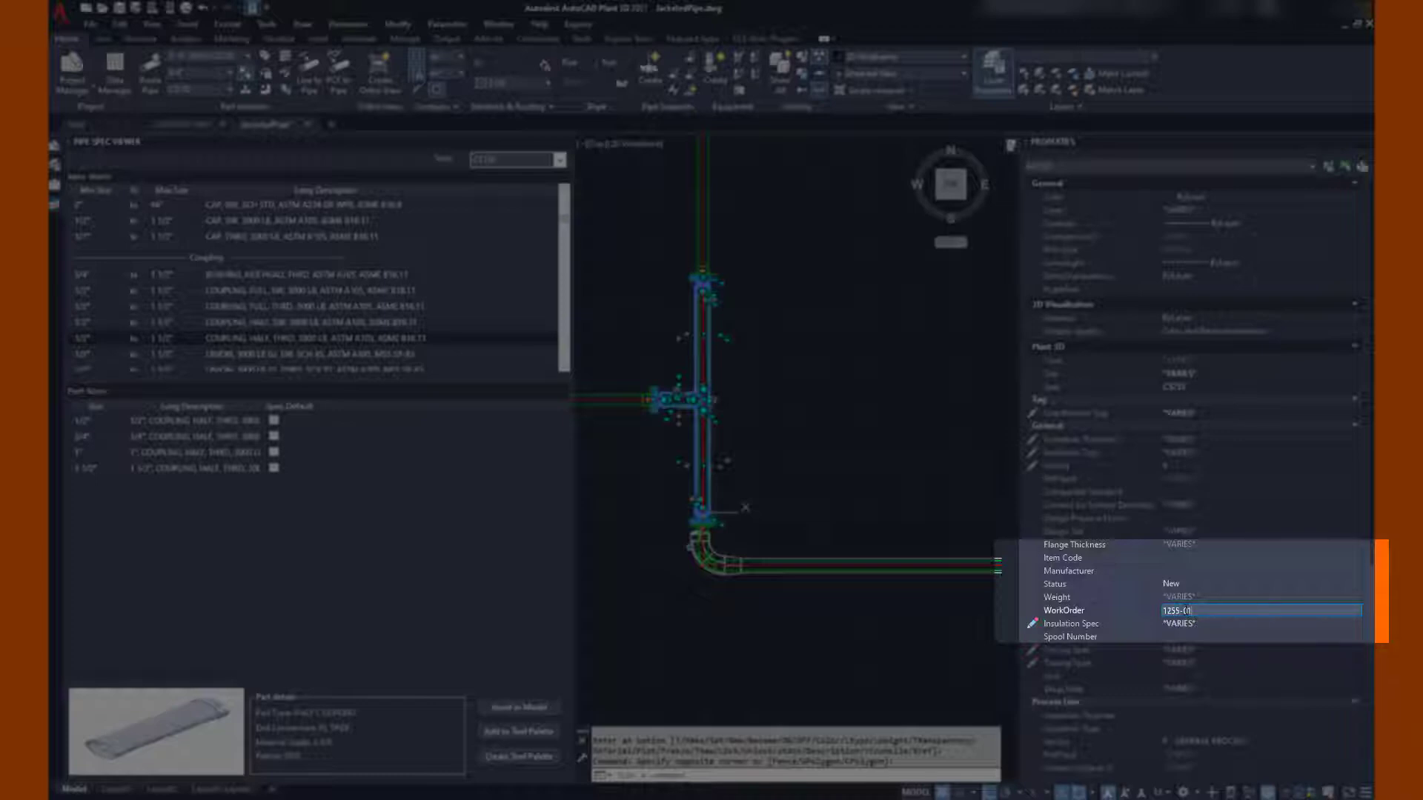
key(Tab)
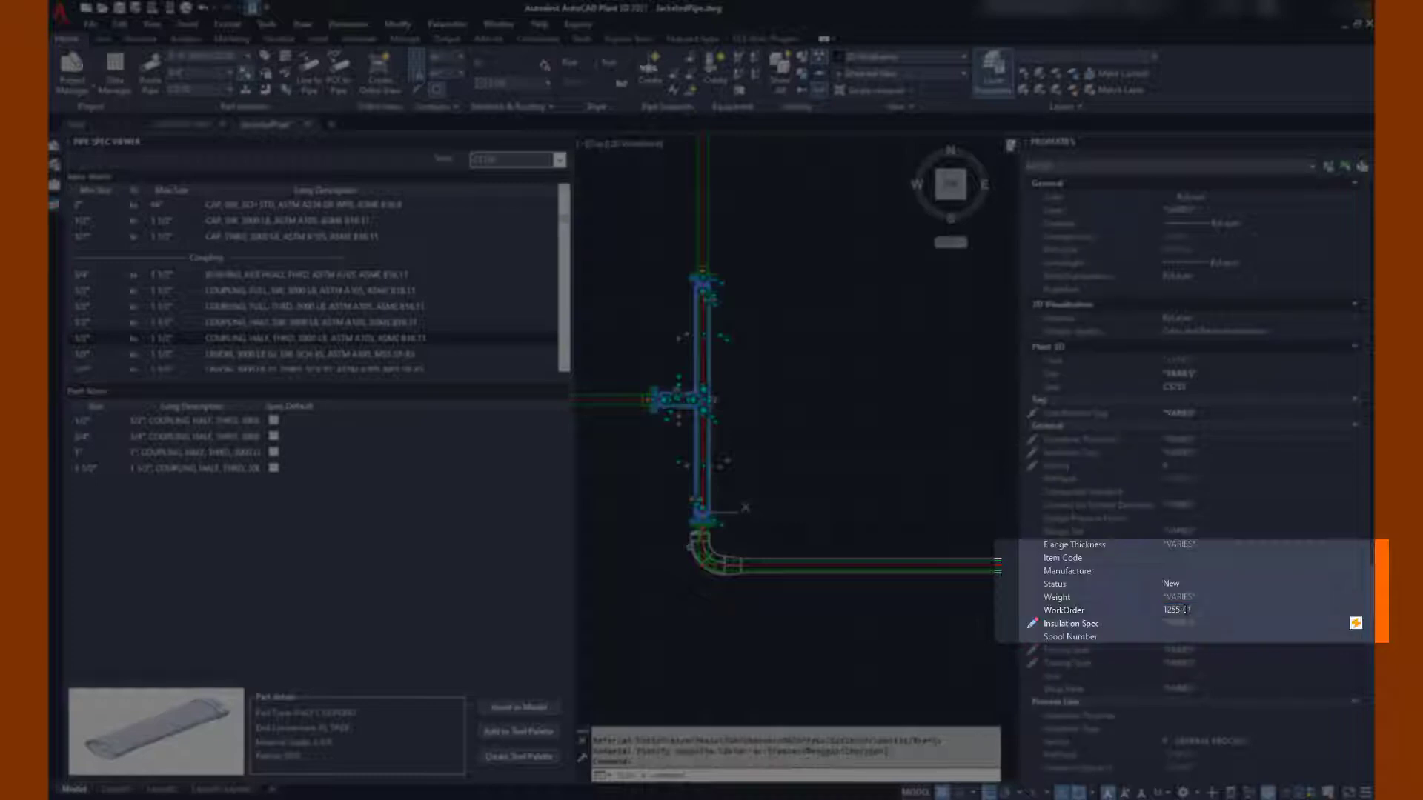
click(835, 459)
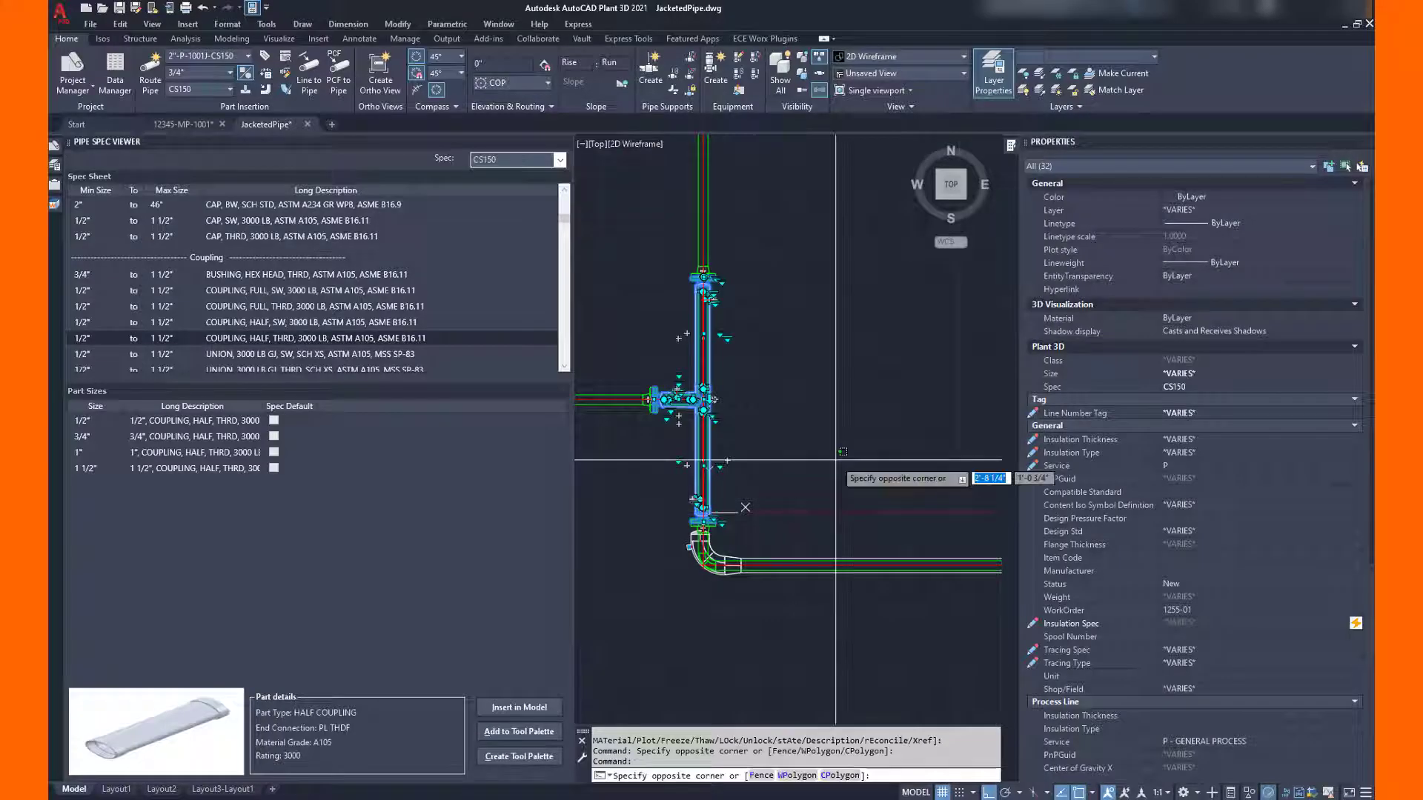
key(Escape)
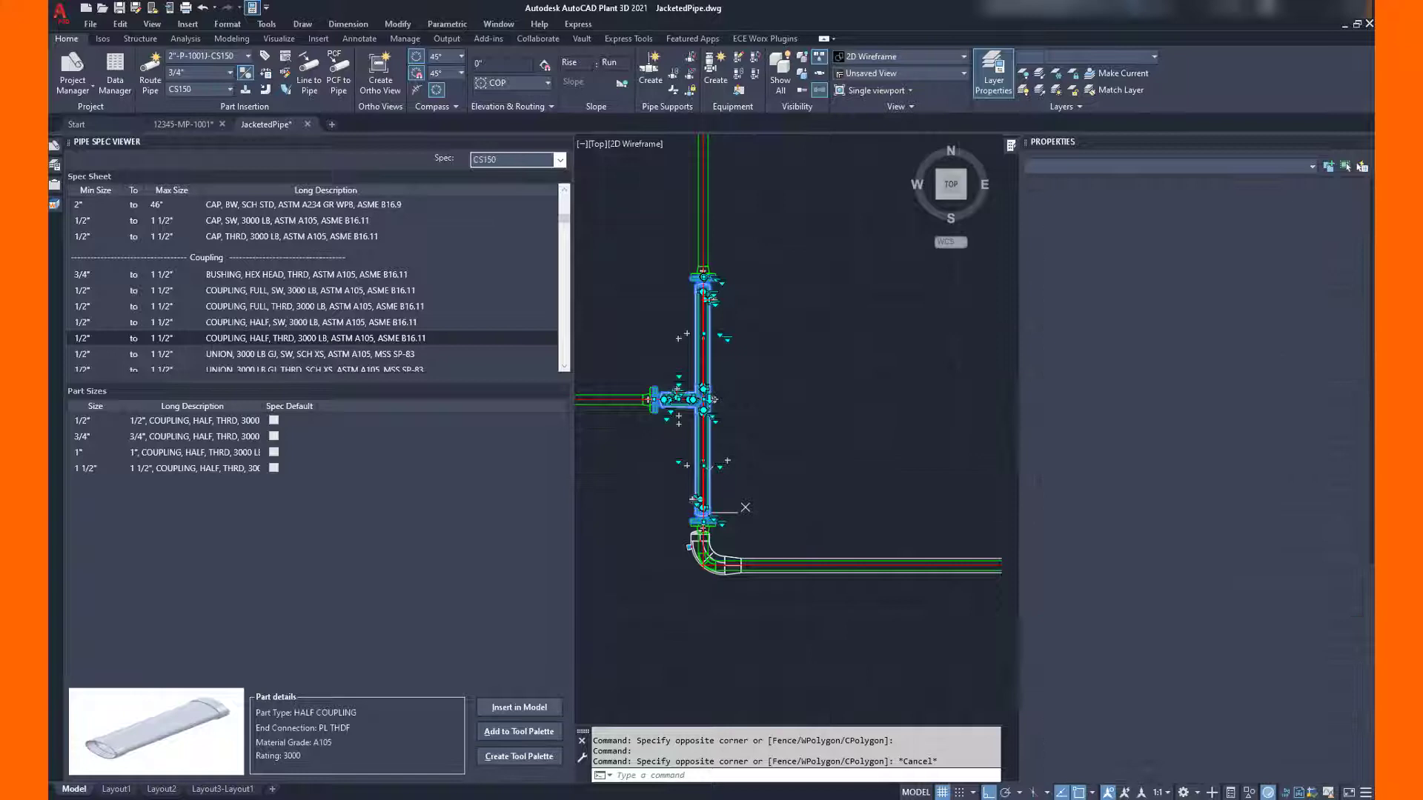
key(Escape)
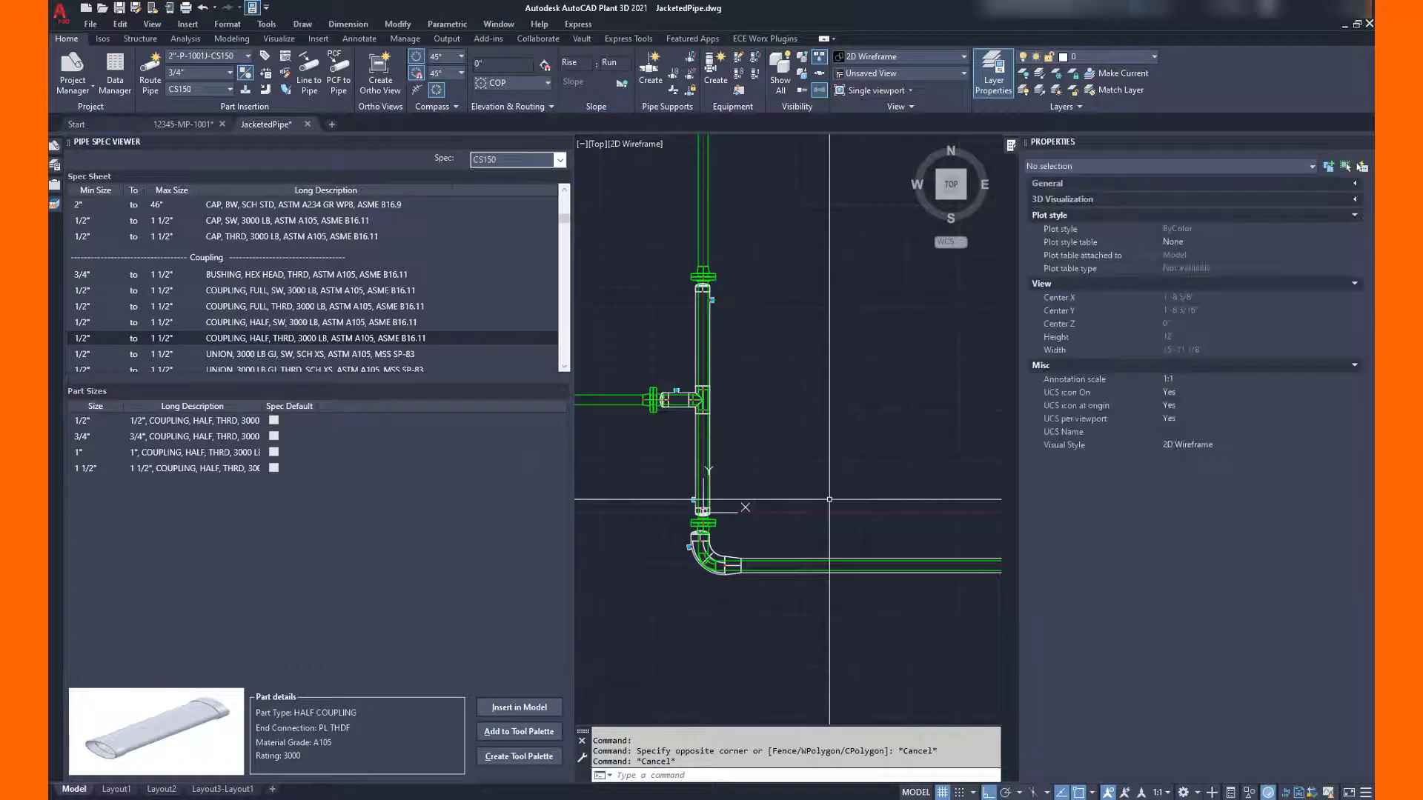
Step: Assign the second work order number to the elbow and horizontal section's core and jacket components, leaving out the tee section's lower flange
click(771, 523)
click(682, 600)
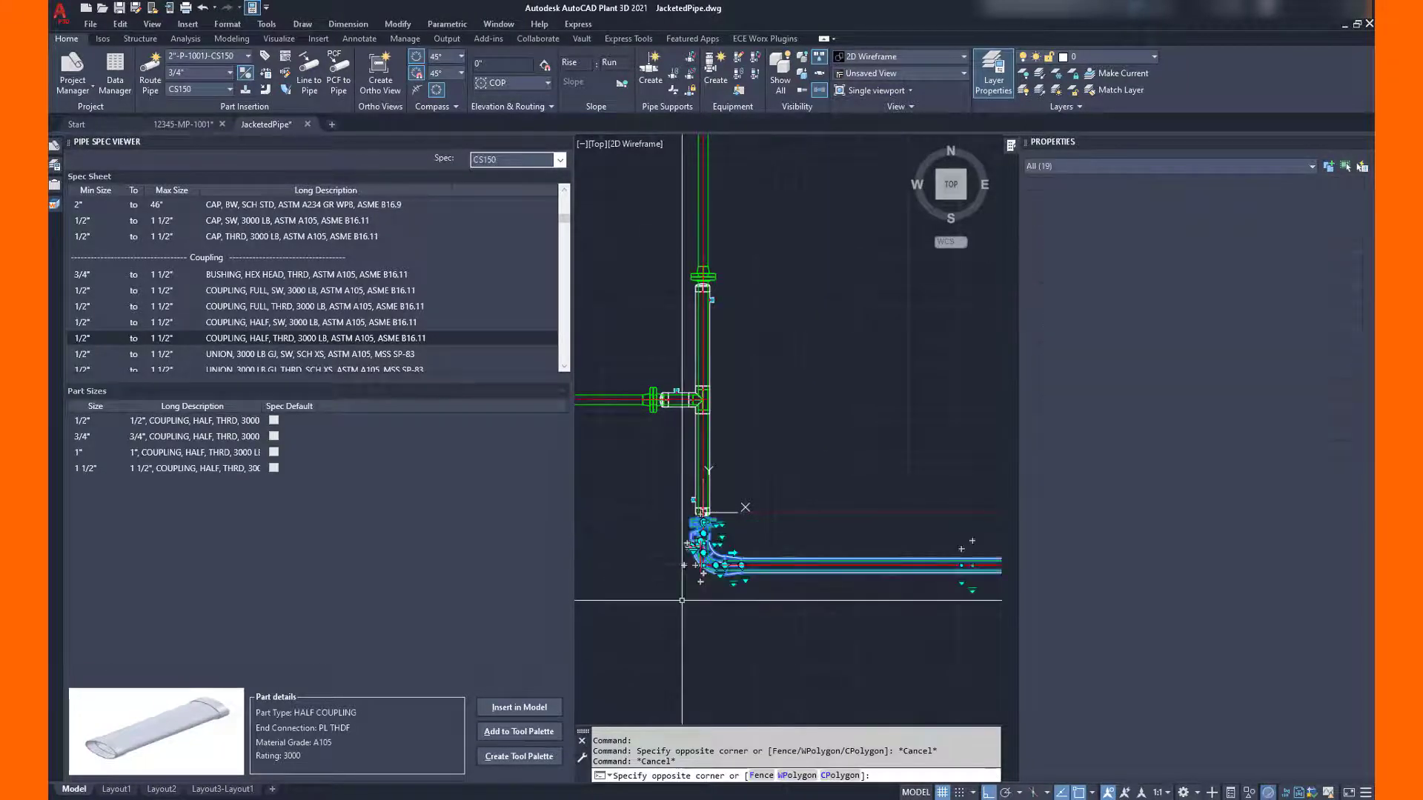
scroll(750, 498, up, 5)
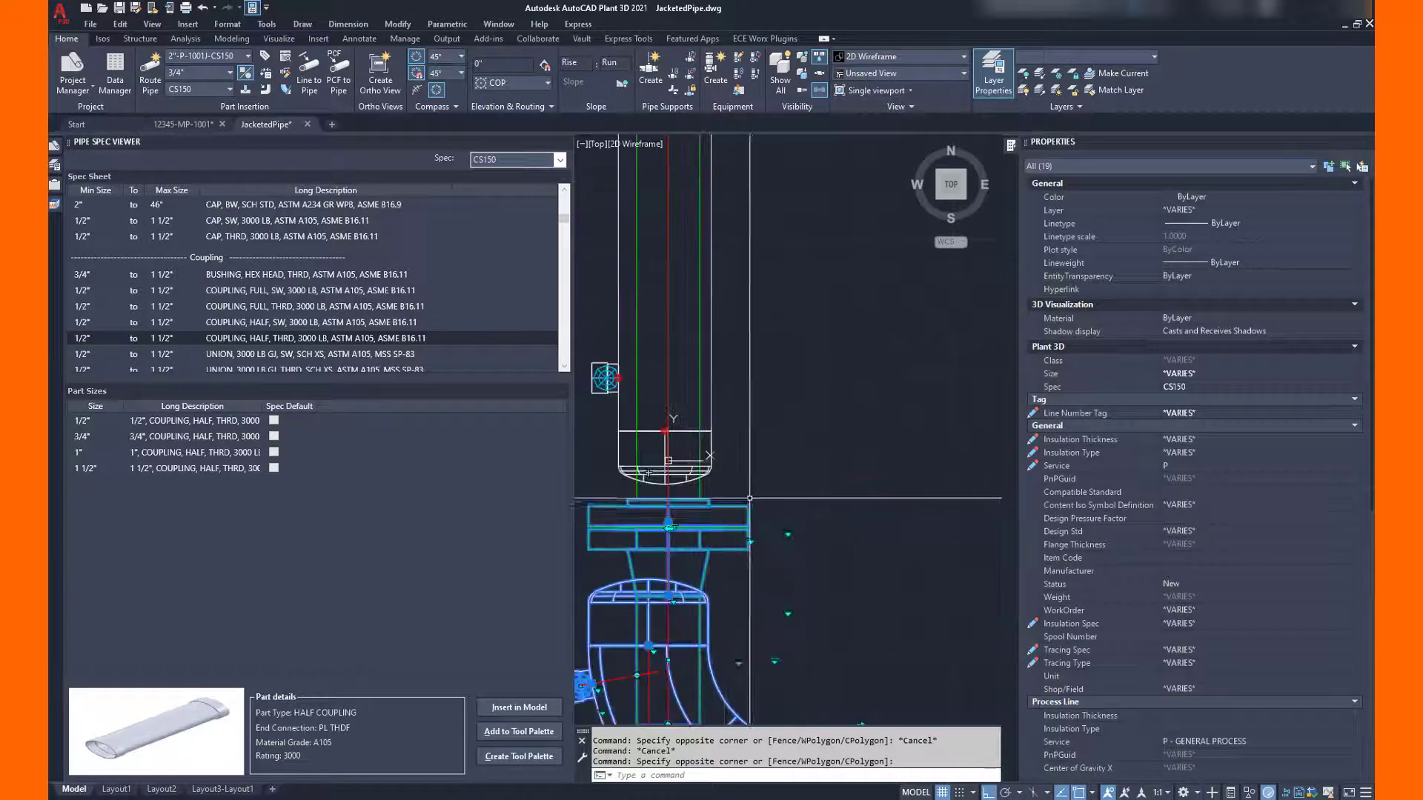
shift+click(713, 514)
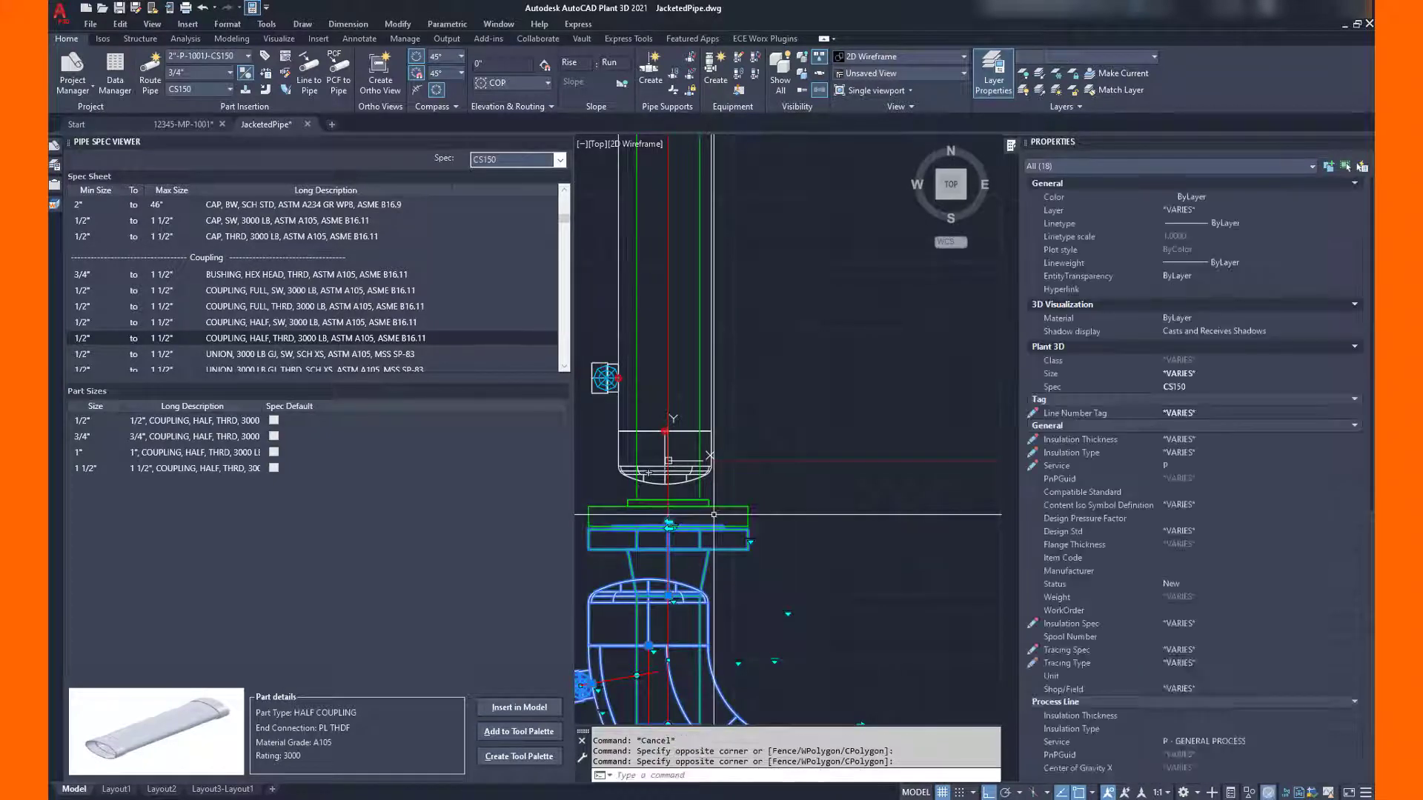
scroll(714, 523, down, 5)
middle_drag(856, 619, 632, 621)
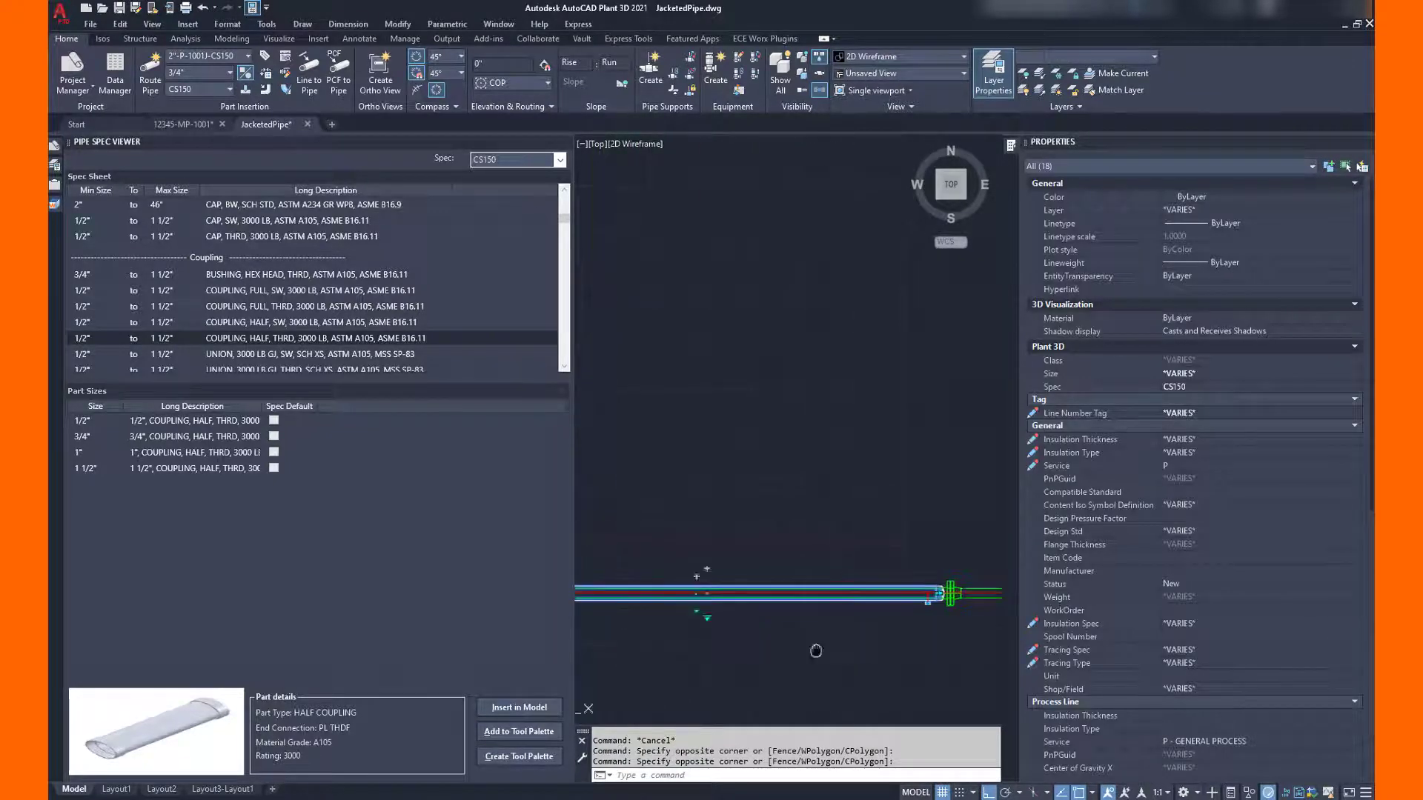
scroll(963, 597, up, 8)
scroll(835, 522, down, 2)
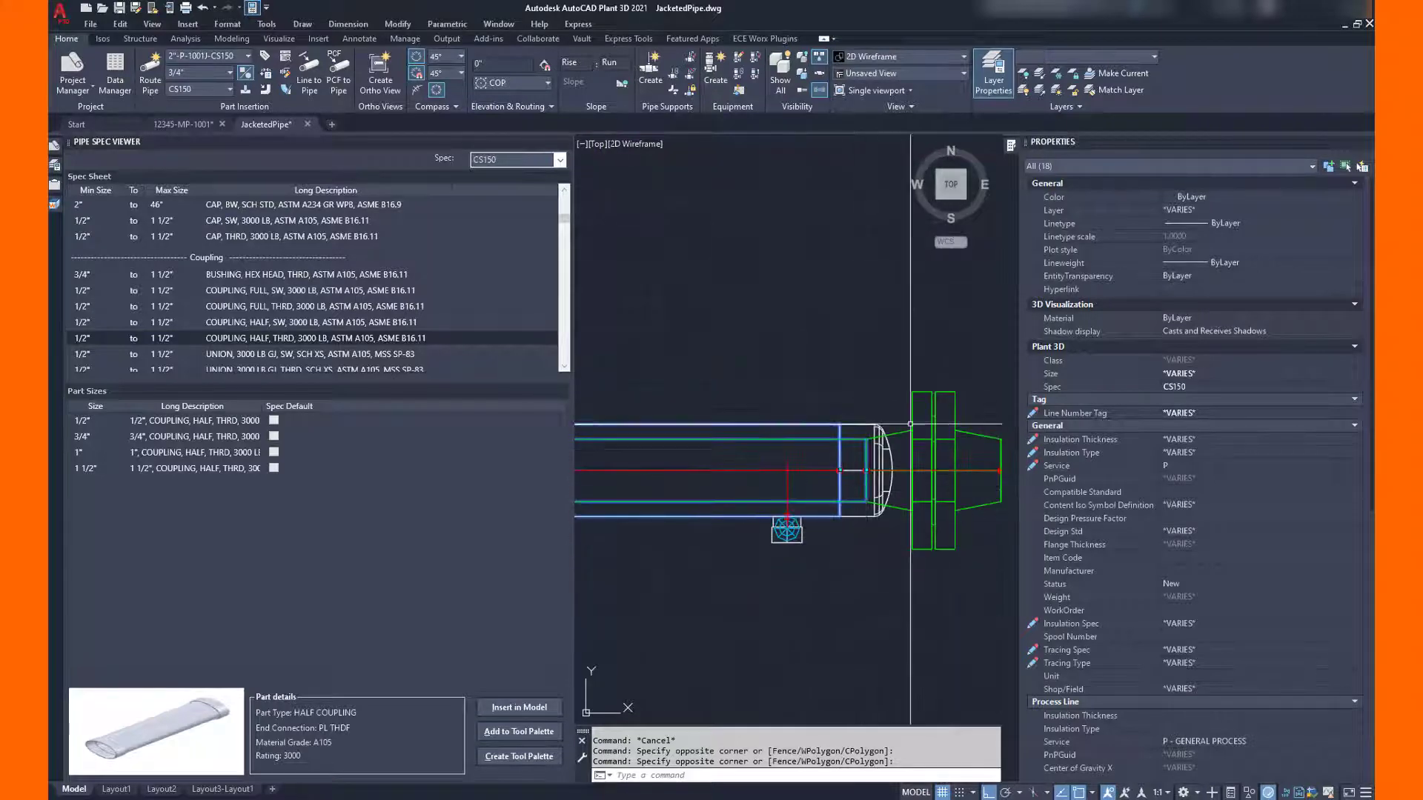
click(923, 357)
click(760, 602)
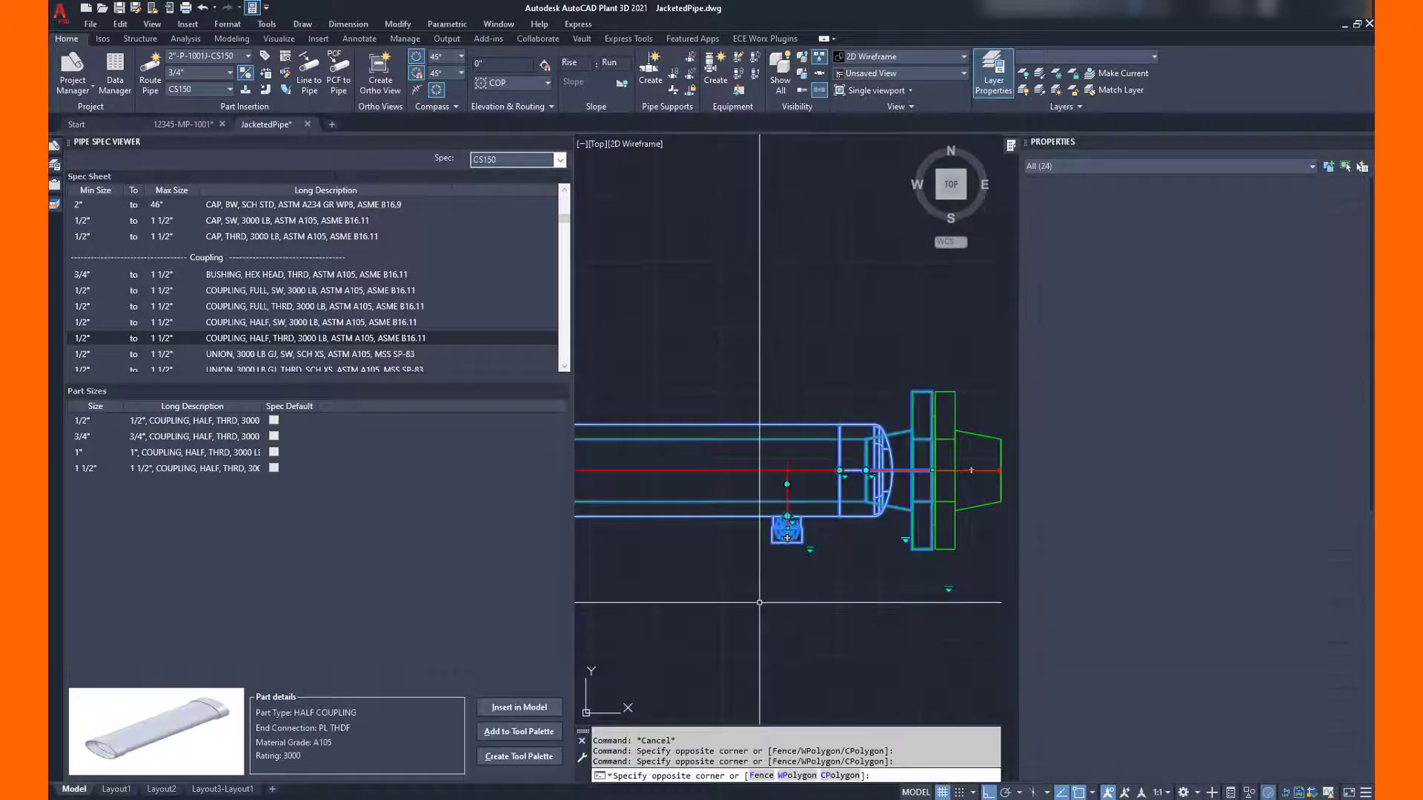
scroll(815, 630, down, 5)
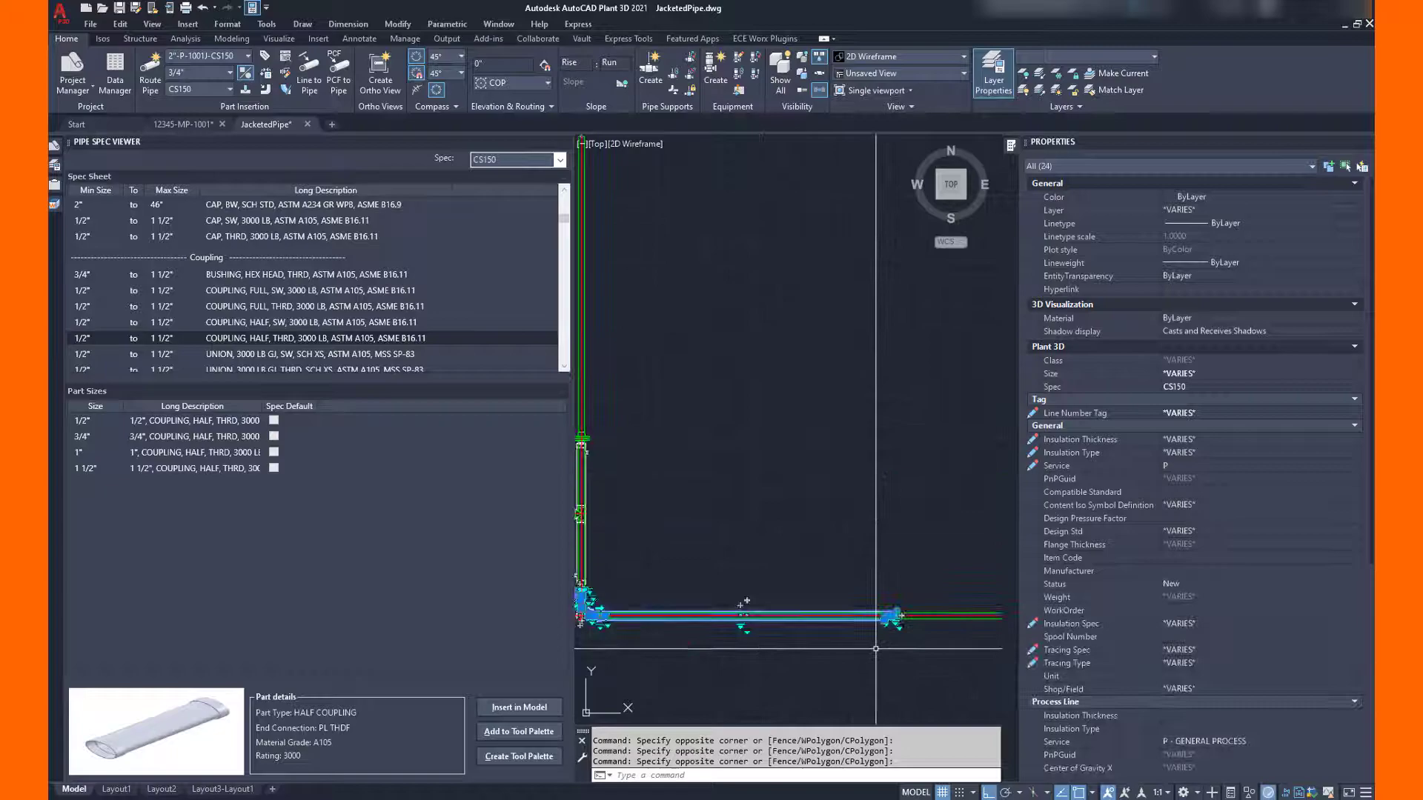
middle_drag(847, 658, 909, 463)
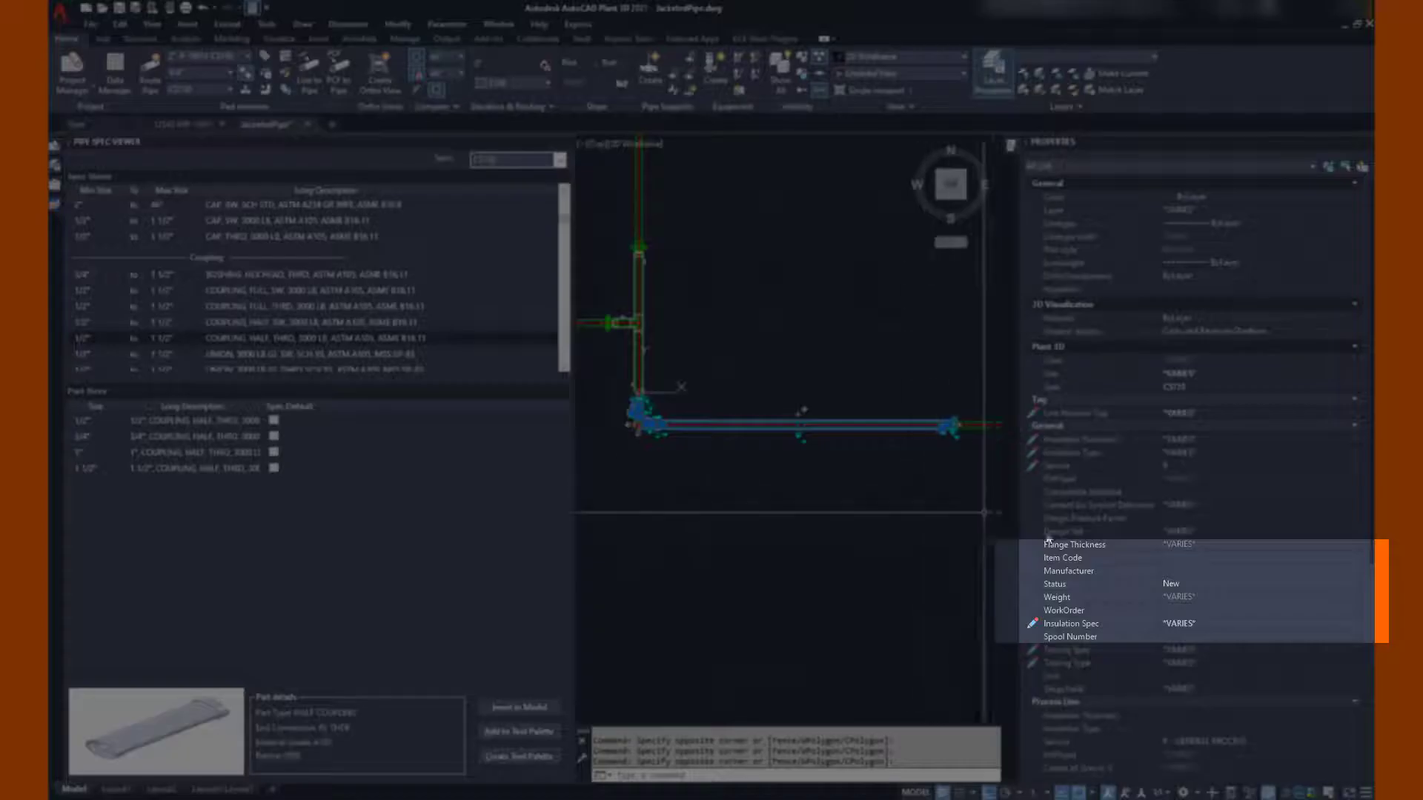
click(1177, 609)
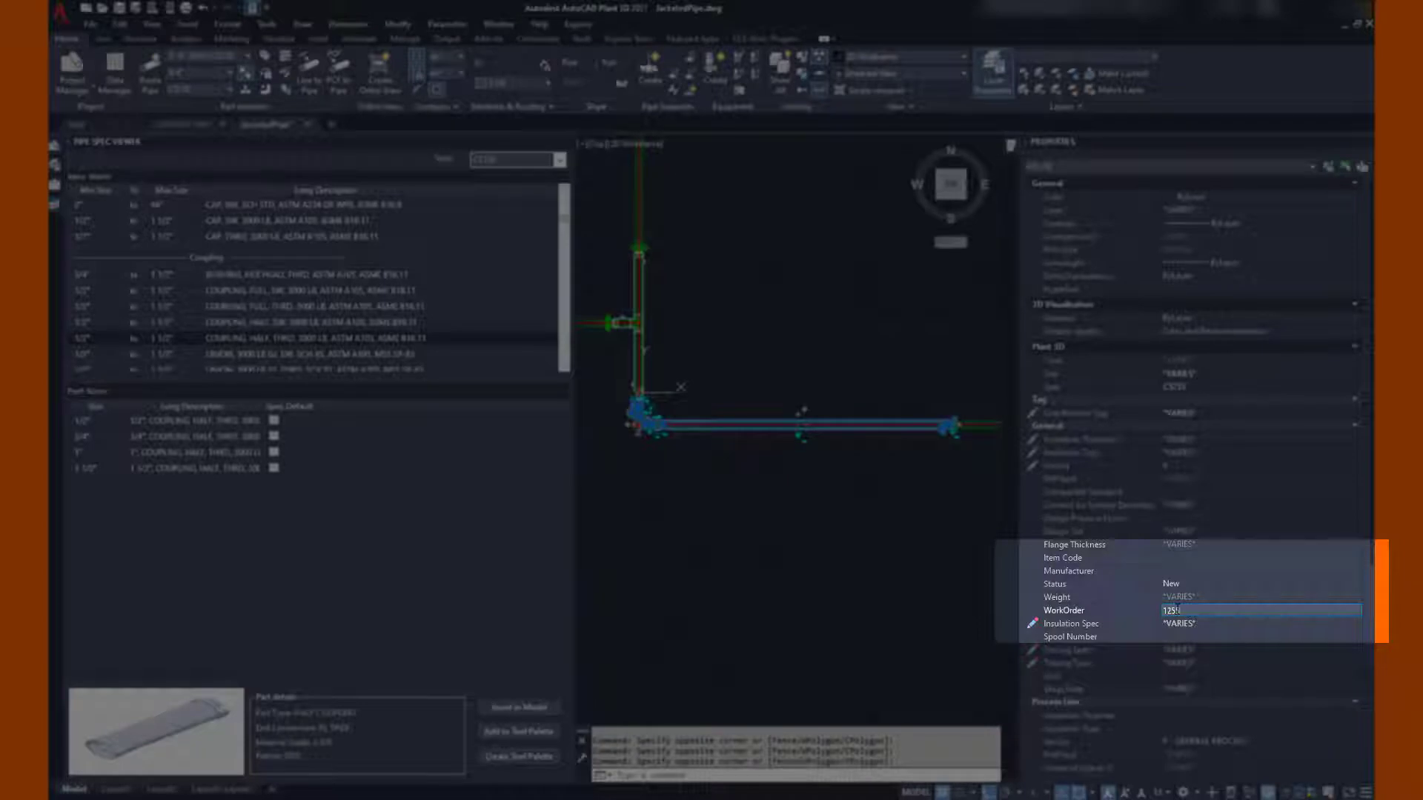
click(865, 601)
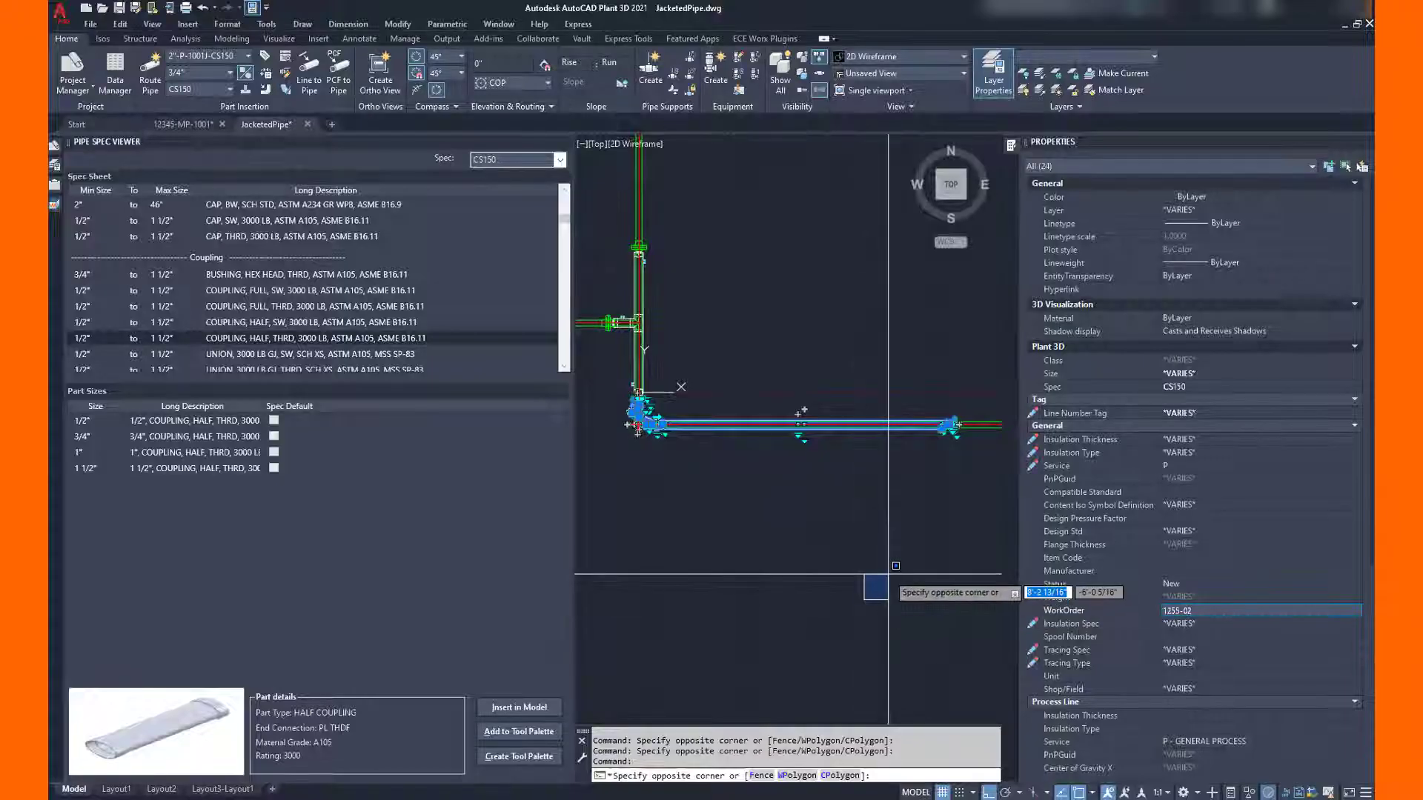
key(Escape)
key(Escape)
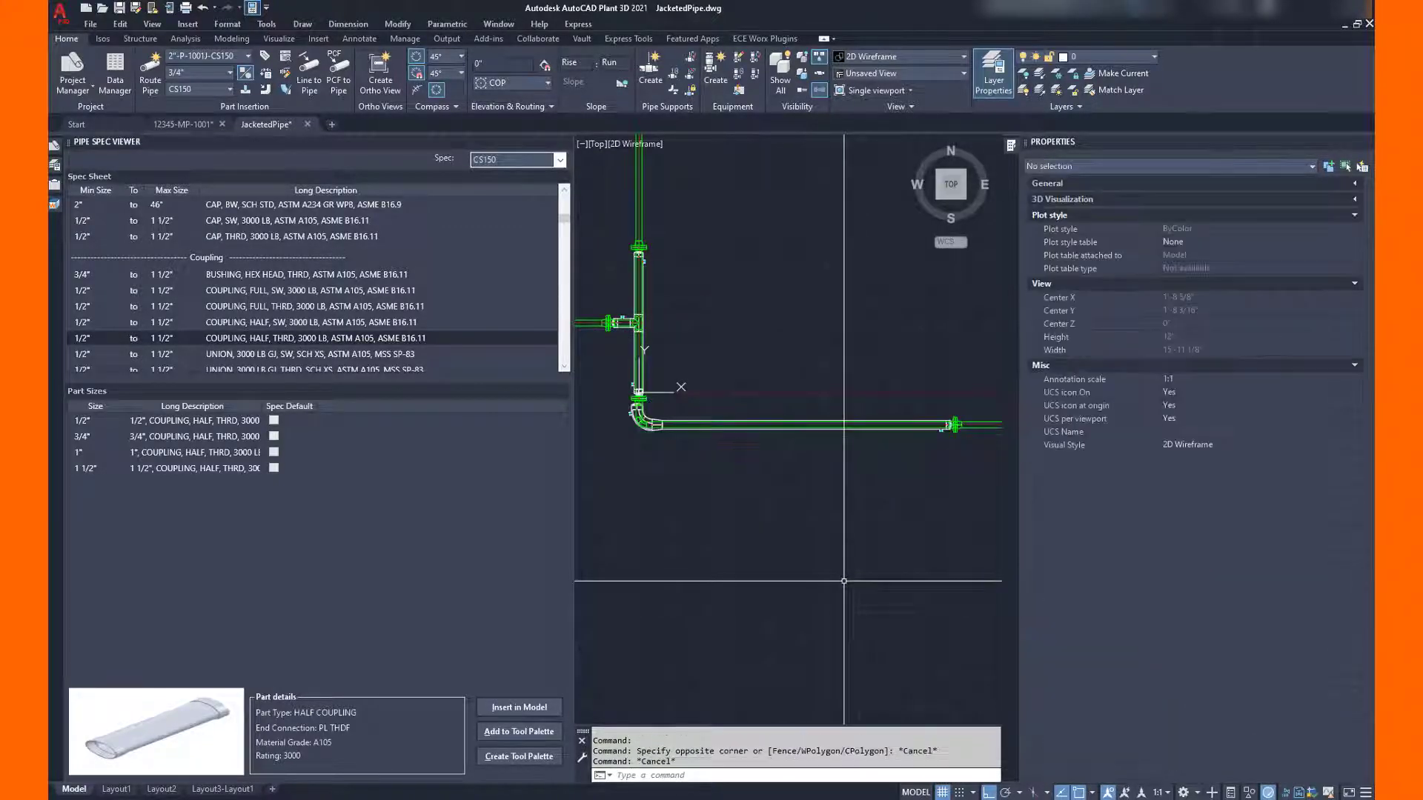
Step: Collapse the docked object properties and close the pipe spec viewer to show the whole jacketed piping run
scroll(785, 522, down, 1)
middle_drag(785, 522, 777, 578)
scroll(741, 554, up, 2)
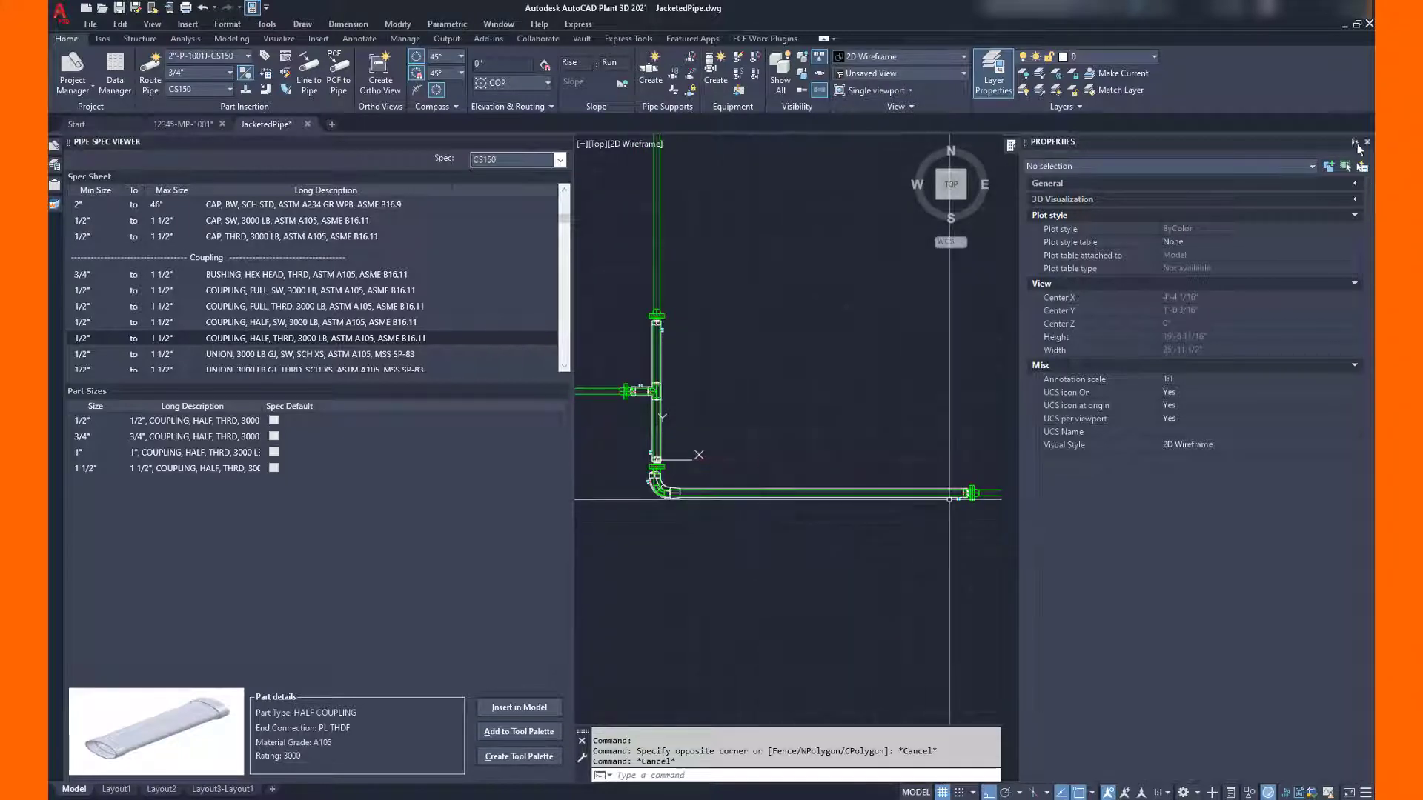
click(1358, 144)
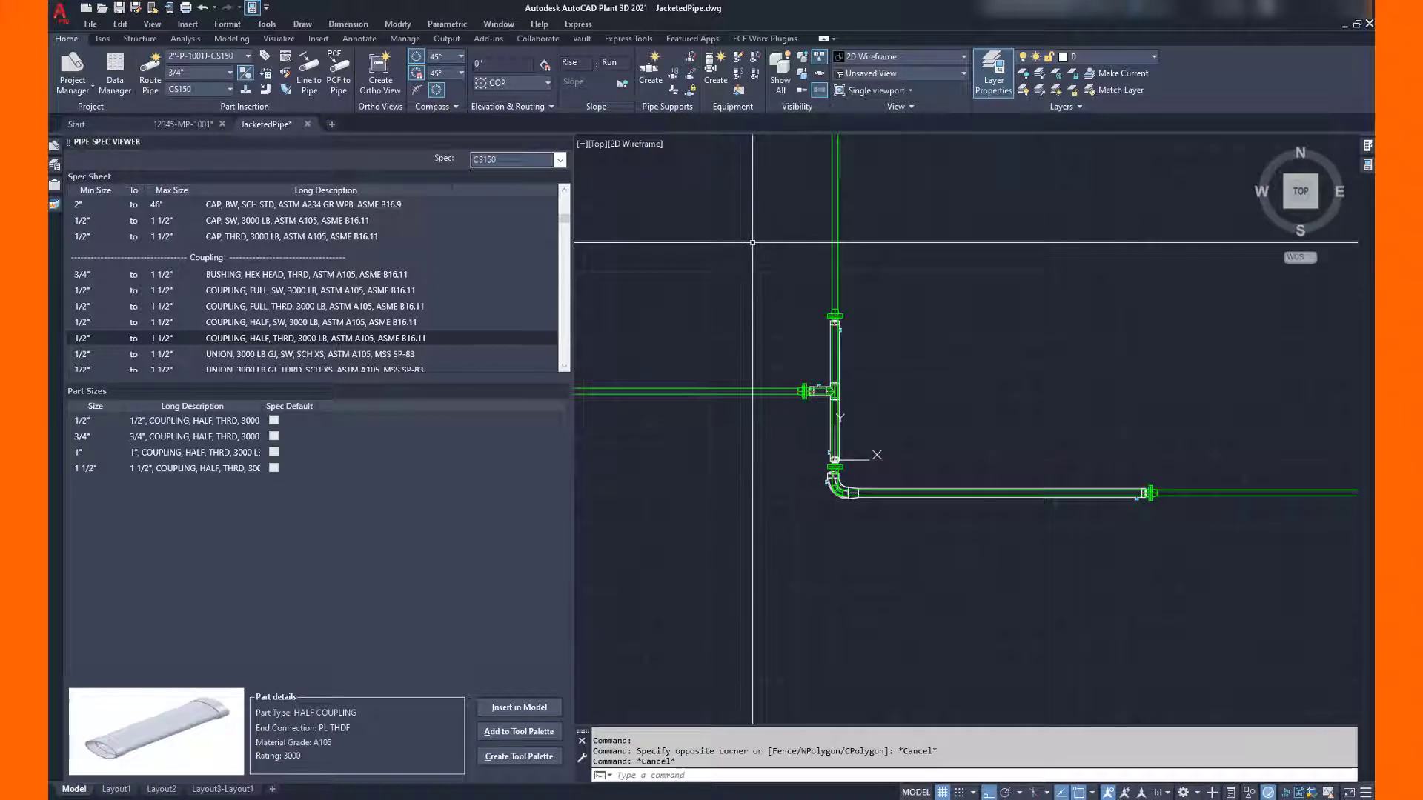
click(551, 142)
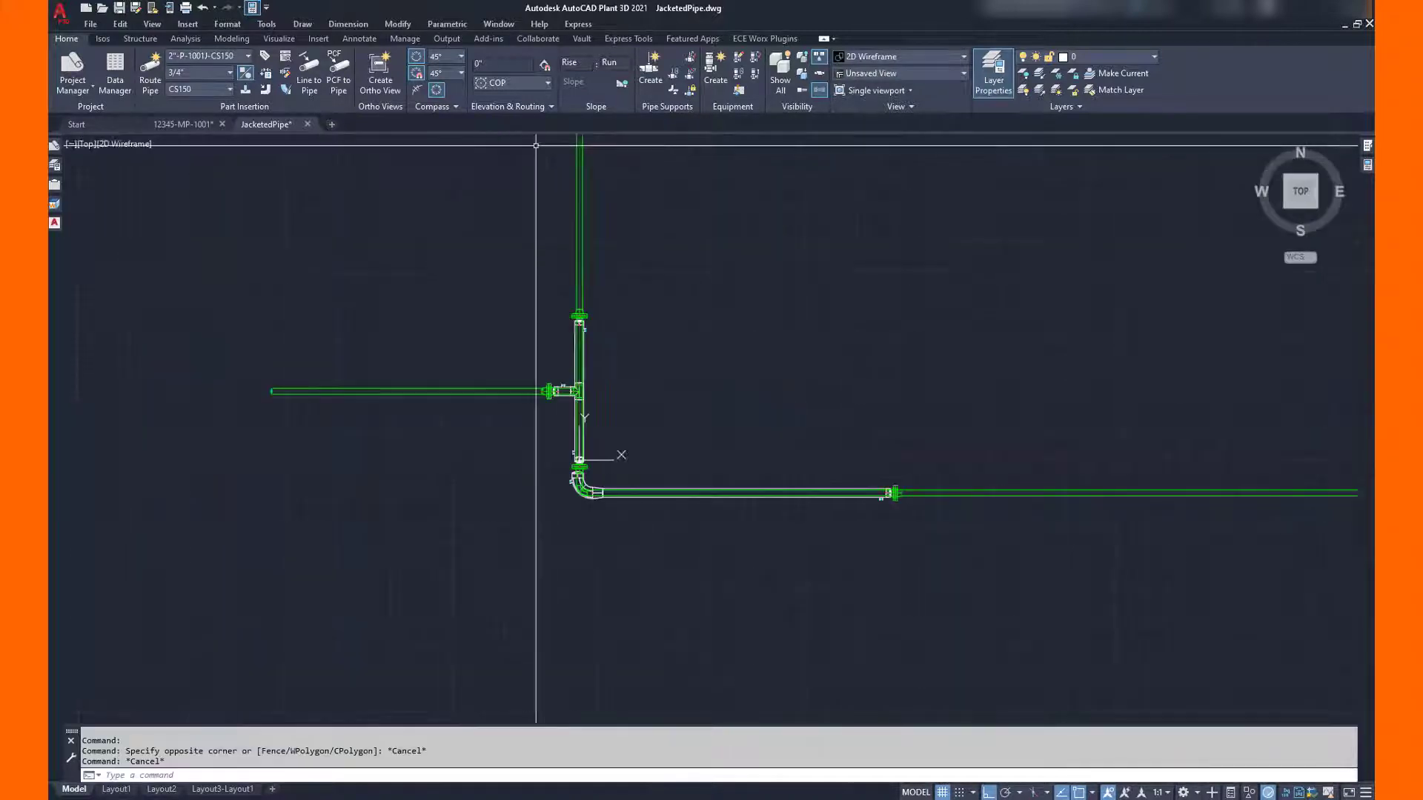
Step: Dock the ViewWorx palette, show its named view settings and limit the inserted views to the Top direction
mouse_move(58, 205)
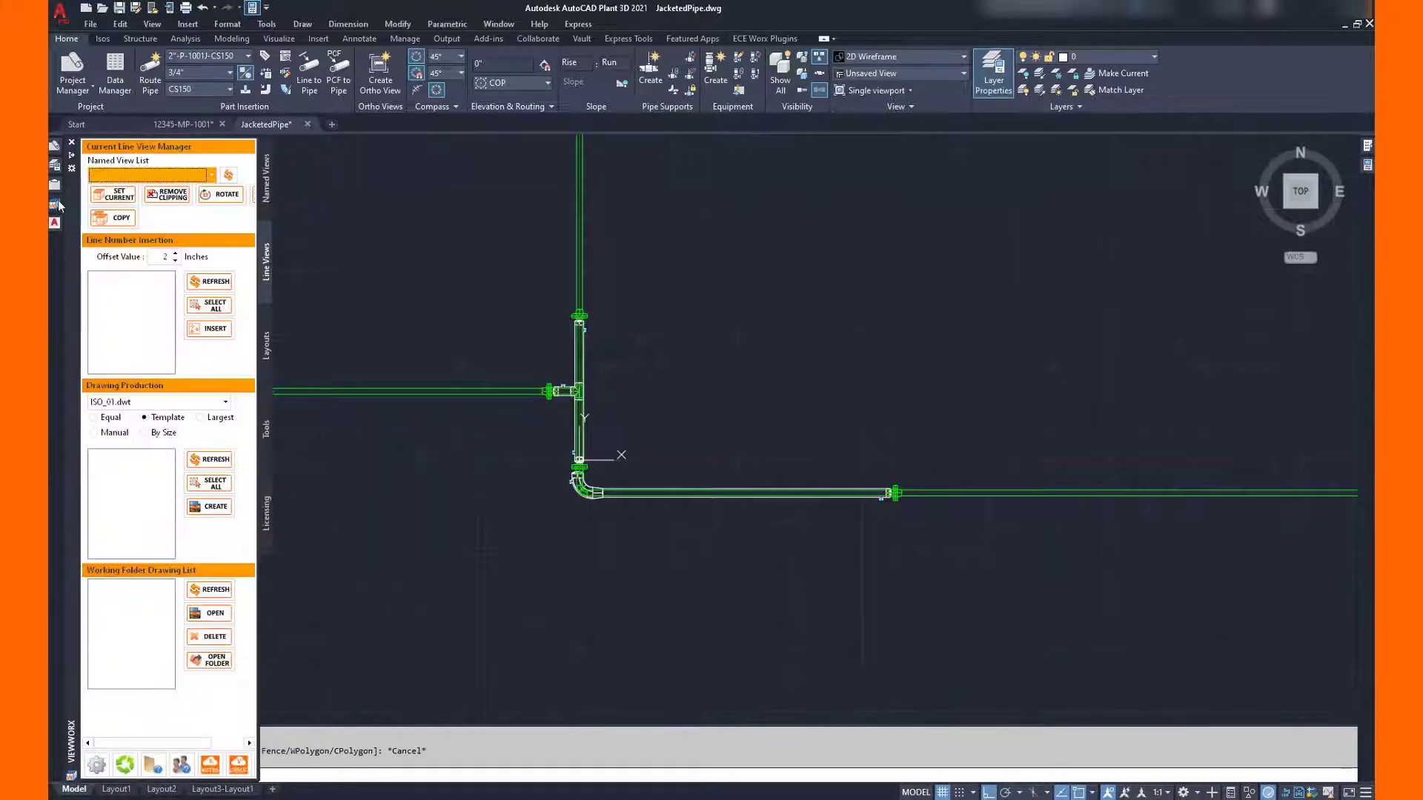
click(72, 158)
click(566, 196)
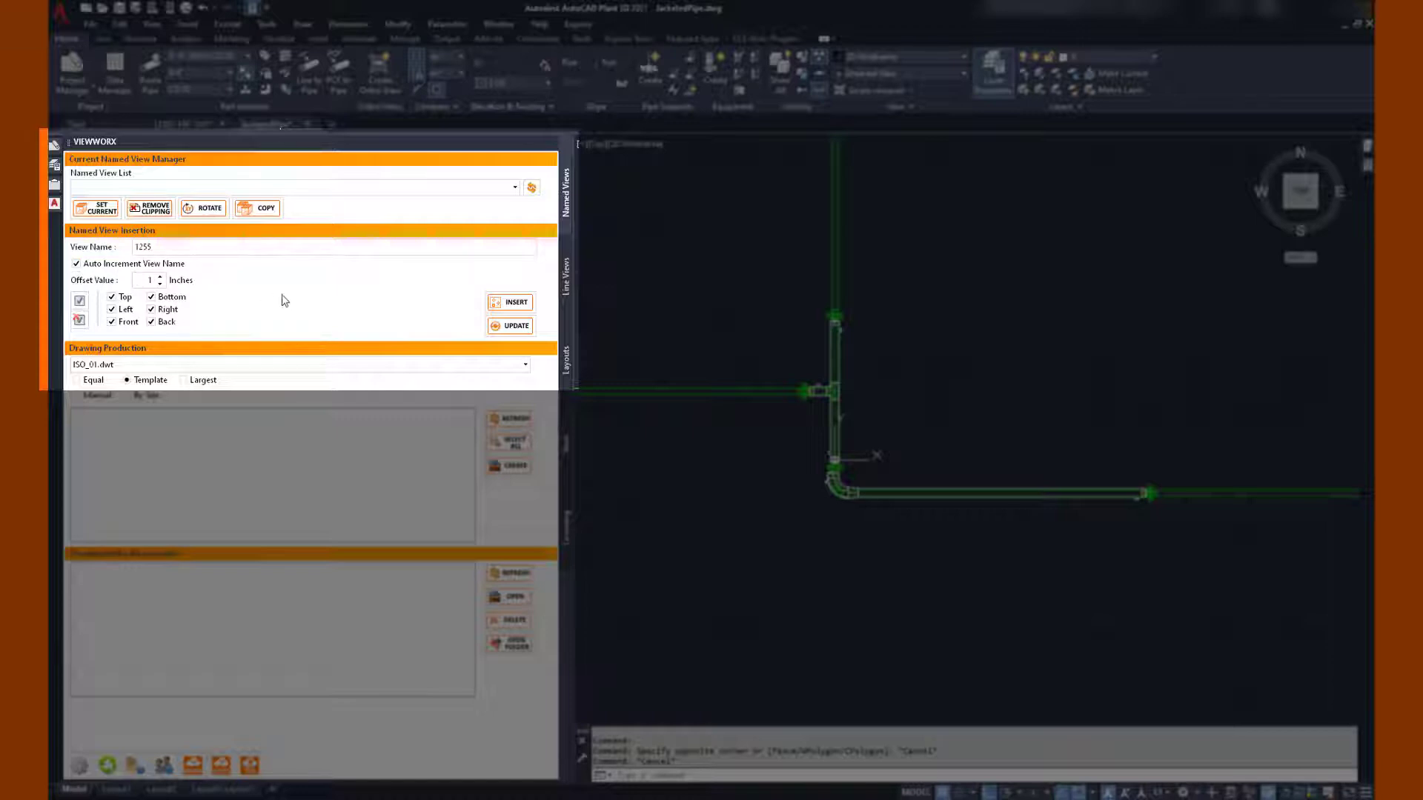
click(152, 321)
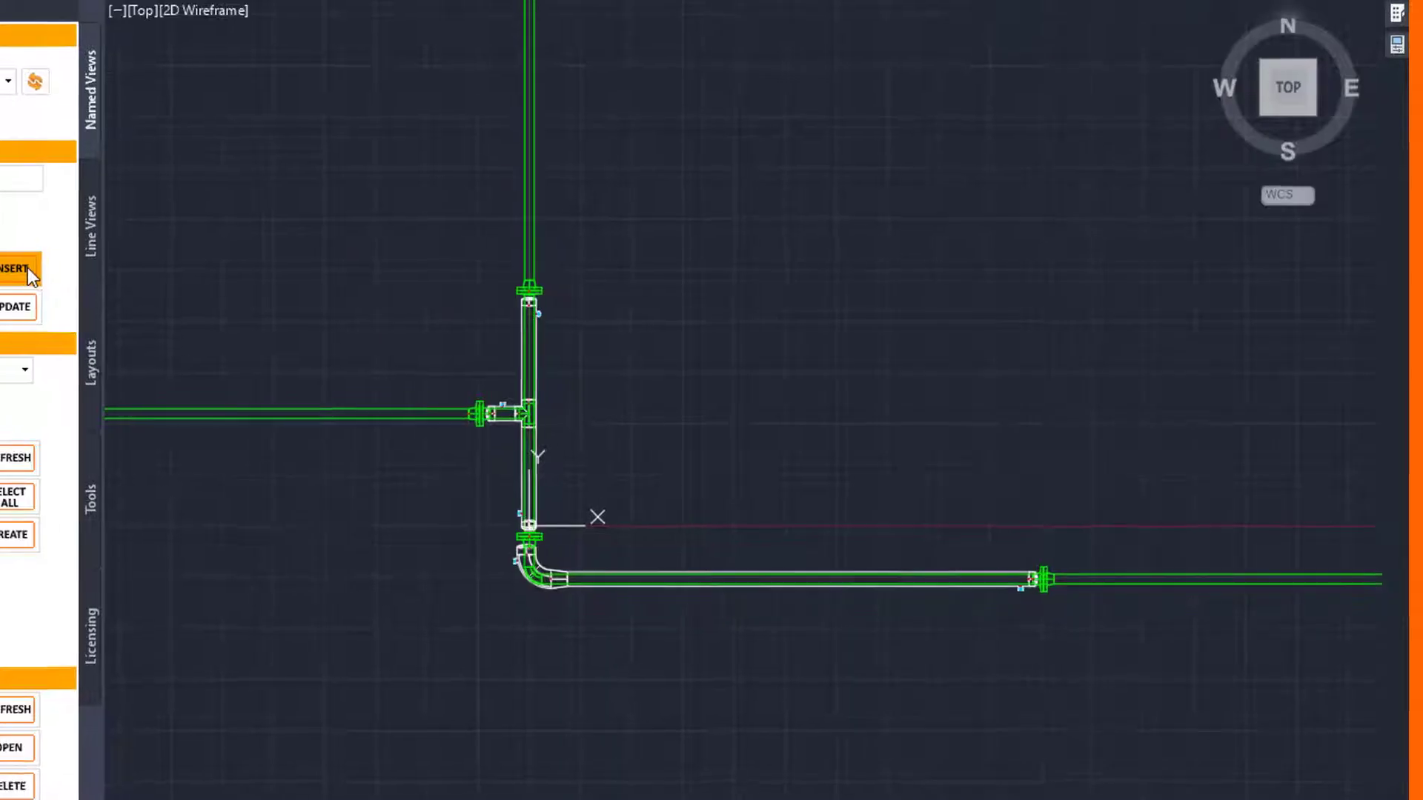
Step: Insert a top named view around the vertical tee section, using its upper, branch and lower flanges as extents
click(331, 290)
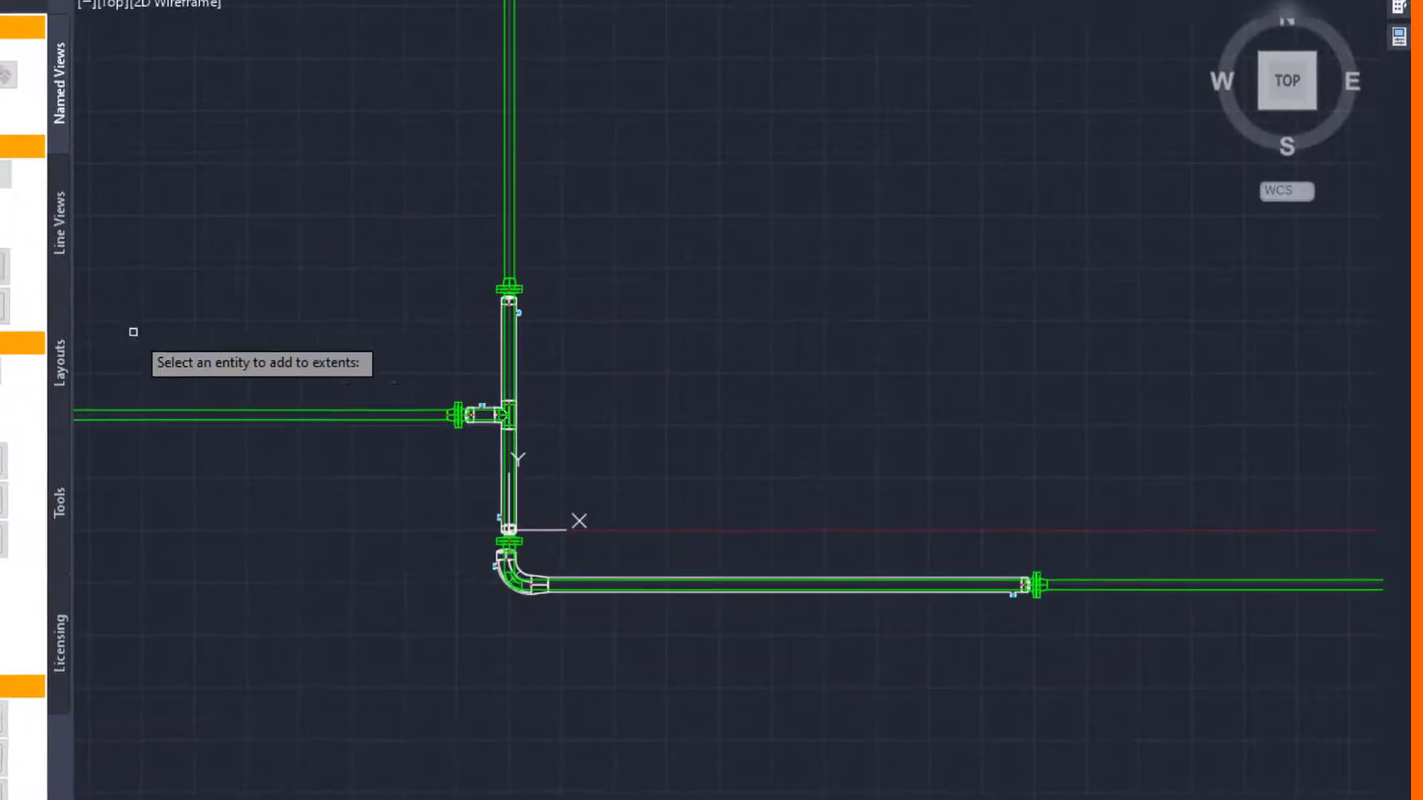
scroll(520, 301, up, 5)
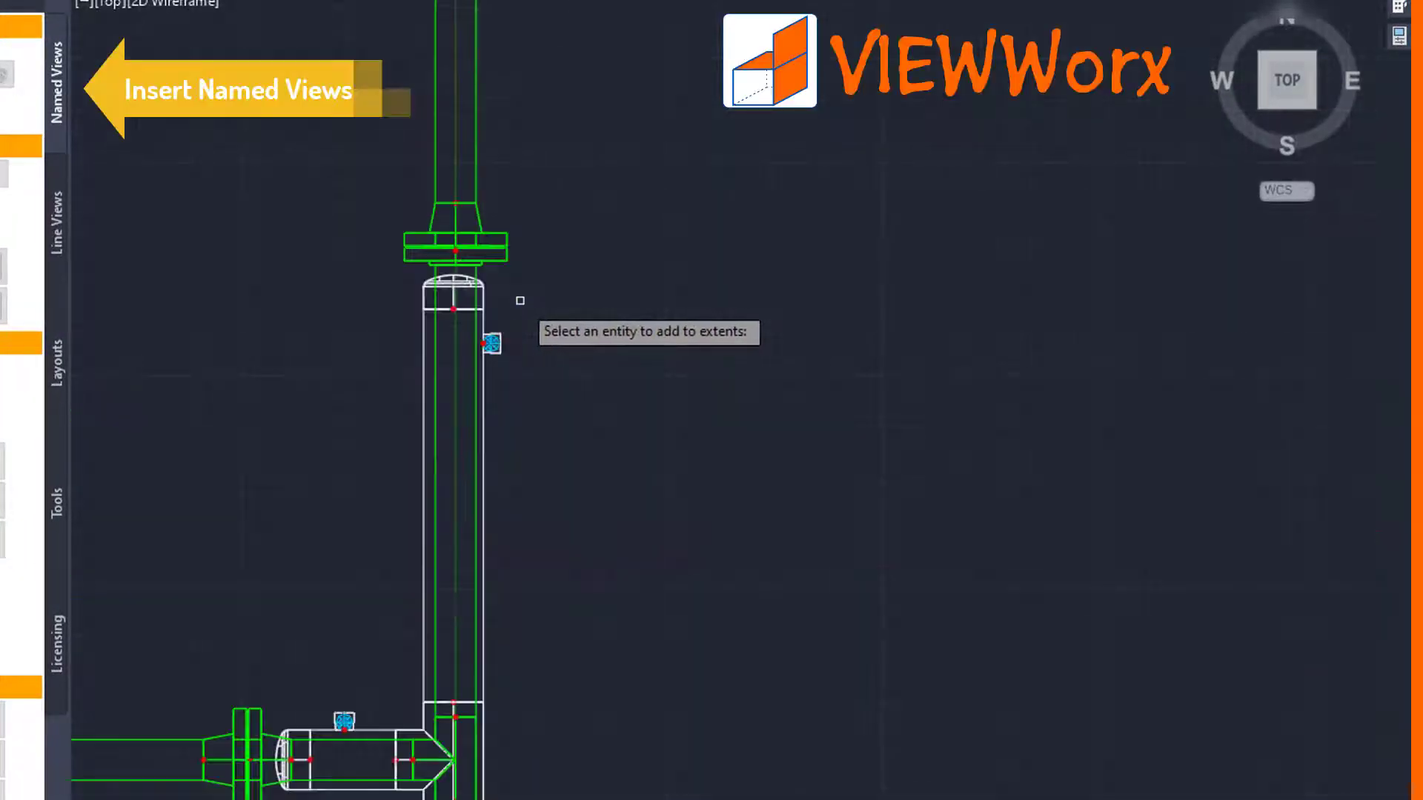
click(509, 260)
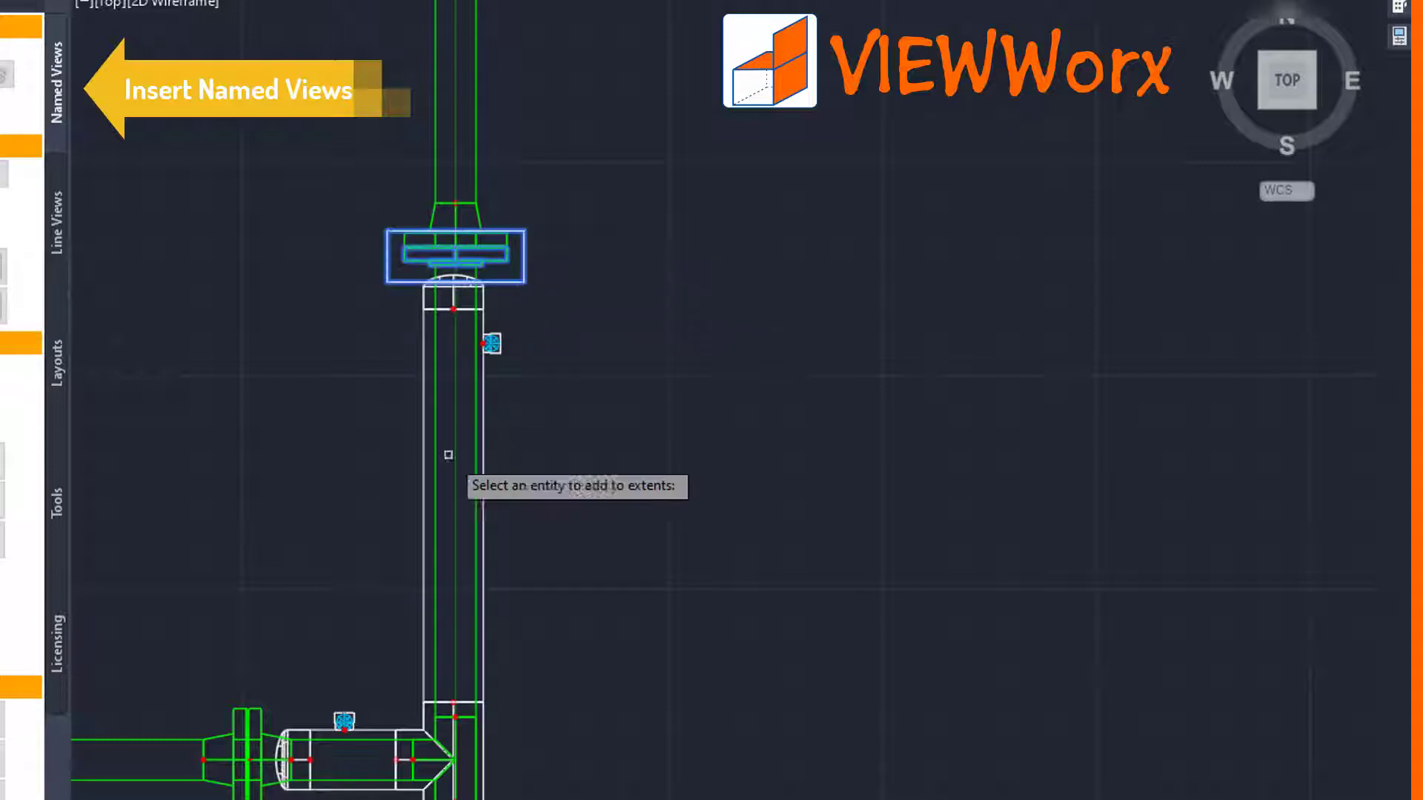
click(257, 714)
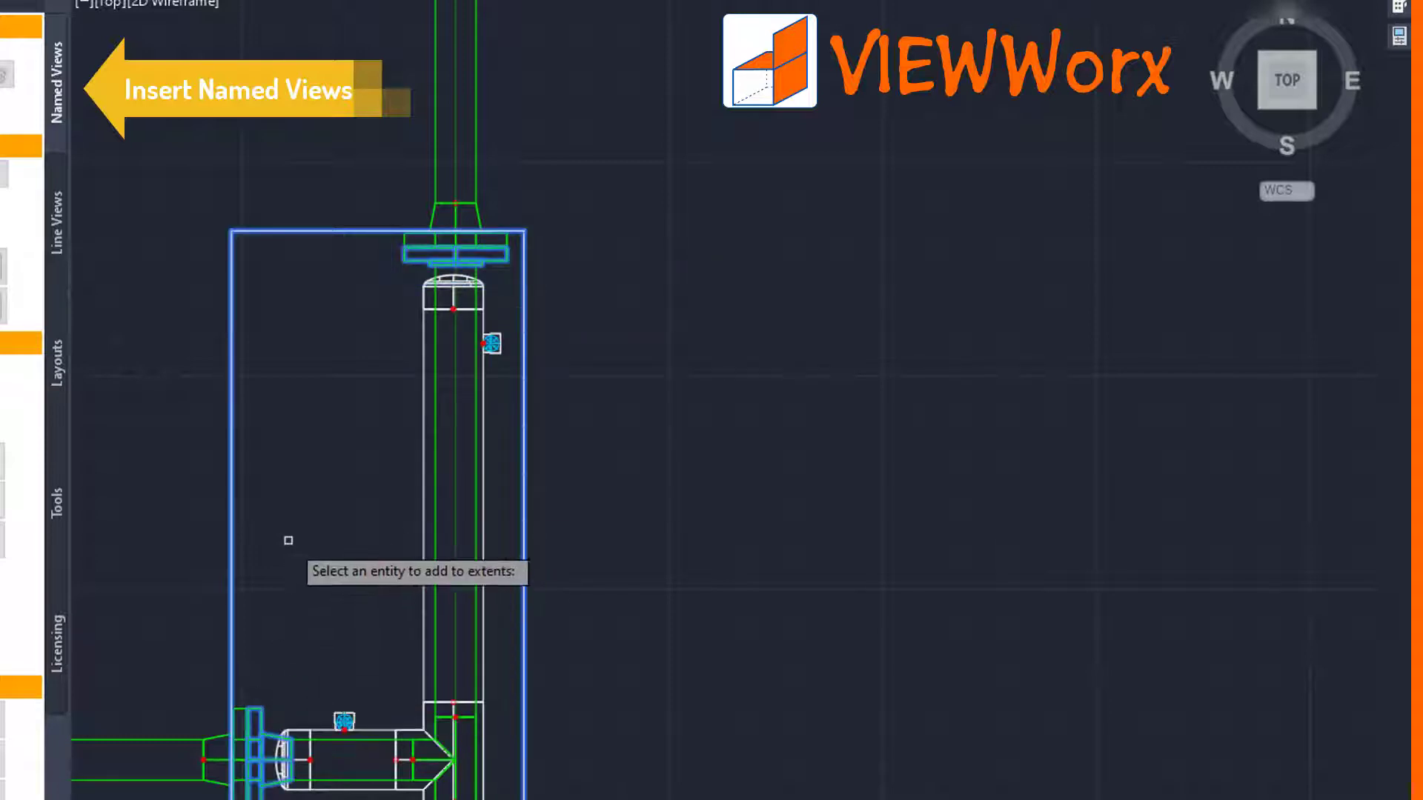
scroll(286, 541, down, 3)
scroll(297, 652, up, 8)
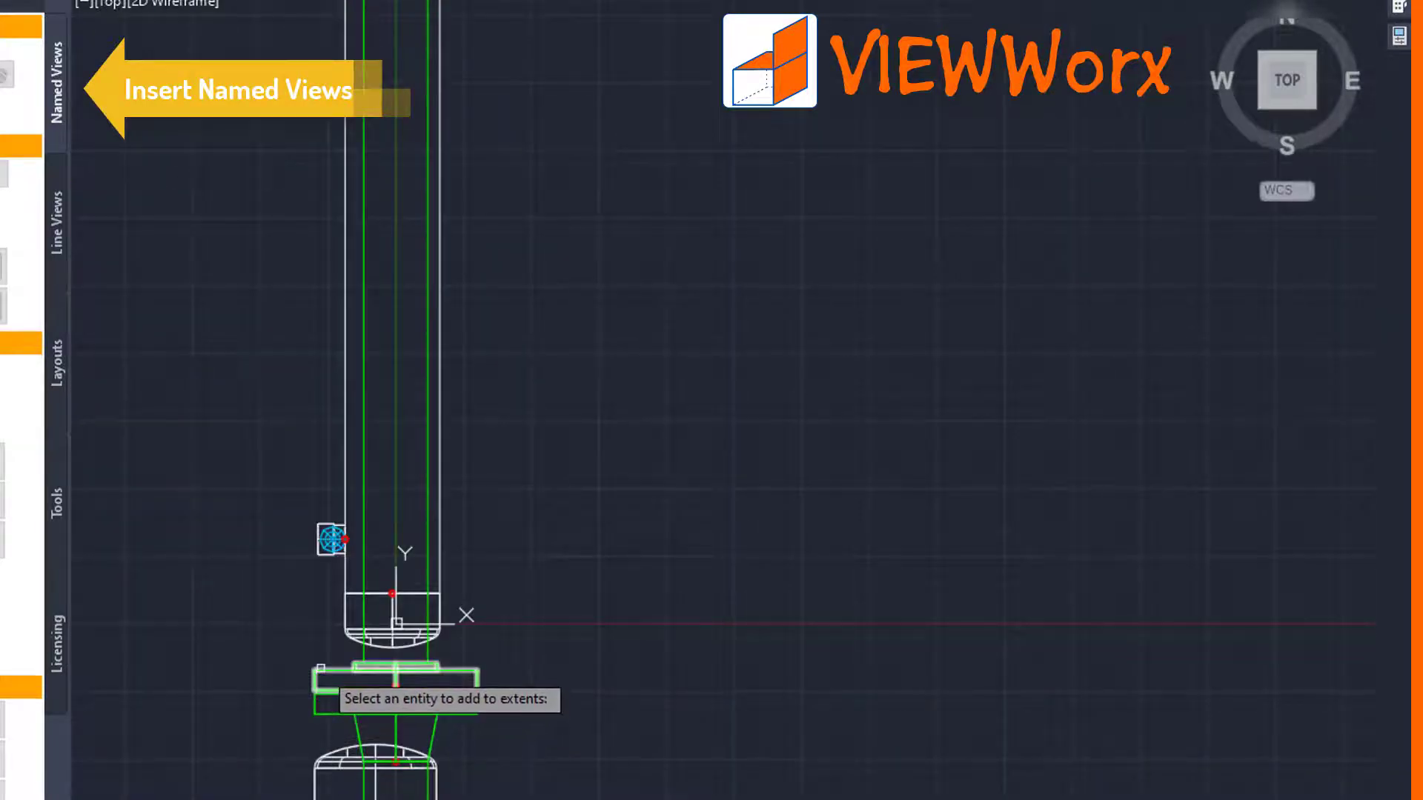
click(307, 664)
scroll(307, 664, down, 4)
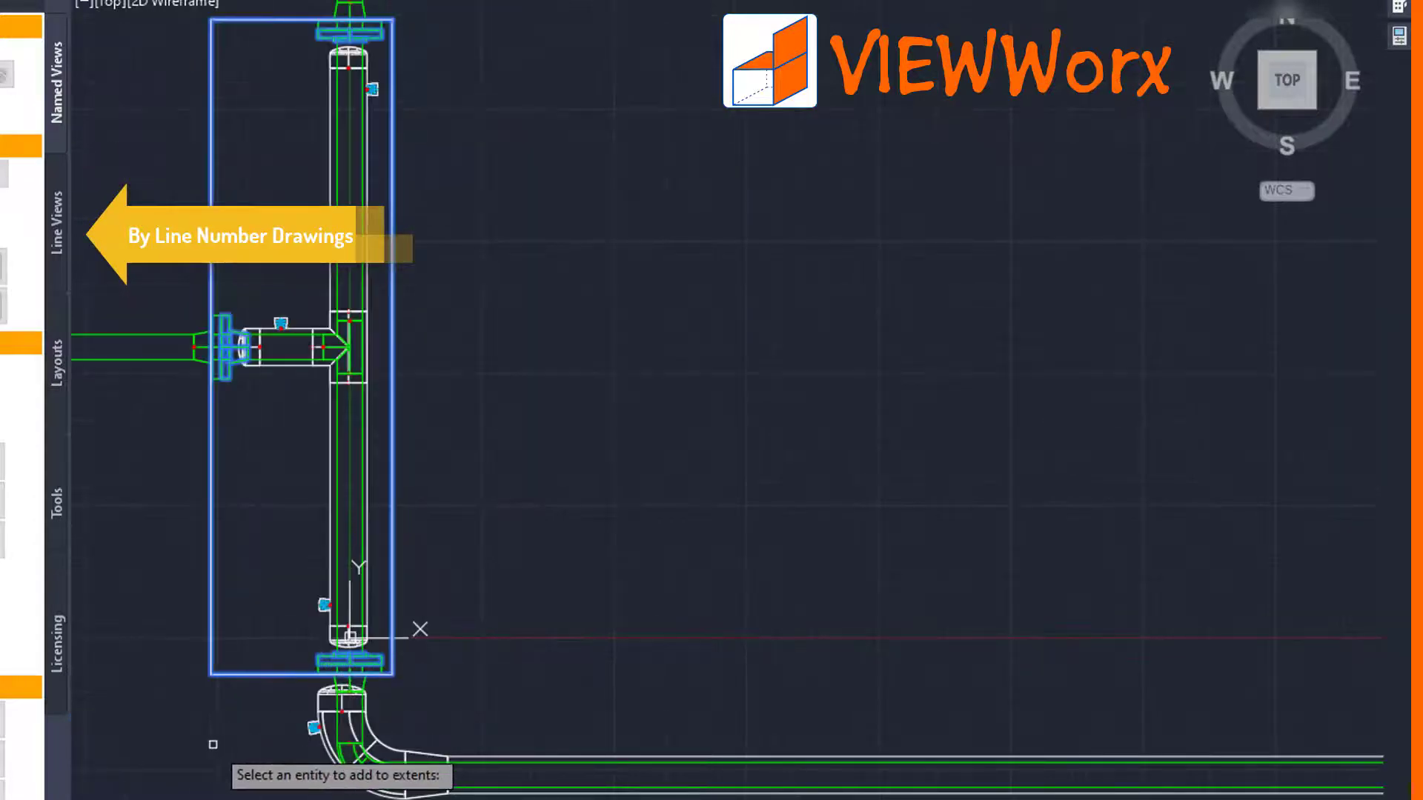
key(Return)
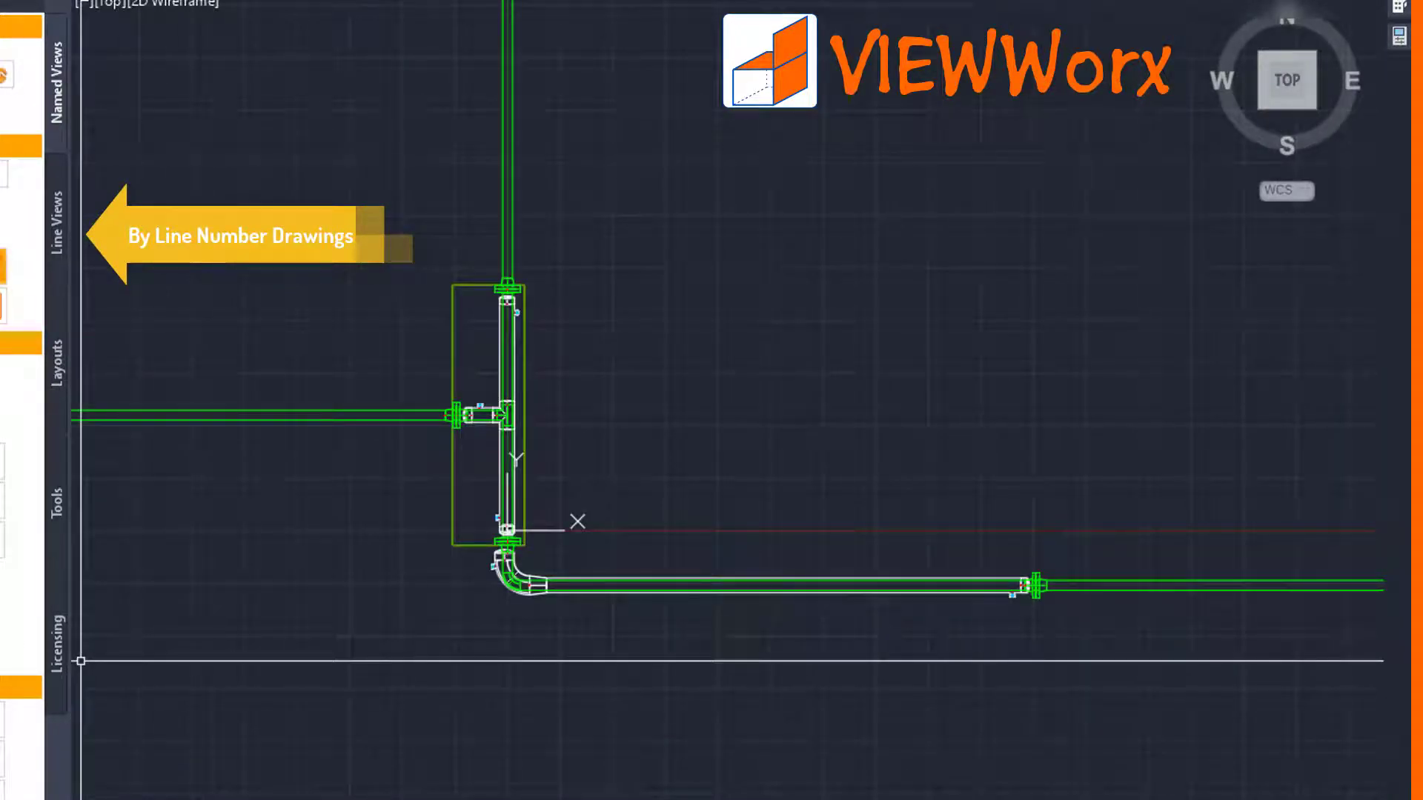
Step: Insert a second top named view around the elbow and horizontal section, using both end flanges and the elbow's half coupling as extents
scroll(541, 578, up, 8)
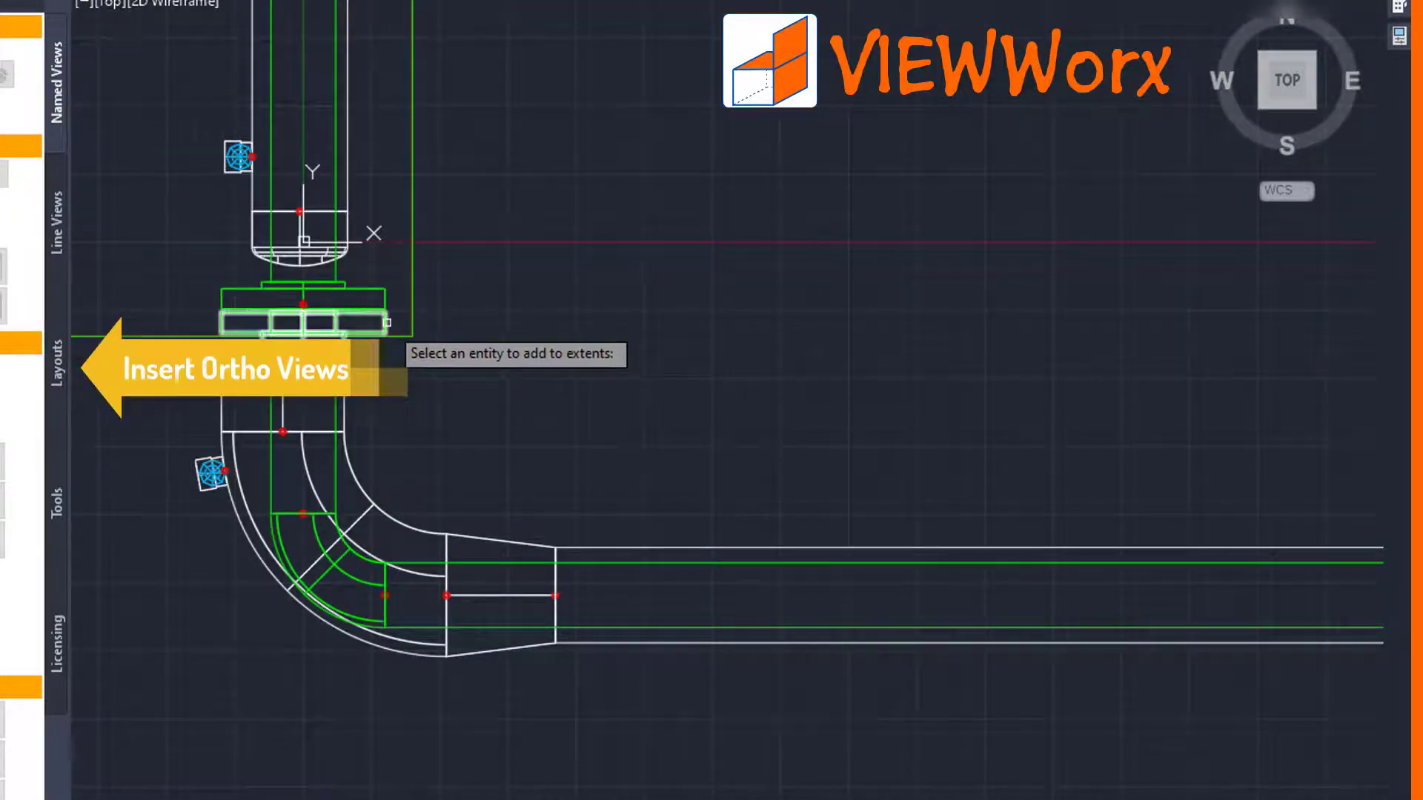
scroll(333, 539, down, 4)
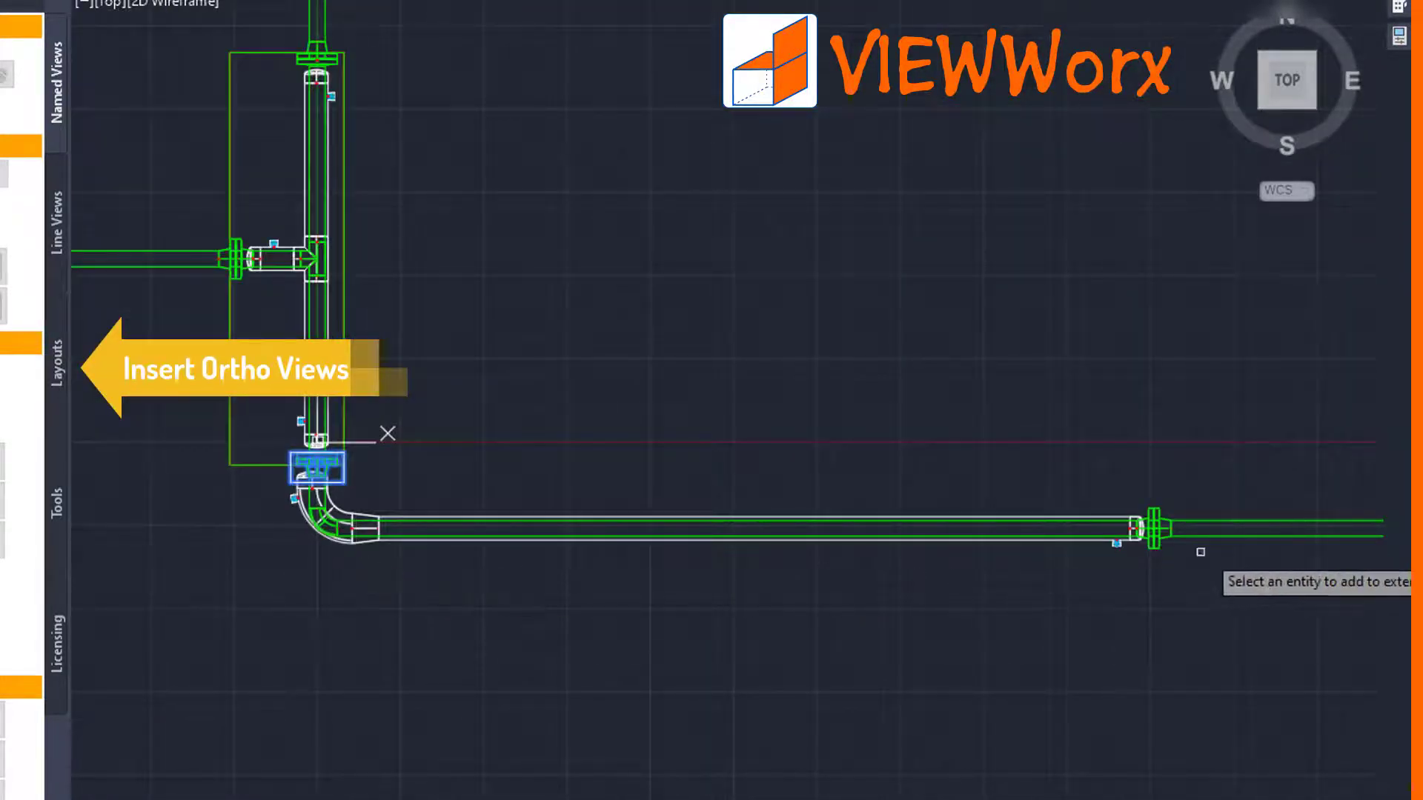
scroll(1186, 560, up, 6)
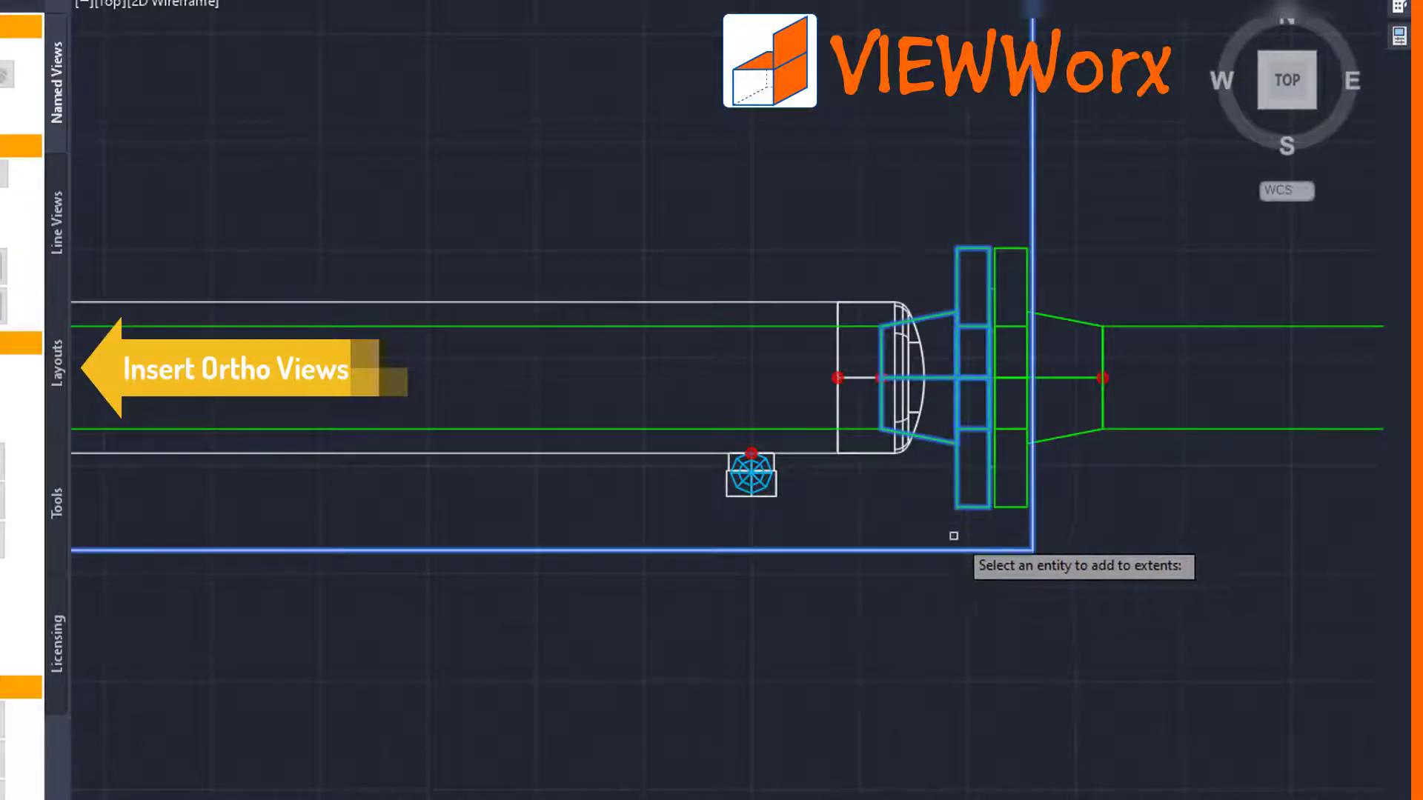
scroll(946, 667, down, 5)
middle_drag(429, 766, 612, 742)
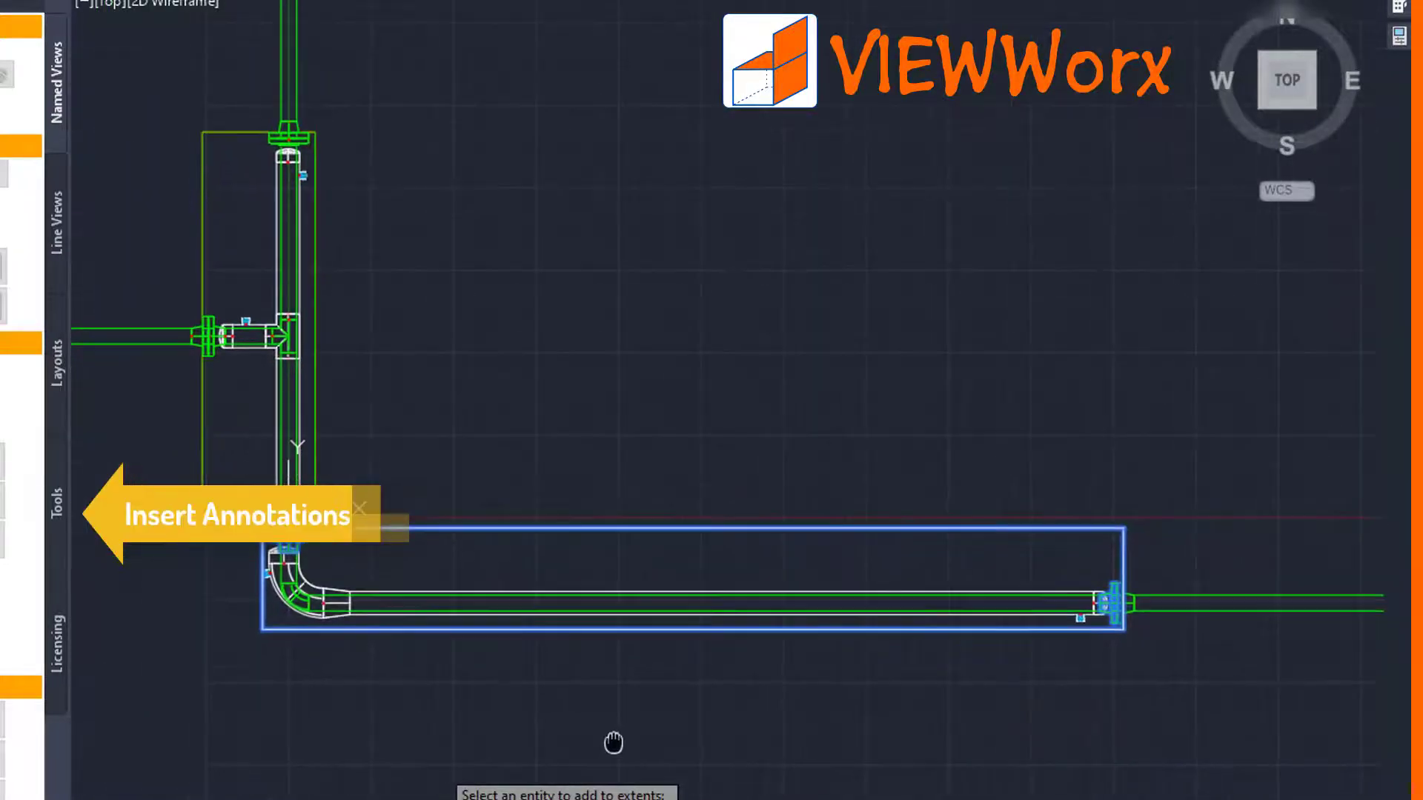
scroll(242, 591, up, 6)
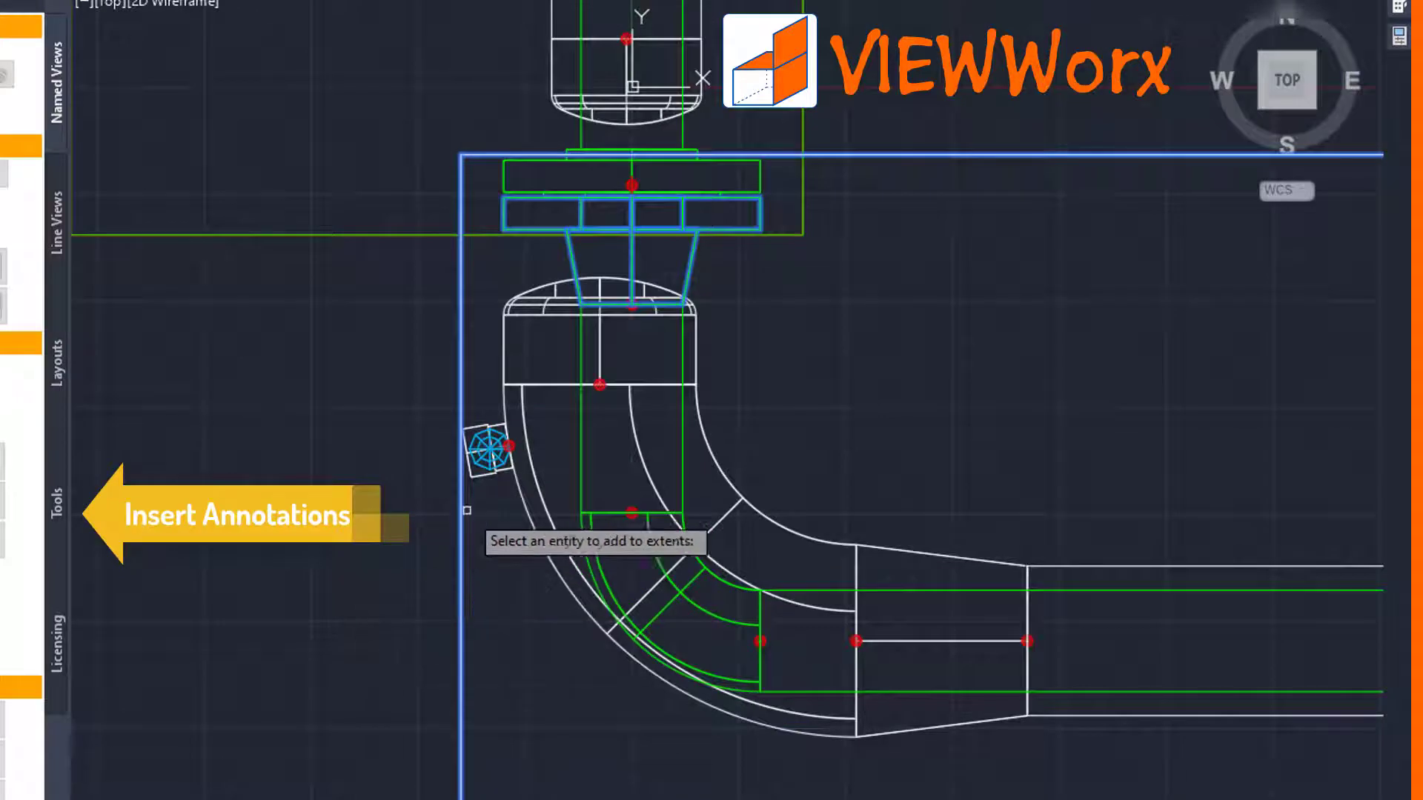
scroll(272, 746, down, 5)
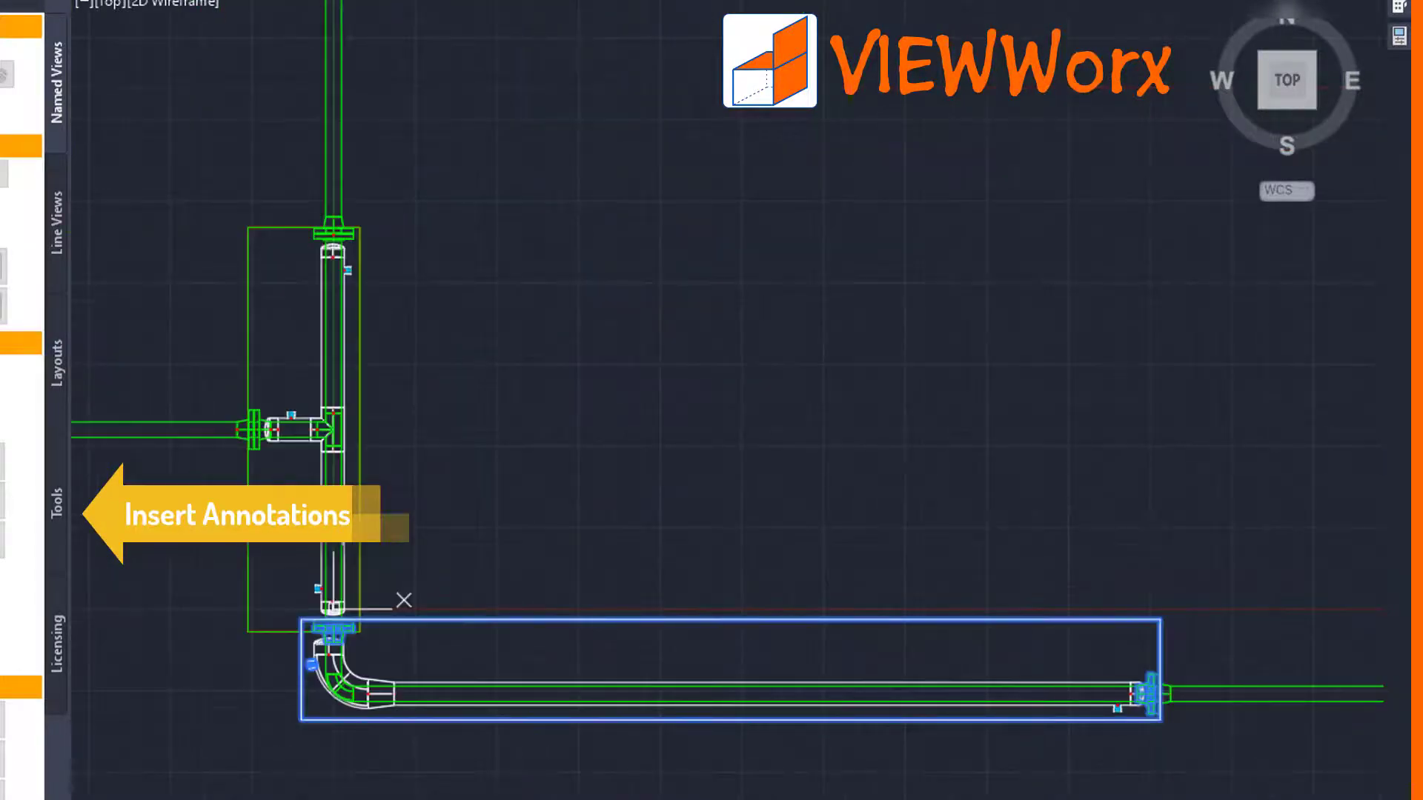
scroll(301, 414, down, 2)
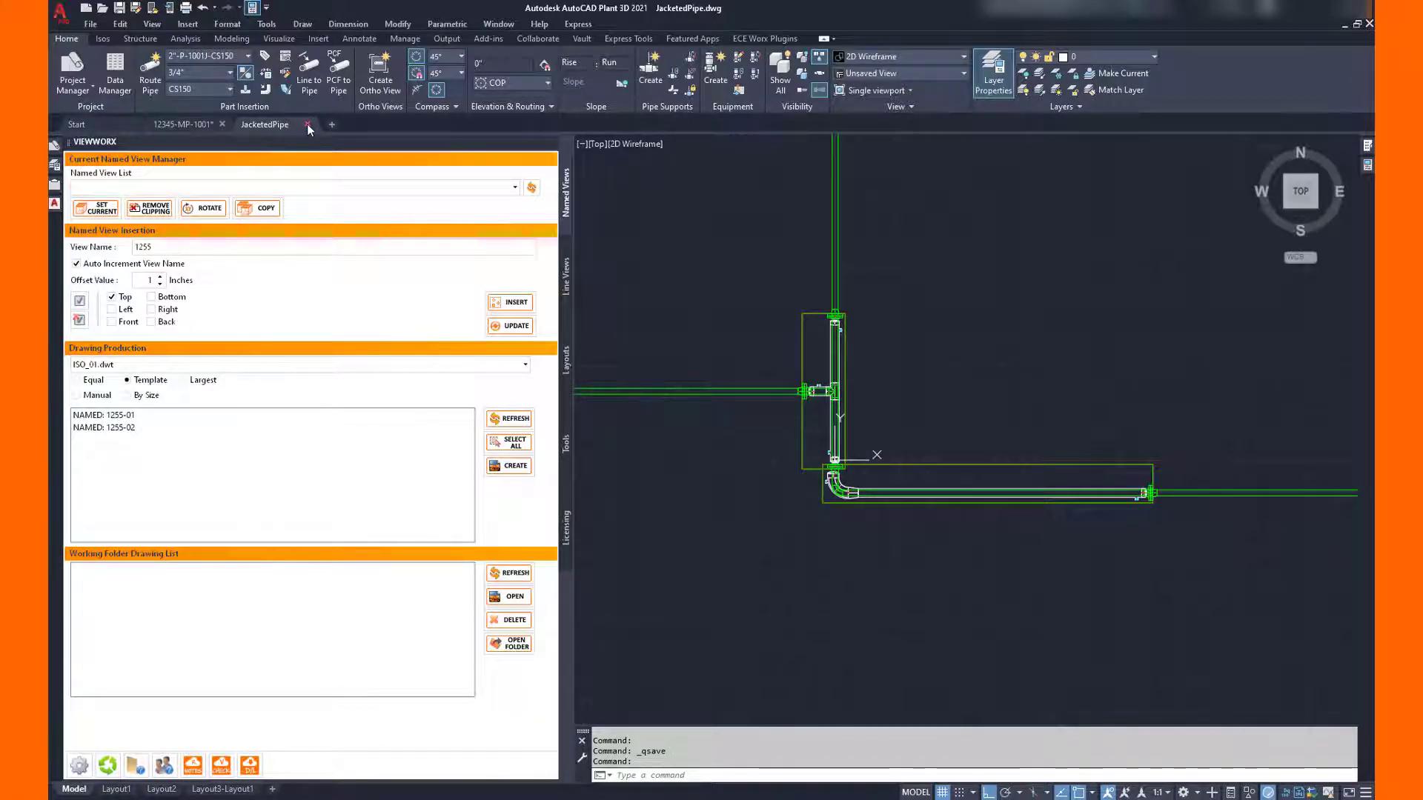
Step: Close the JacketedPipe drawing and select its 1255-01-Top view in the ViewWorx layouts for placement on the ortho sheet
click(307, 125)
mouse_move(191, 123)
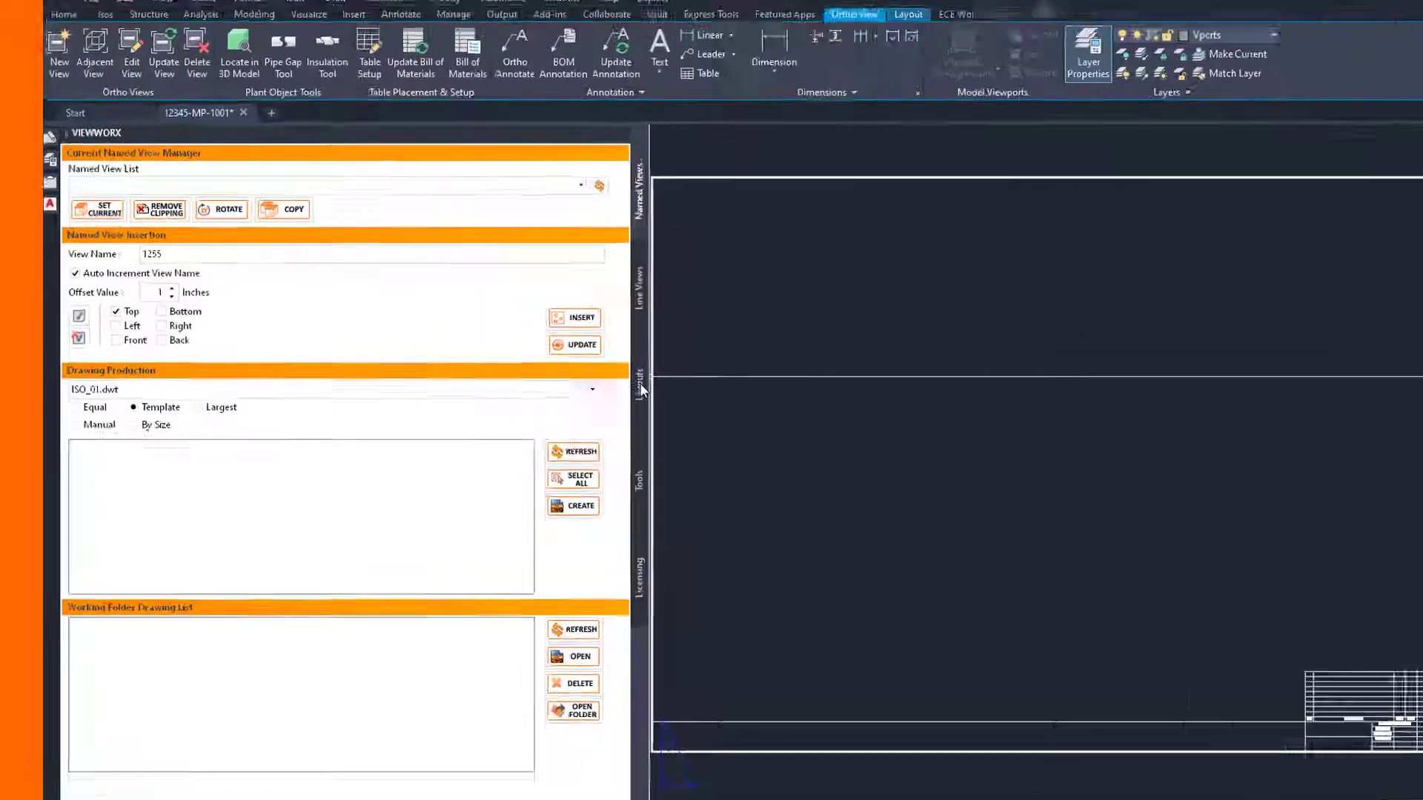
click(567, 359)
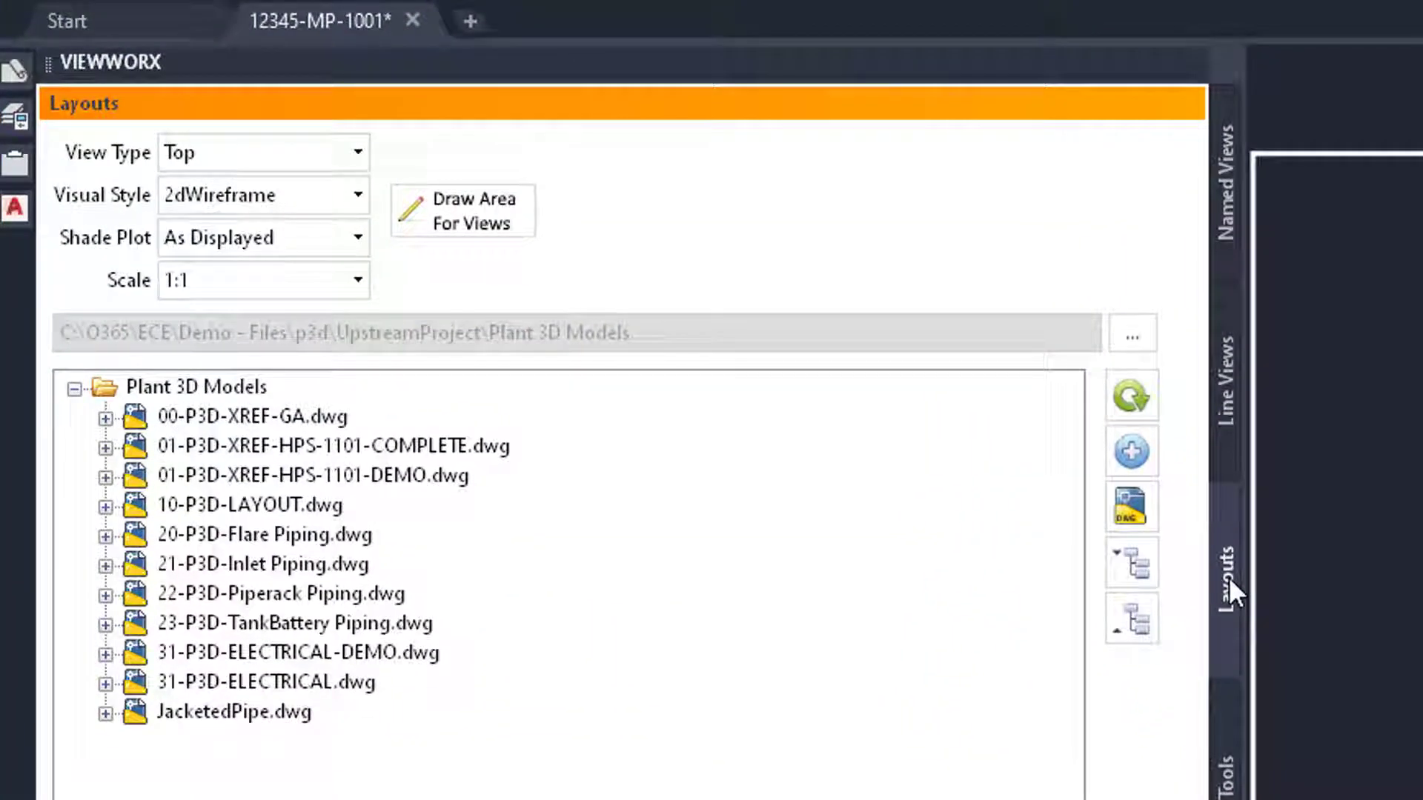
click(108, 713)
click(185, 738)
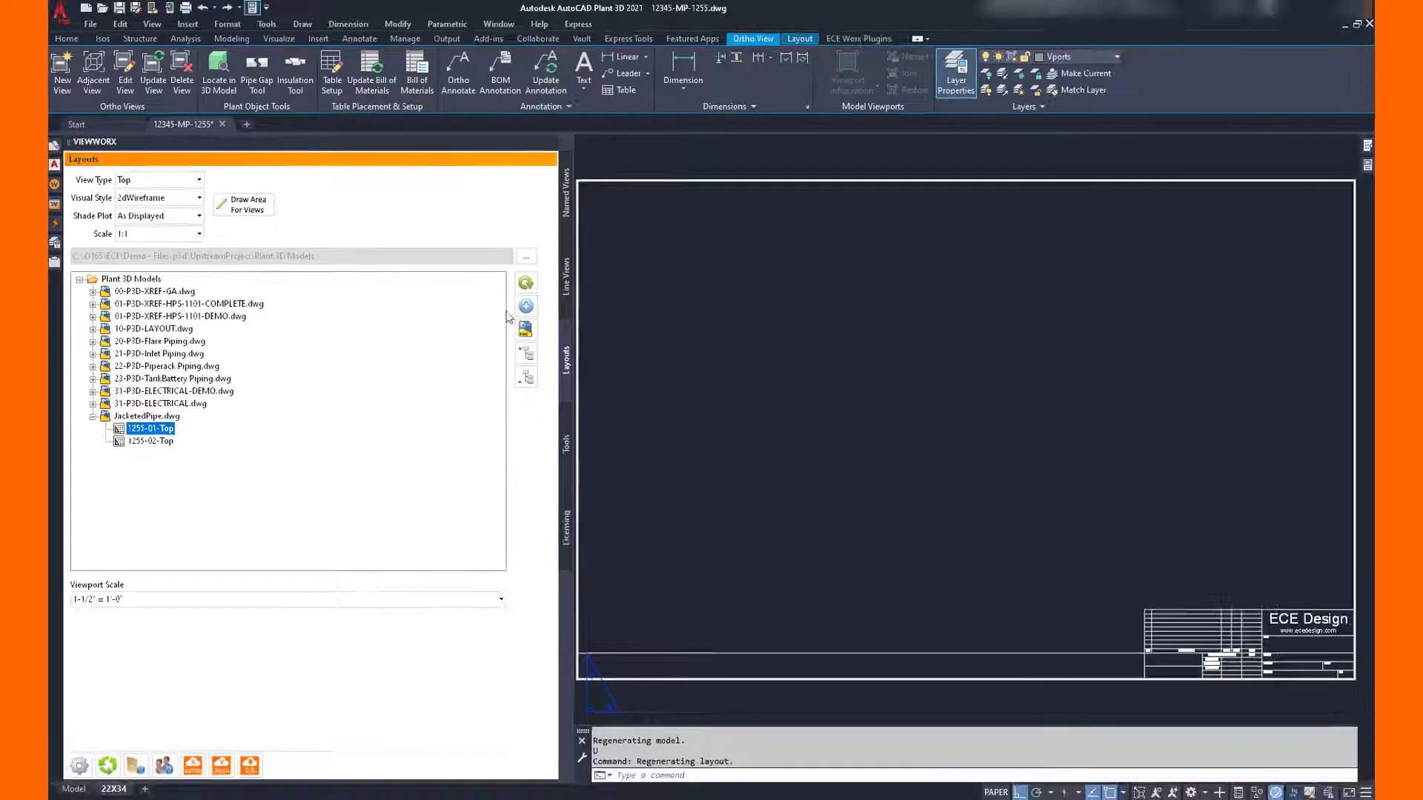
Step: Place the 1255-01-Top viewport on the sheet at 1-1/2" = 1'-0" and the 1255-02-Top viewport below it
click(526, 306)
click(685, 413)
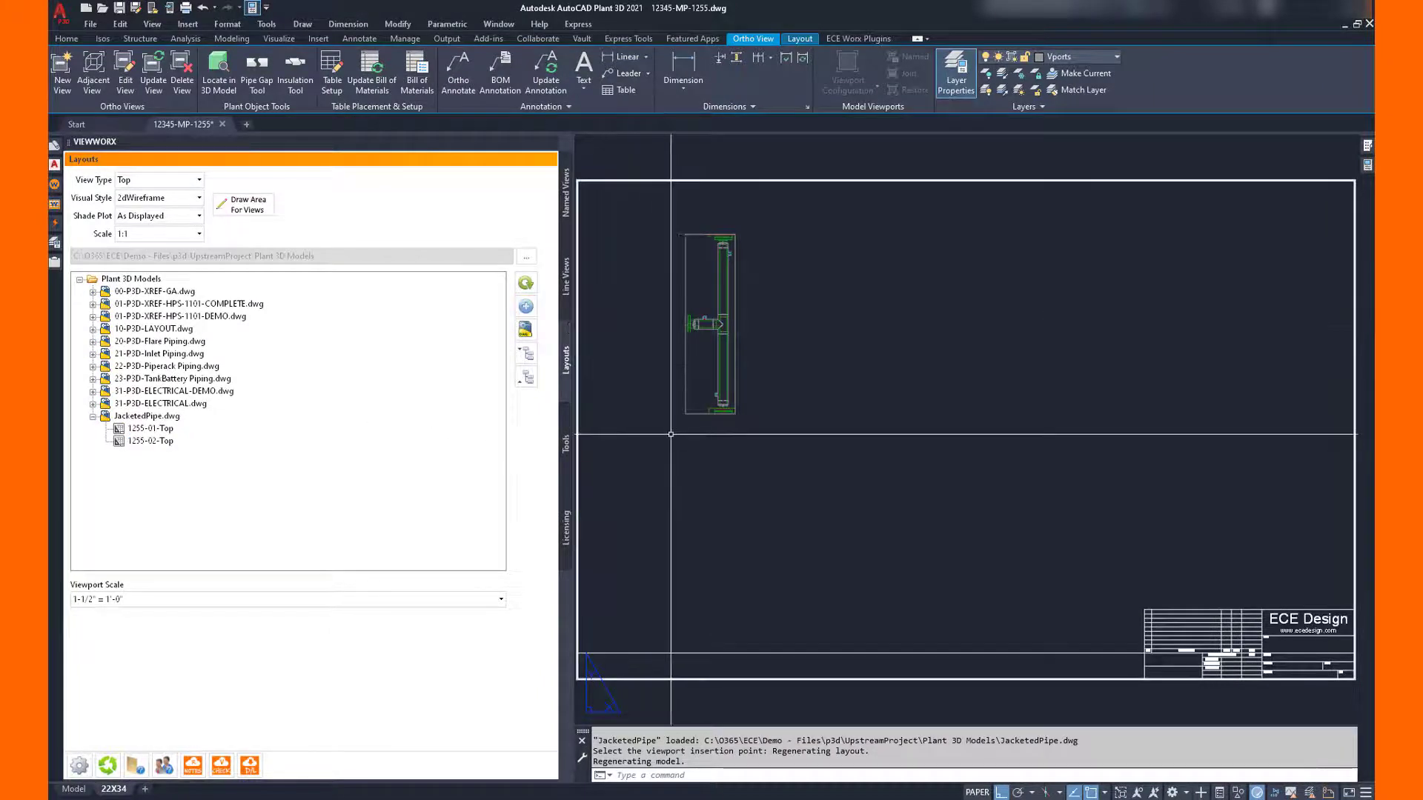
click(527, 307)
click(689, 478)
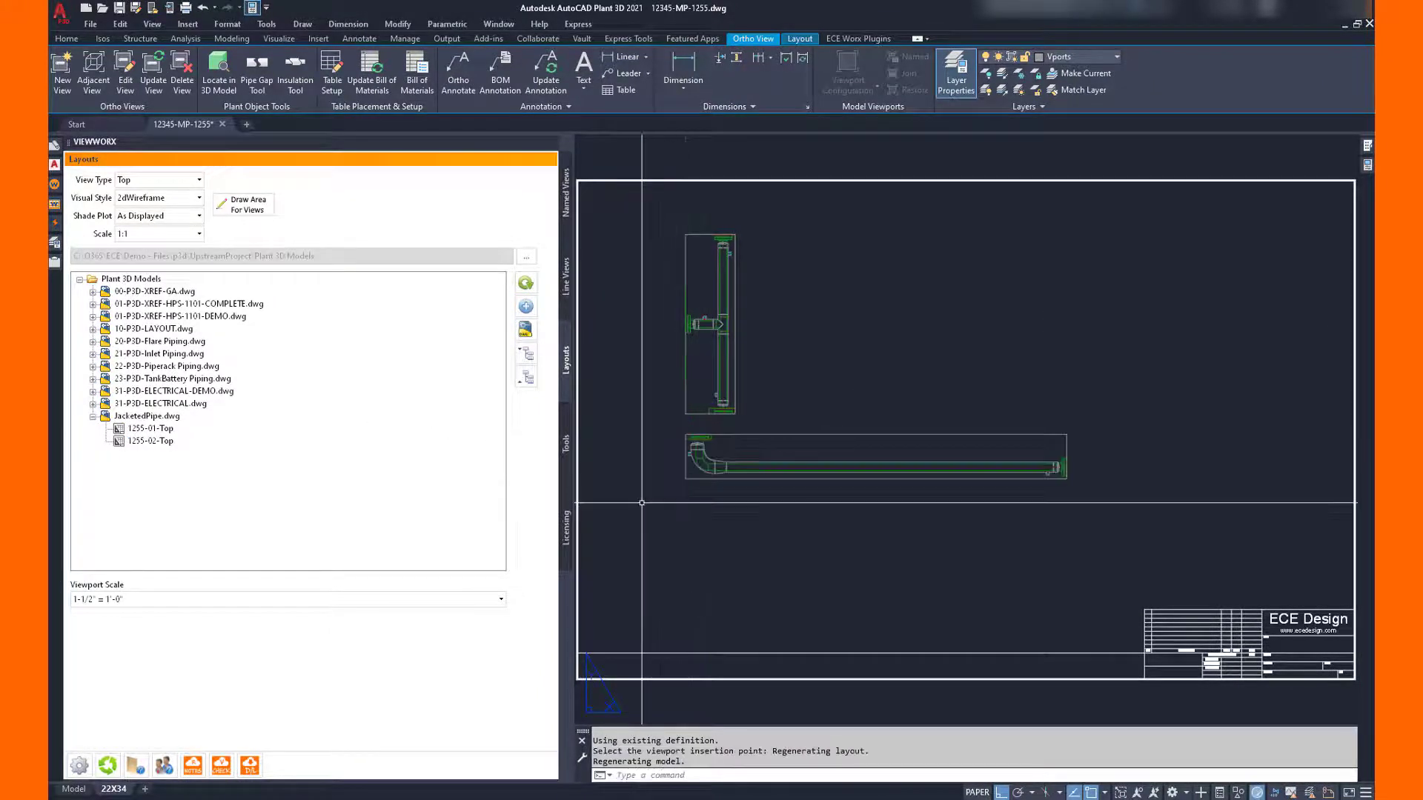
Step: Move the lower viewport horizontally so its elbow's vertical leg lines up with the tee section above
text(m)
key(Return)
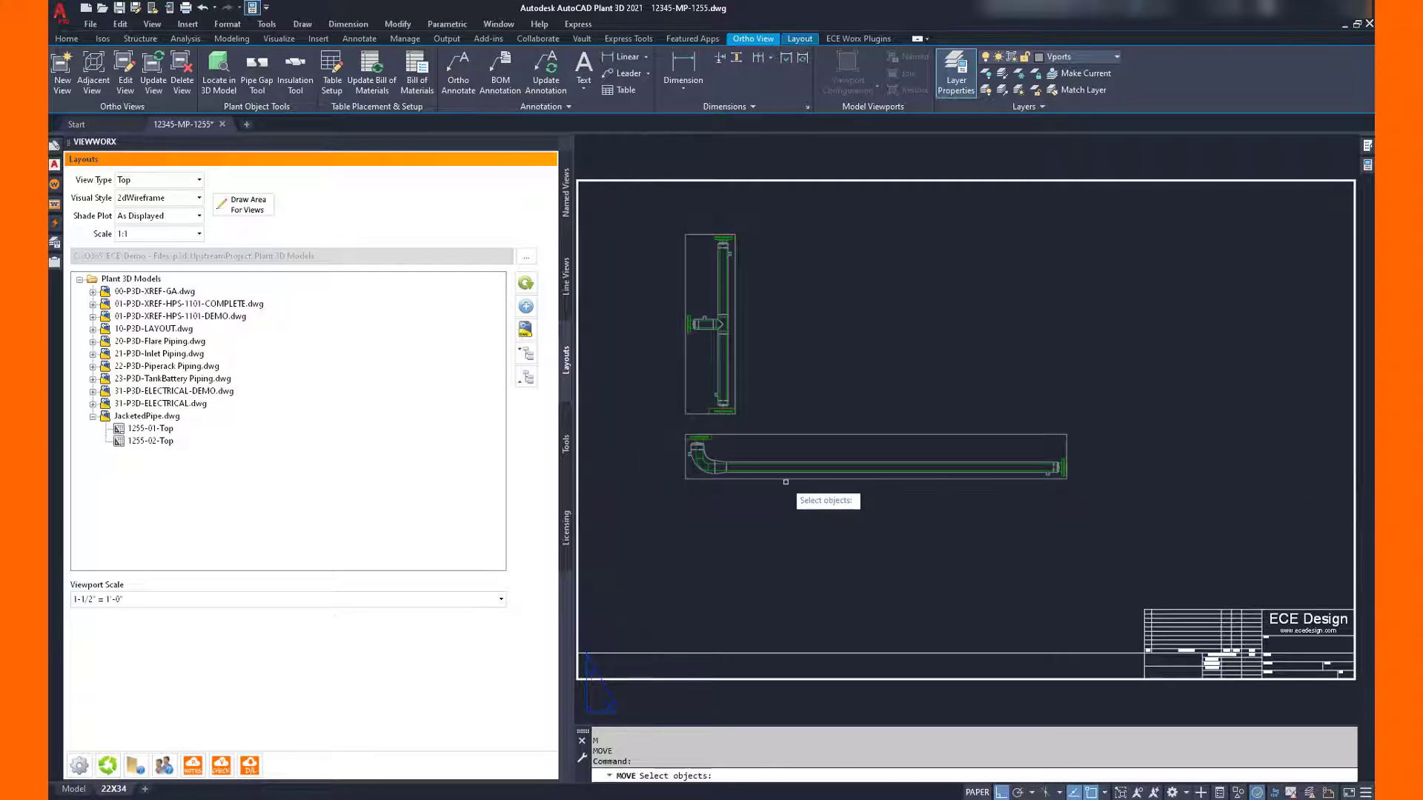
click(785, 480)
key(Return)
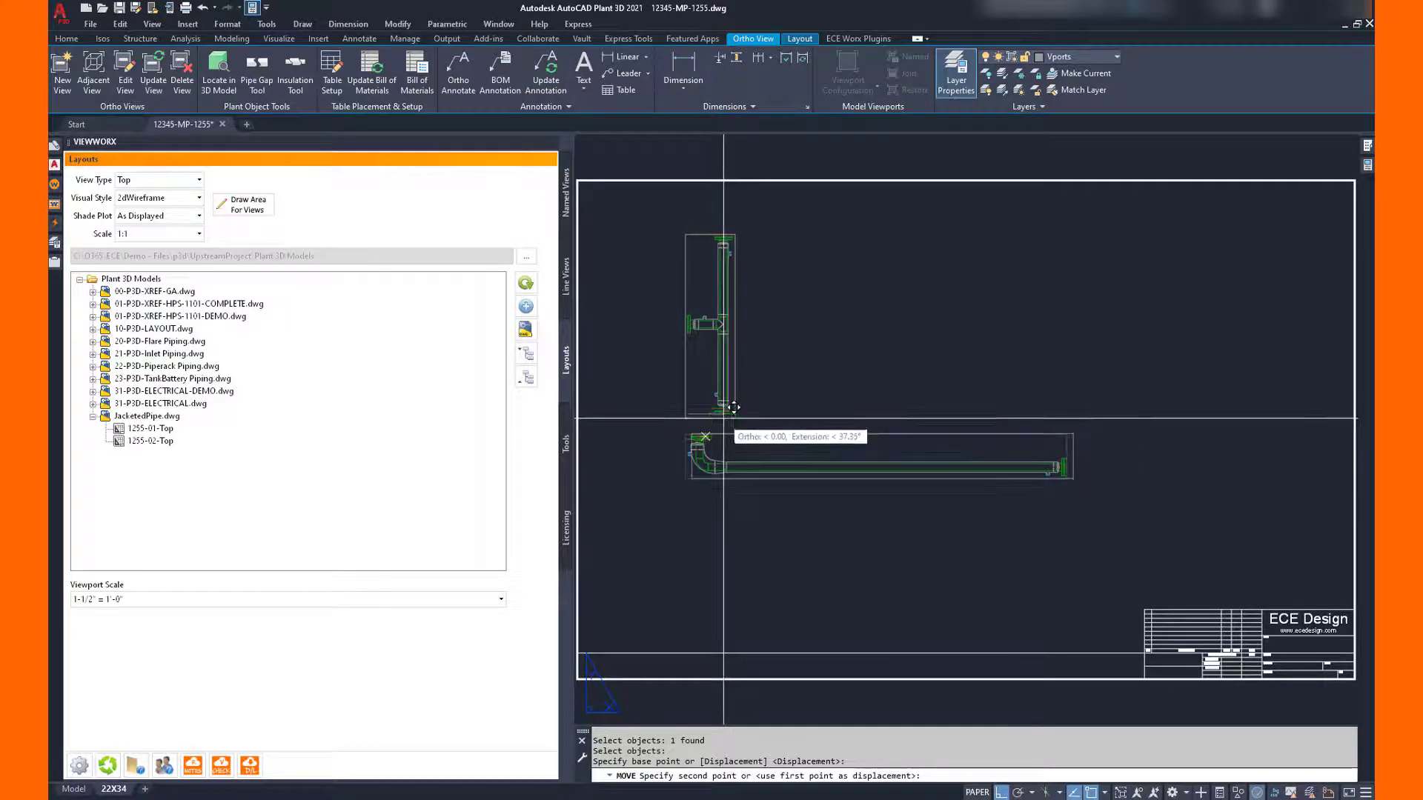
click(699, 437)
click(723, 437)
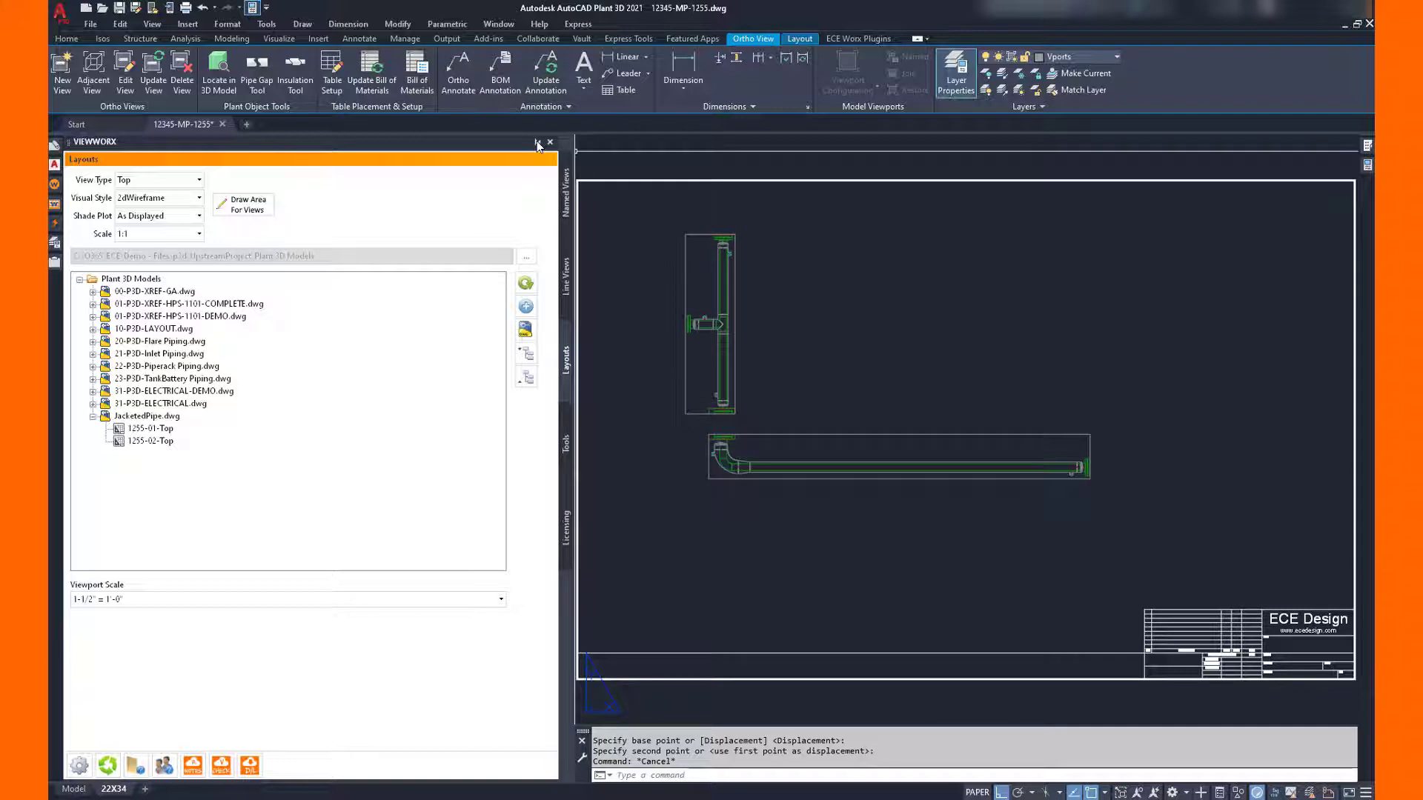
Step: Collapse the ViewWorx palette and dock the BubbleWorx palette with its BOM marking controls beside the sheet
click(536, 142)
mouse_move(56, 187)
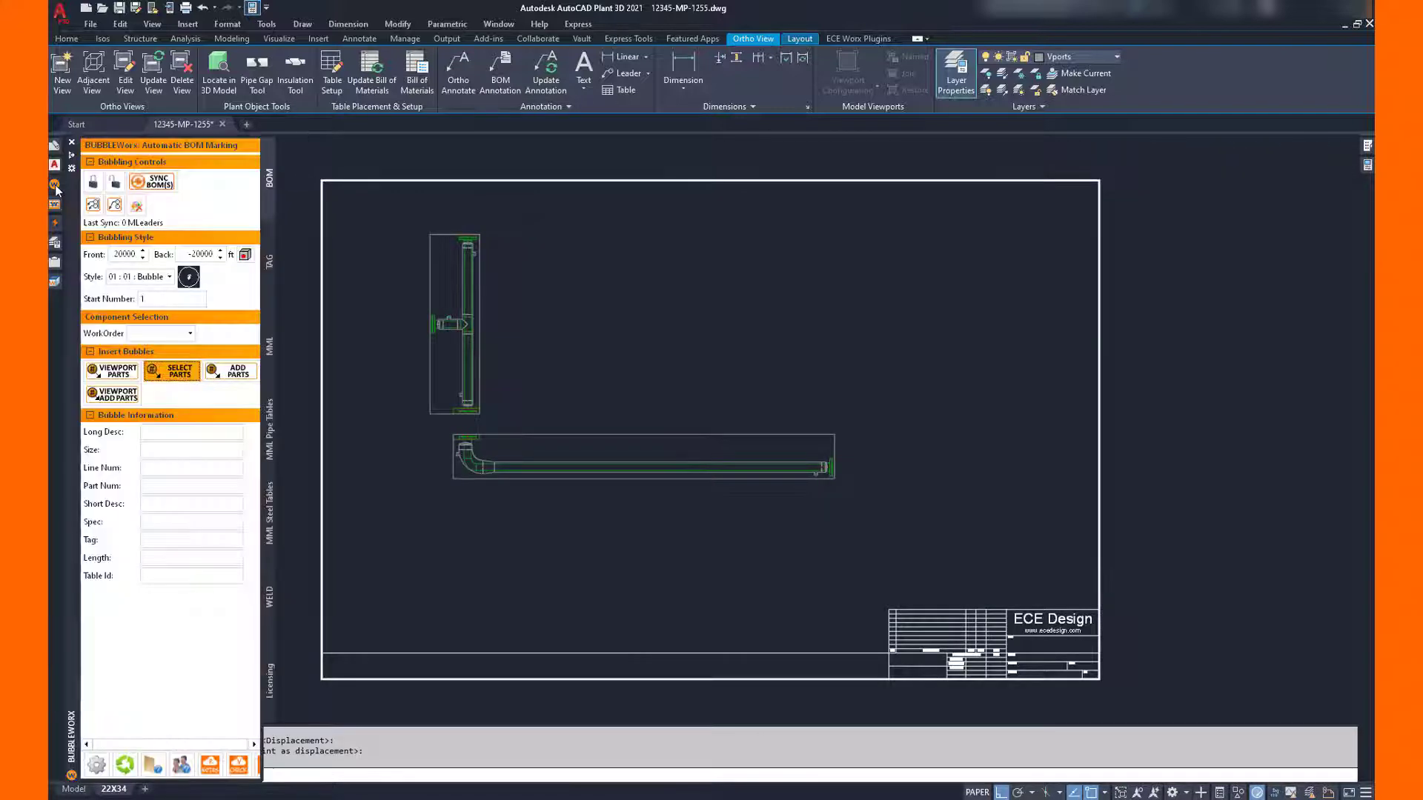
click(72, 155)
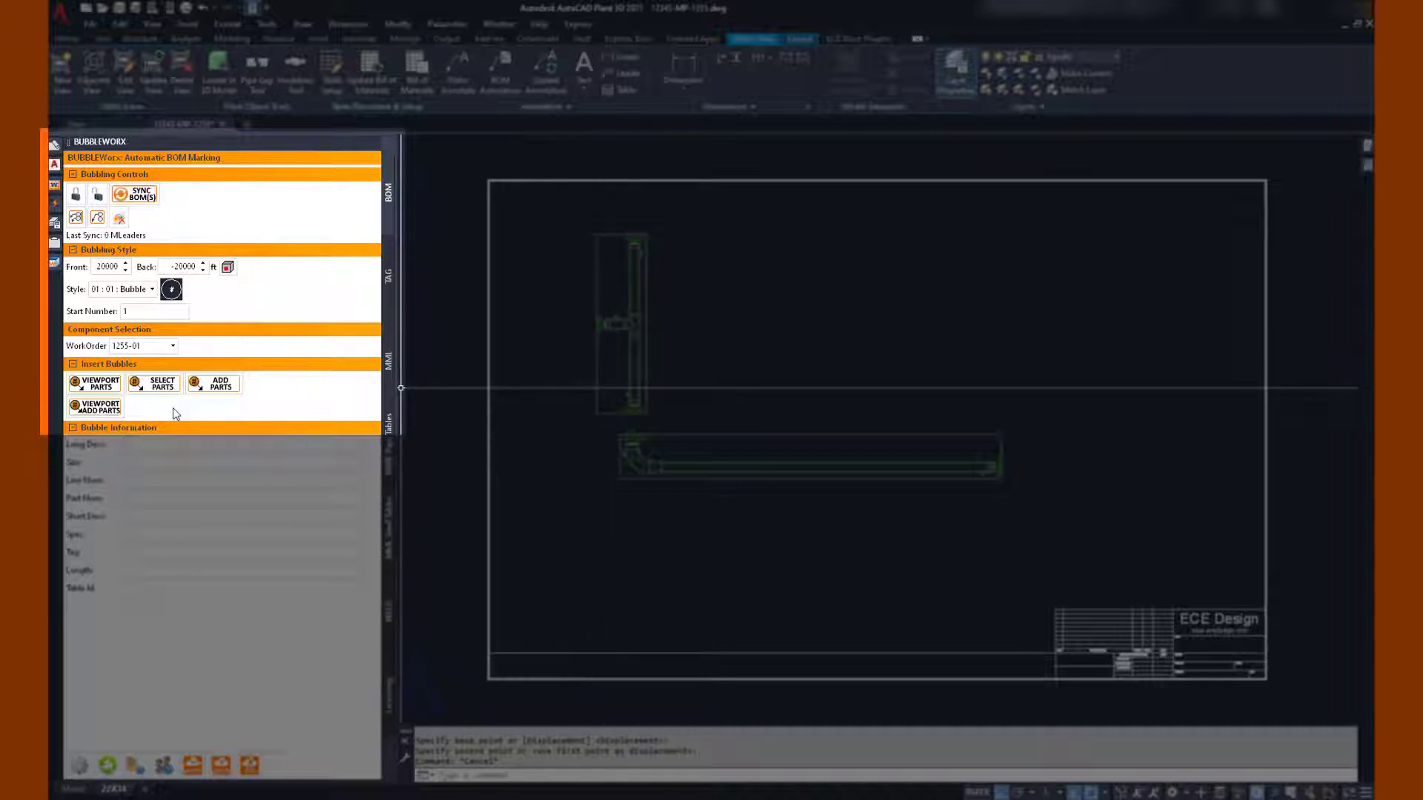
Step: Bubble the tee section viewport's parts for the first work order and place its bill of materials in the sheet's upper-right corner
click(111, 387)
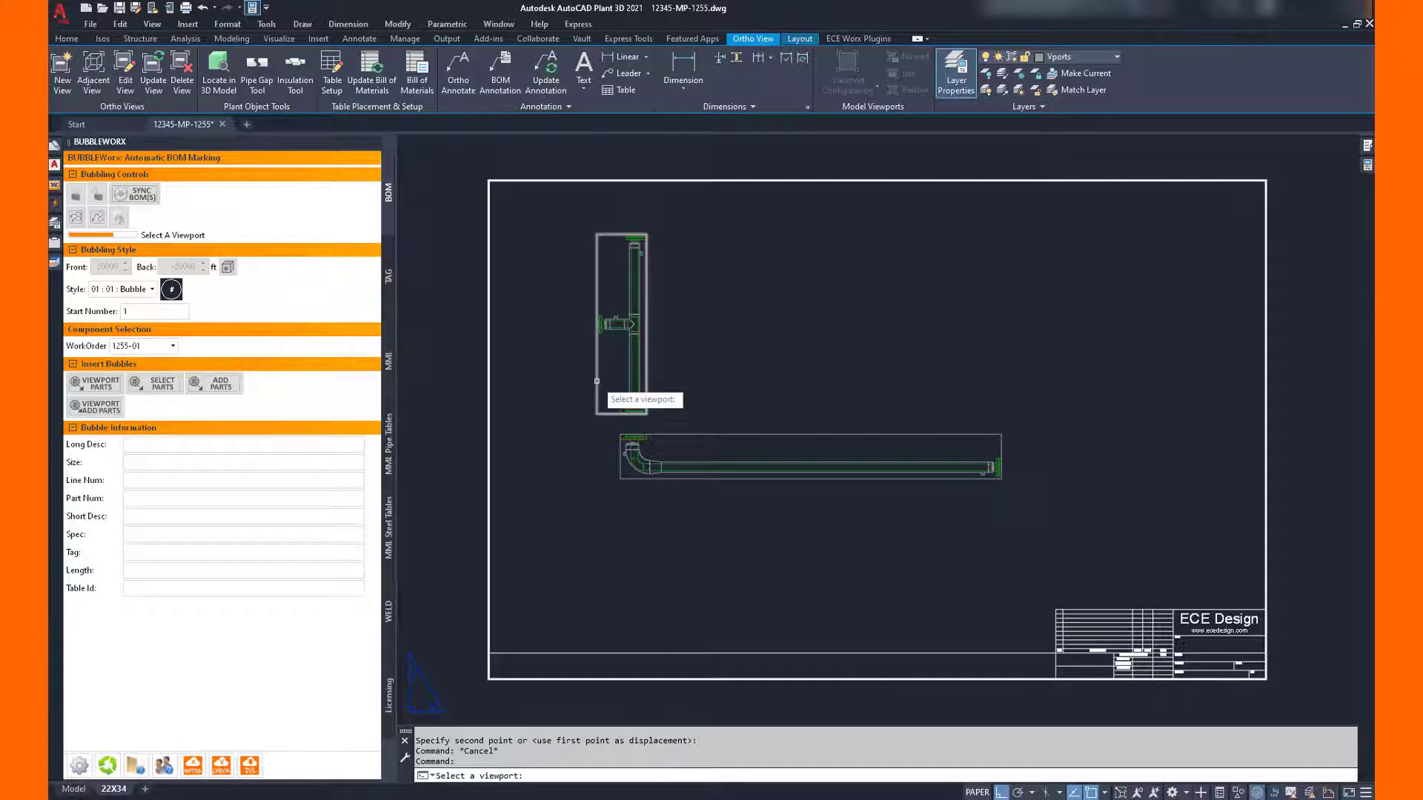
click(599, 384)
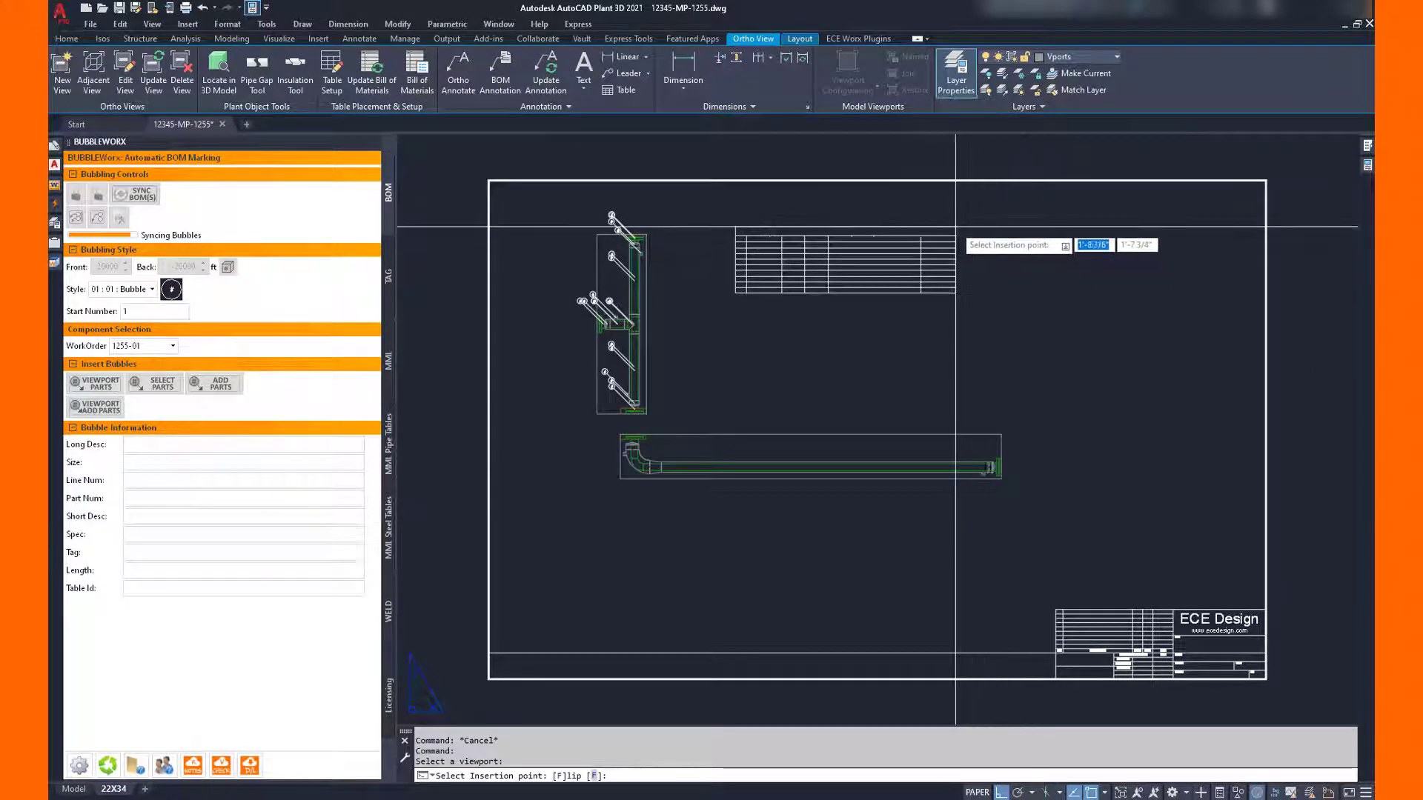
click(1265, 182)
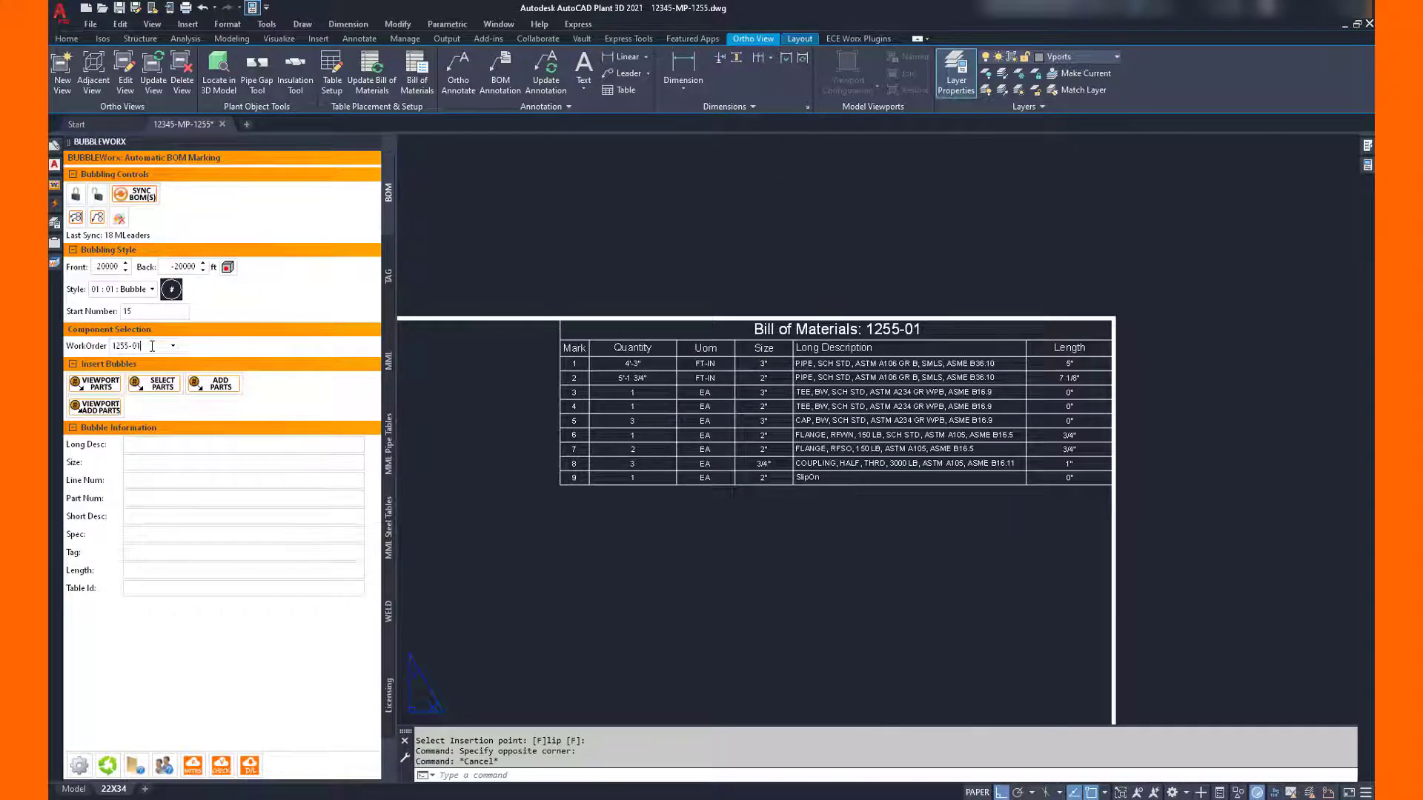
Step: Bubble the elbow section viewport's parts for the second work order from number 15 and place its bill of materials below the first table
click(102, 384)
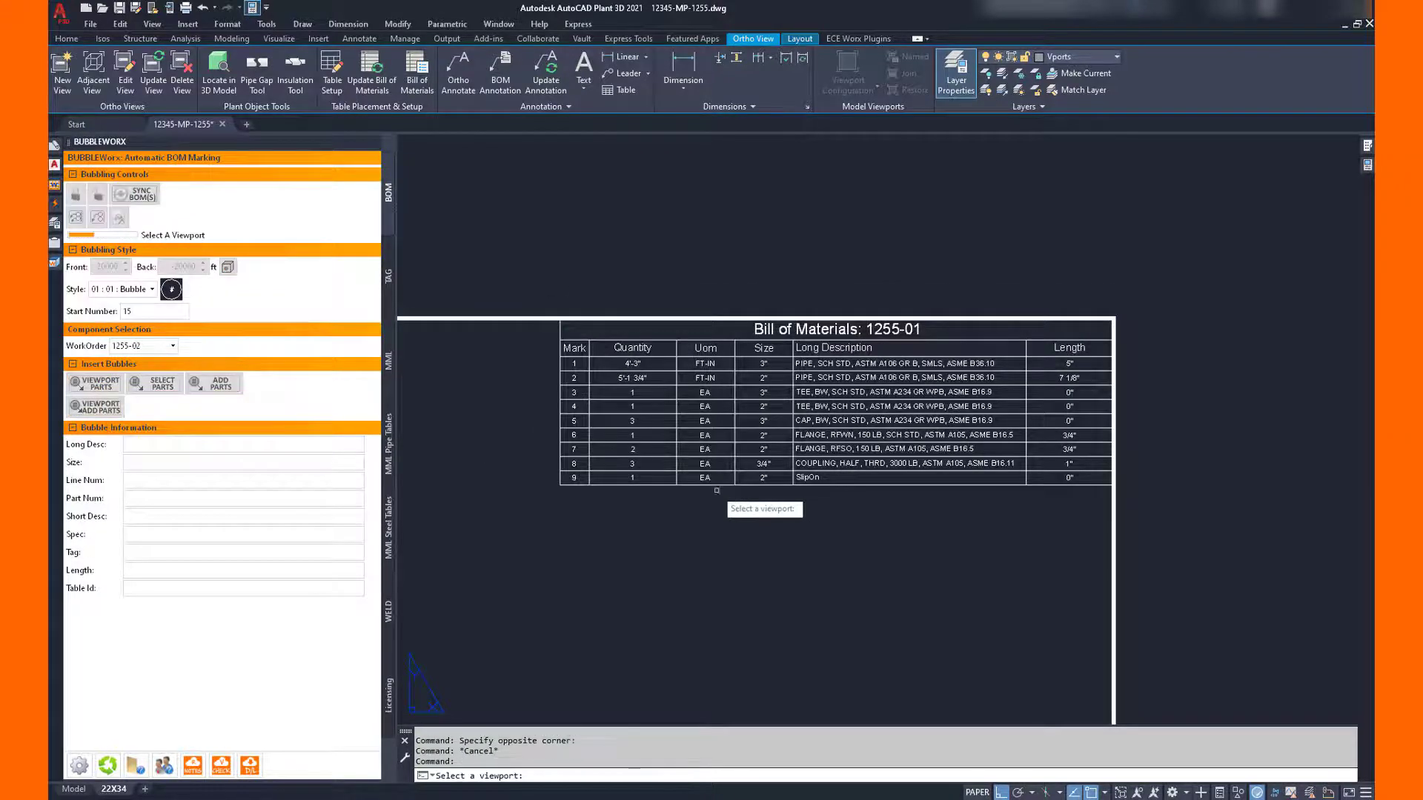
click(667, 593)
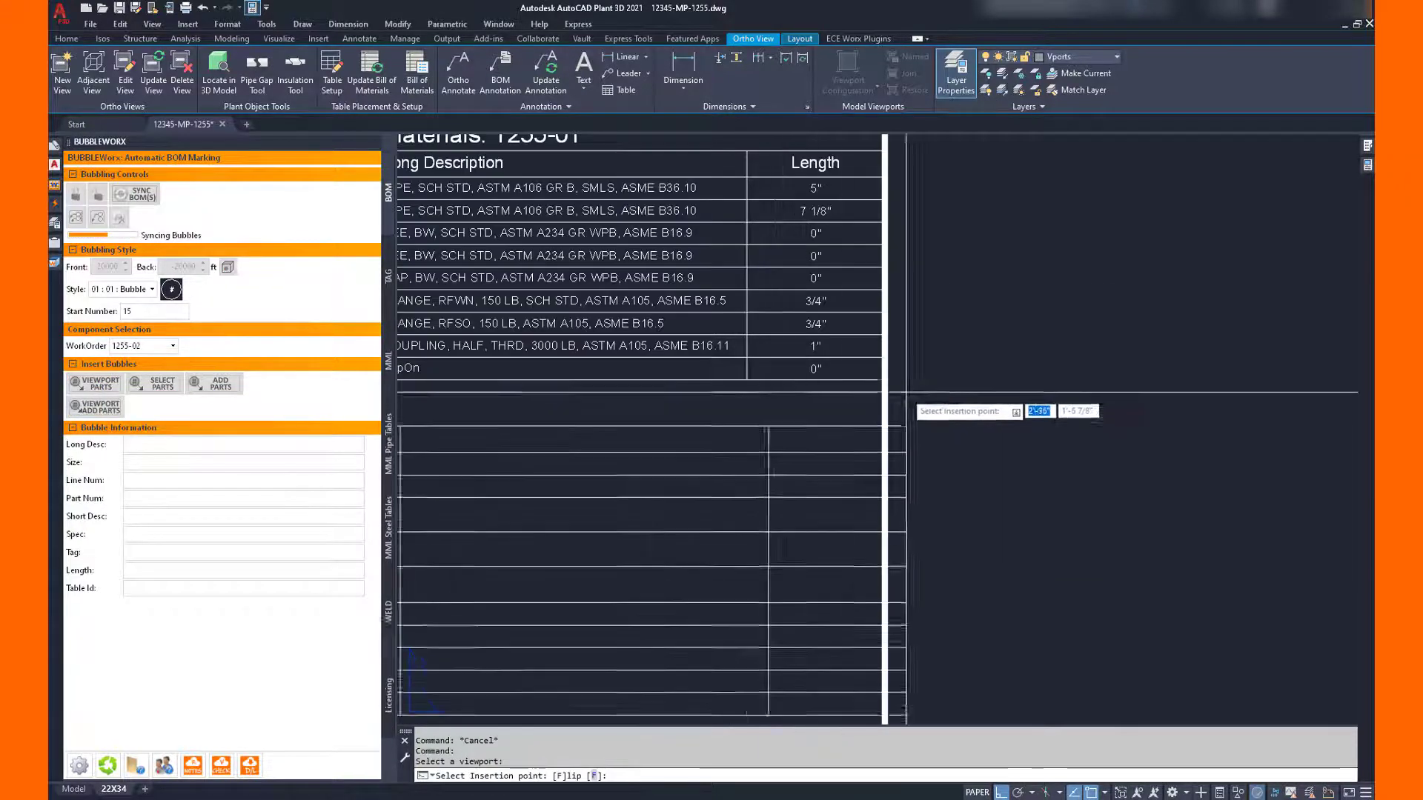
click(850, 523)
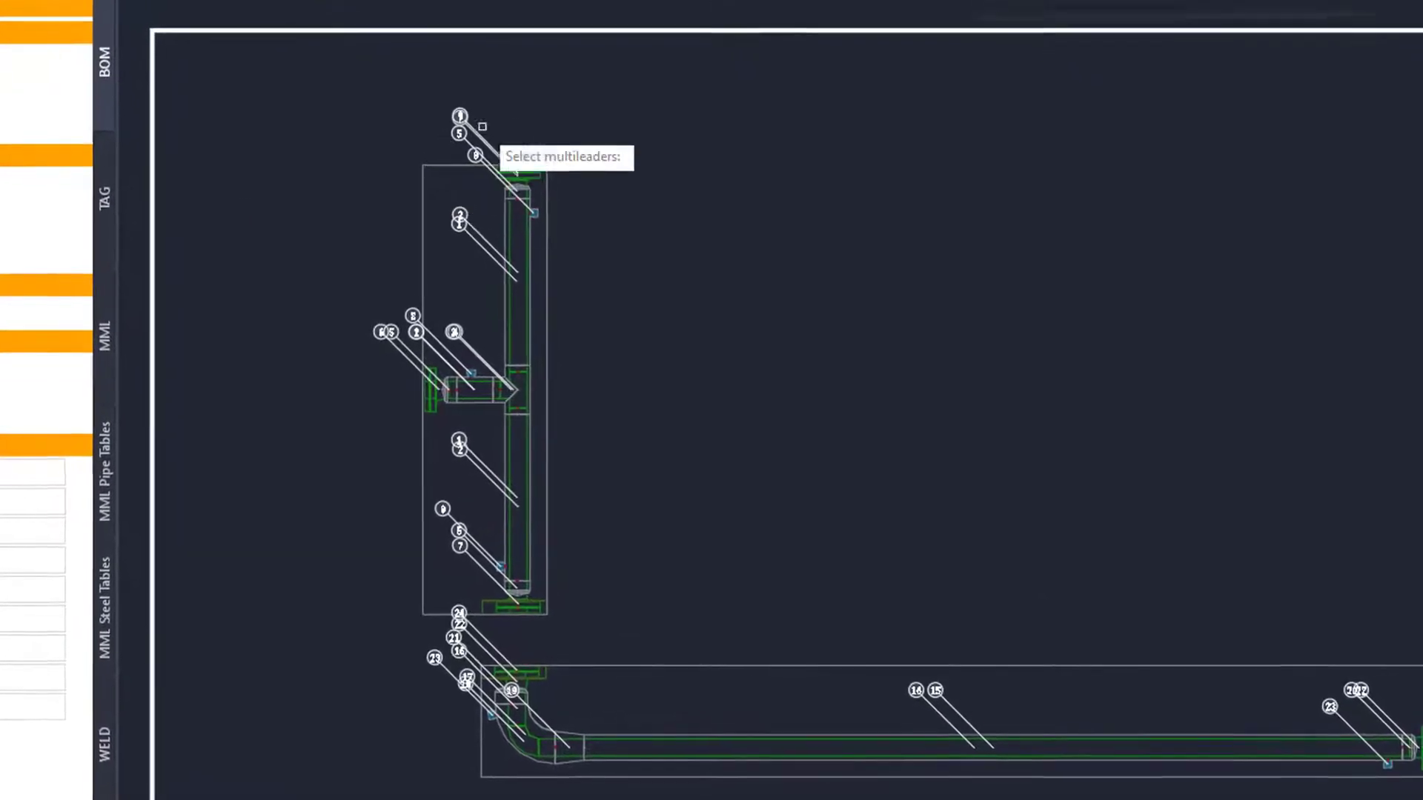
Step: Distribute the BOM bubbles of the tee section's upper leg evenly in a vertical column beside the pipe
click(463, 73)
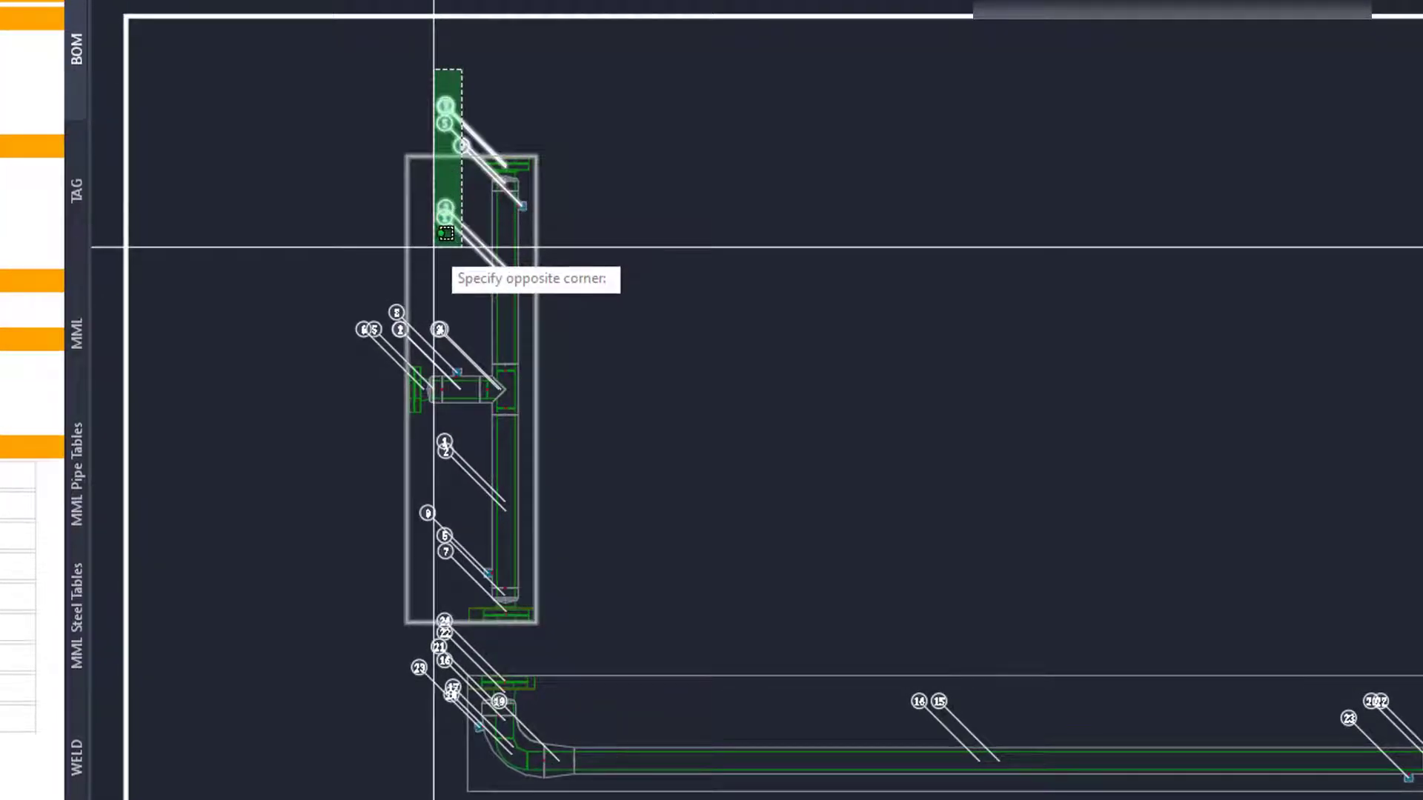
click(434, 247)
click(423, 127)
click(330, 177)
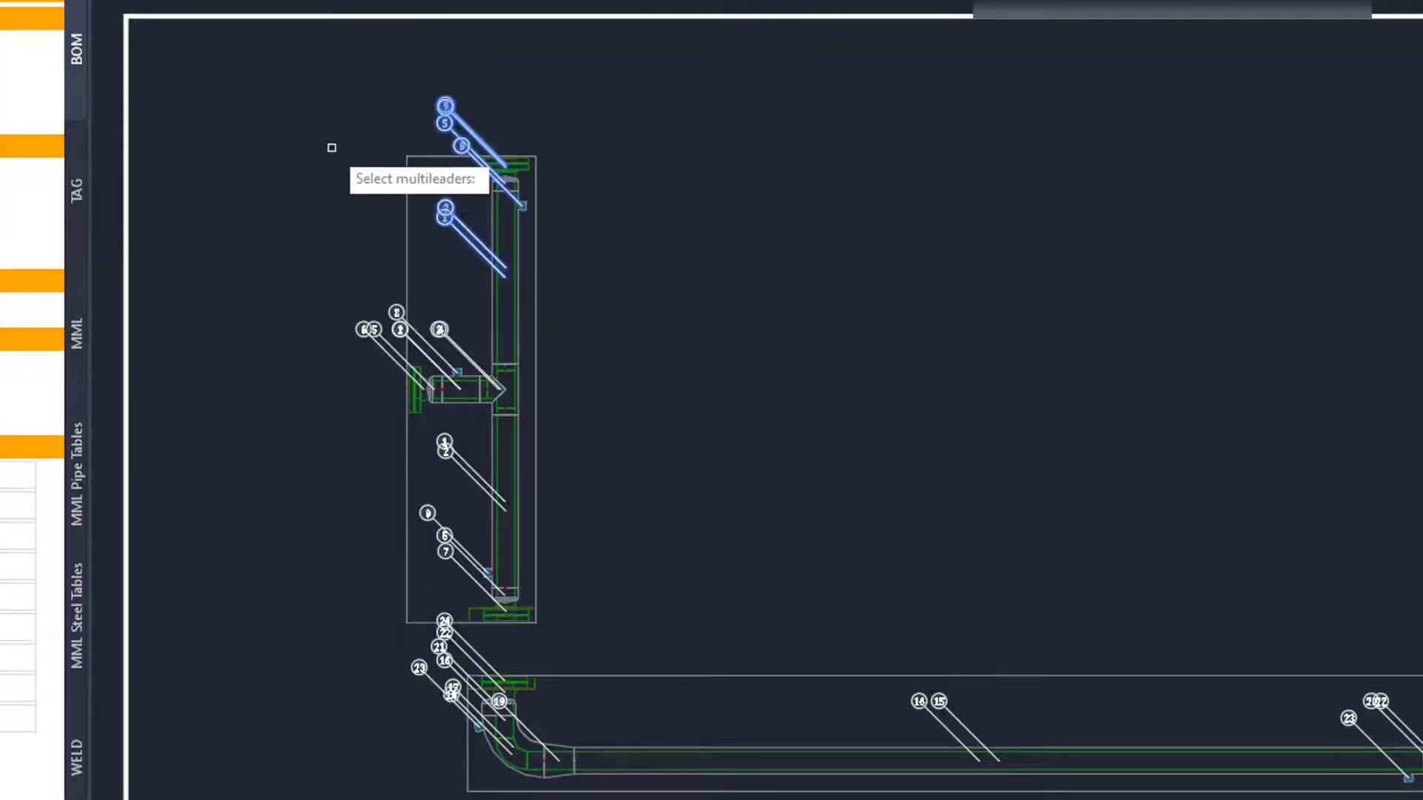
key(Return)
text(o)
key(Return)
text(d)
key(Return)
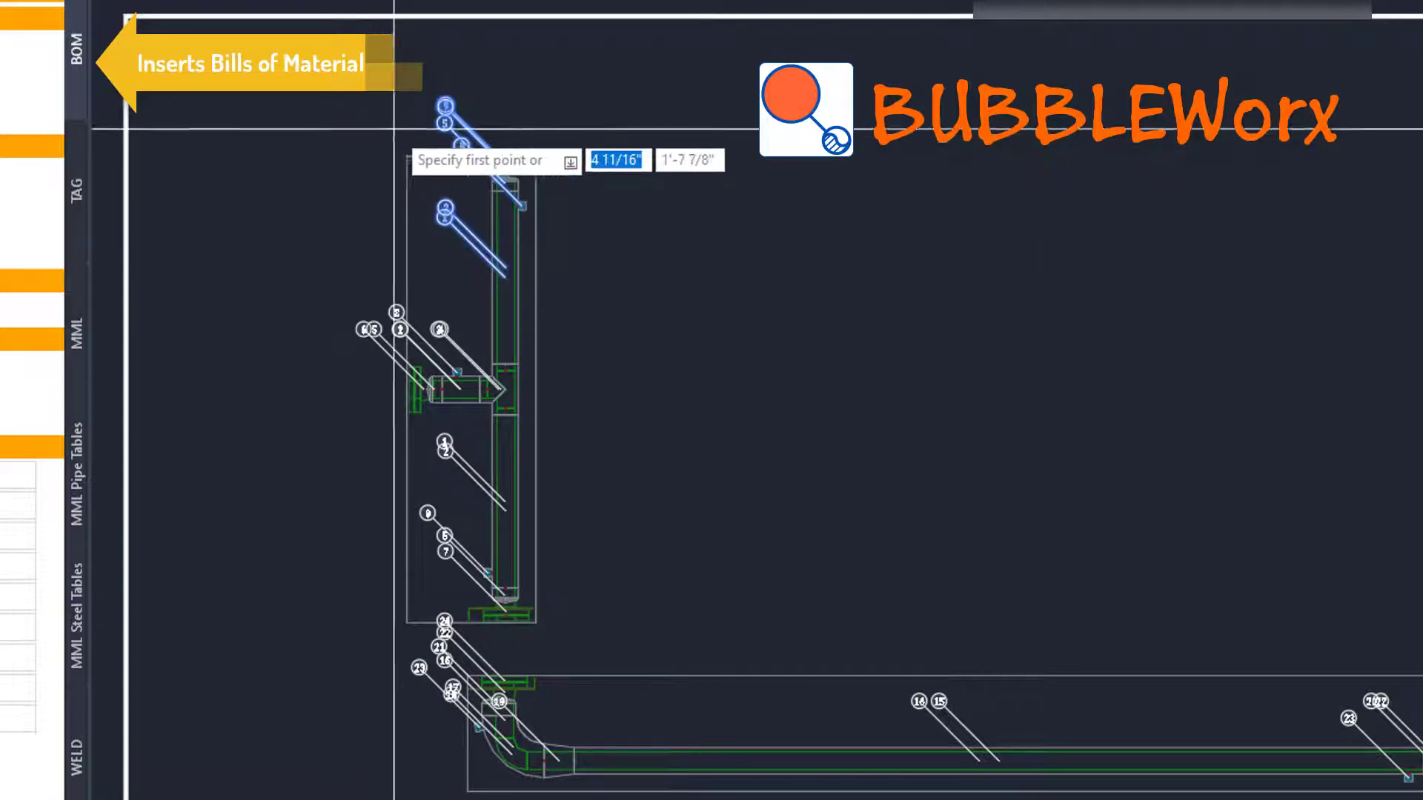
click(423, 100)
click(421, 240)
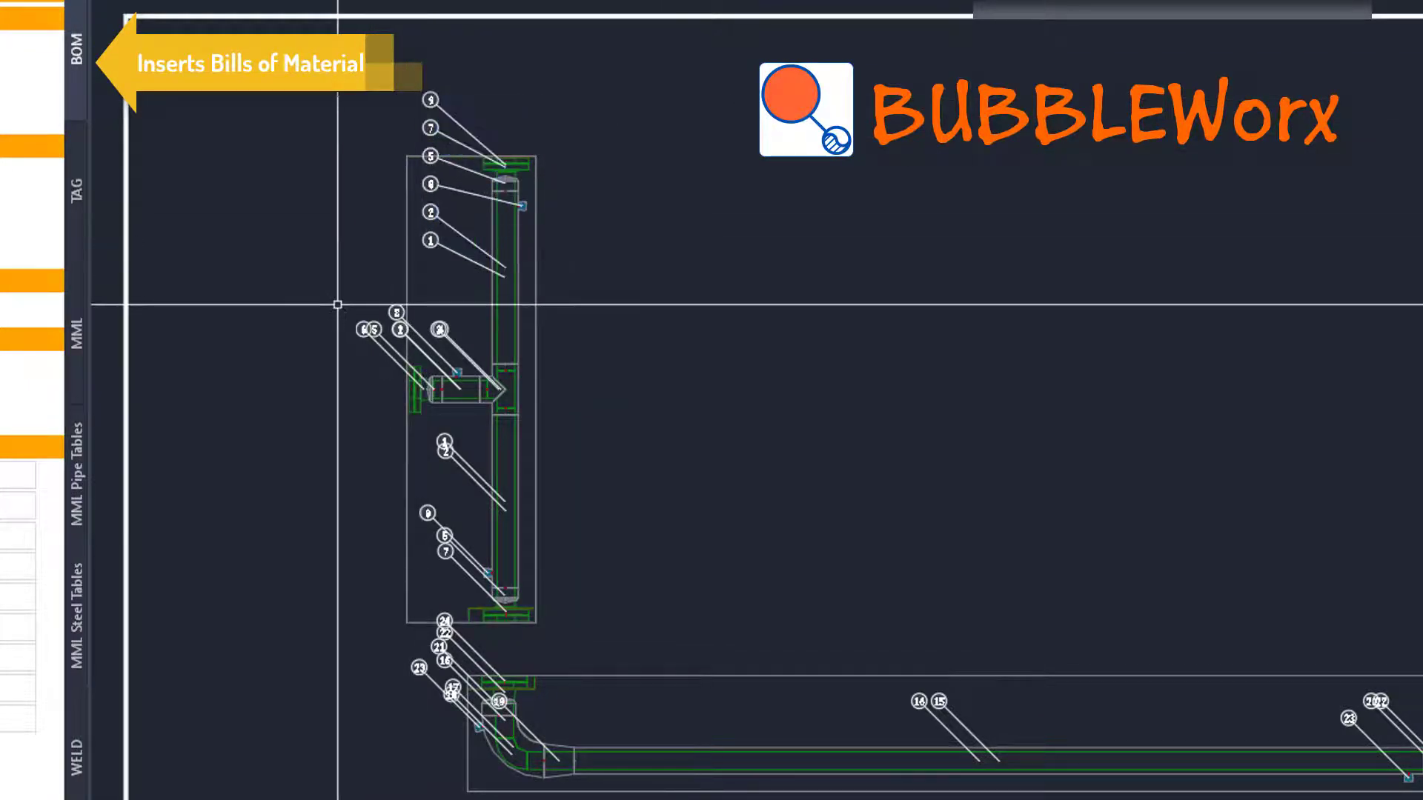
Step: Distribute the tee branch's BOM bubbles evenly in a horizontal row above the branch
key(Return)
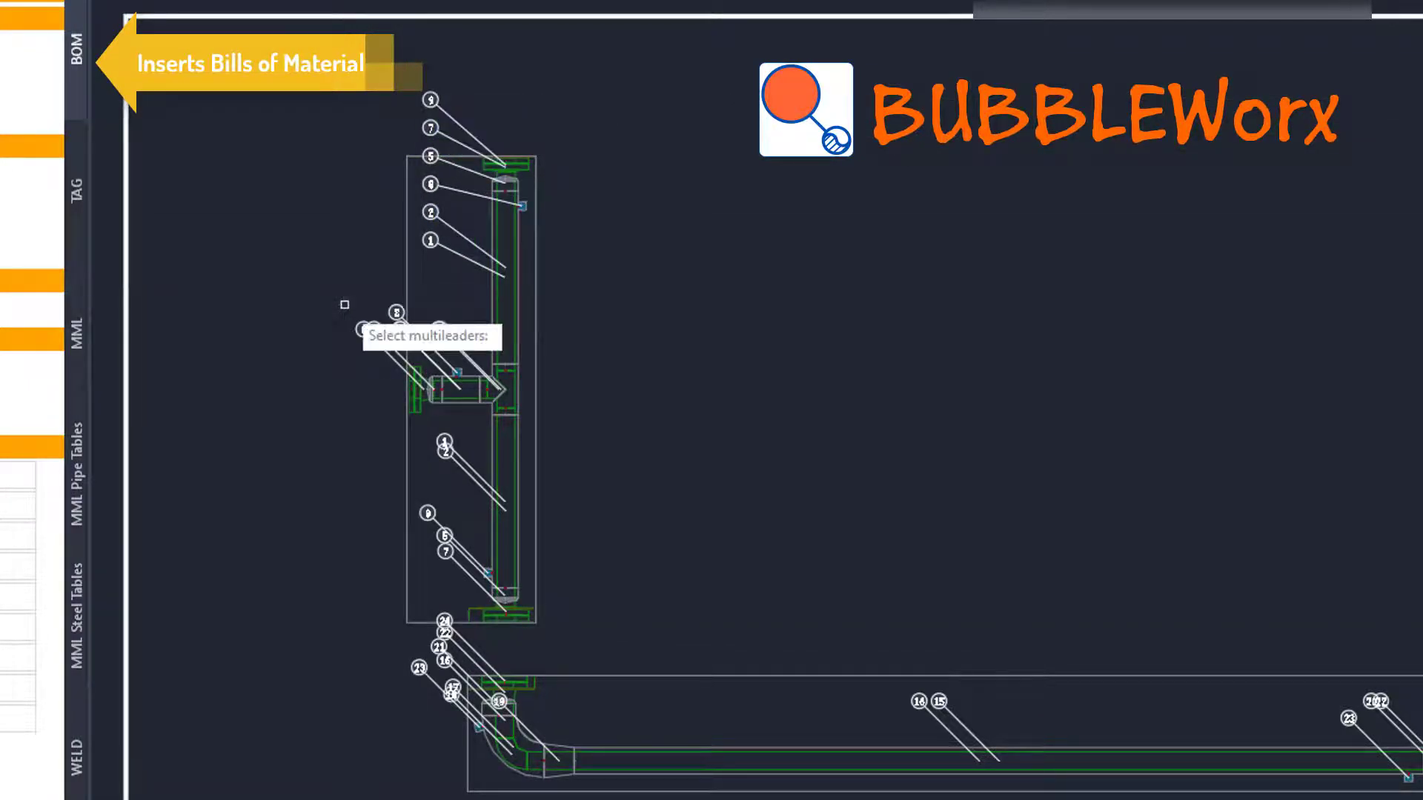
click(471, 293)
click(318, 343)
key(Return)
click(348, 348)
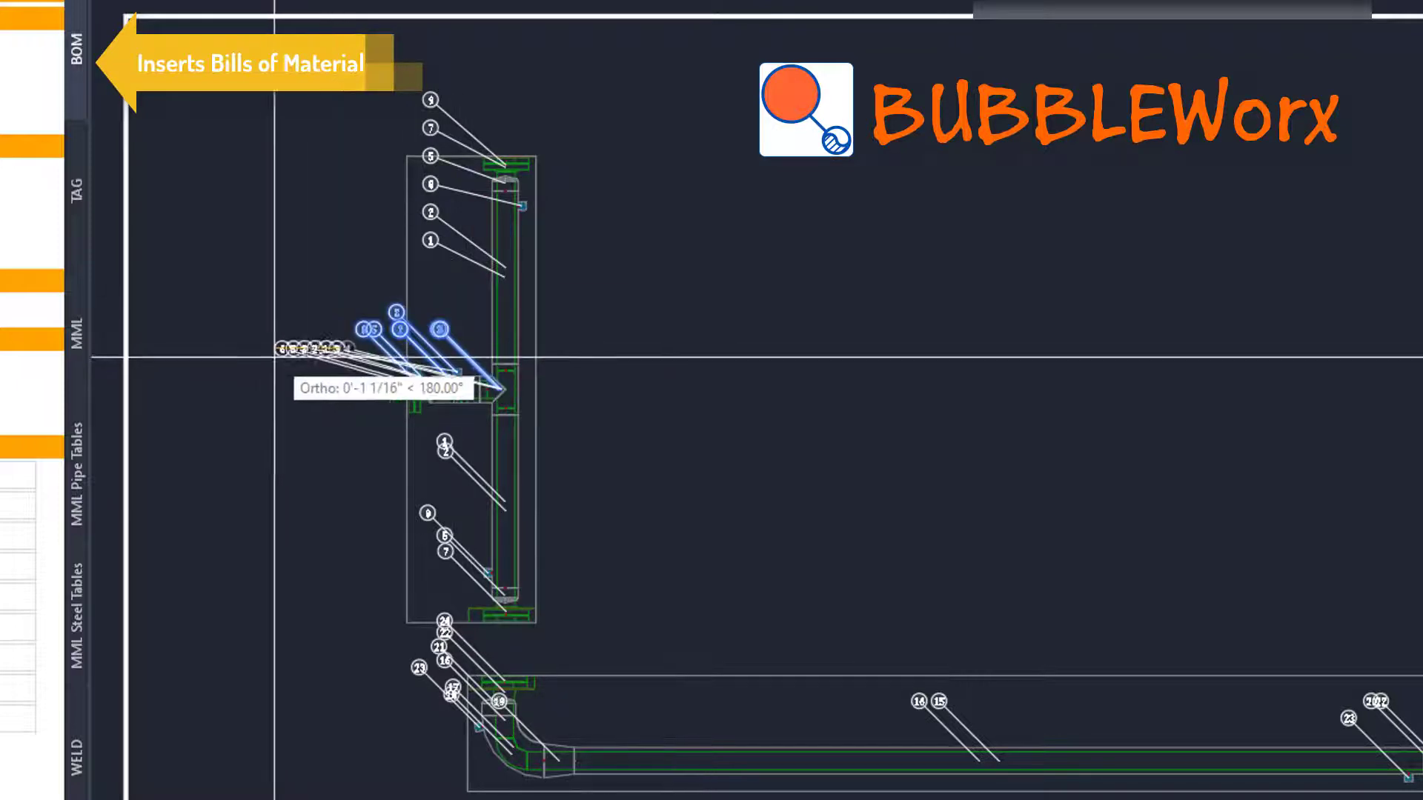
click(238, 365)
Step: Move the branch coupling's bubble 8 out of the row to a clear spot above the branch
scroll(296, 363, up, 5)
click(365, 376)
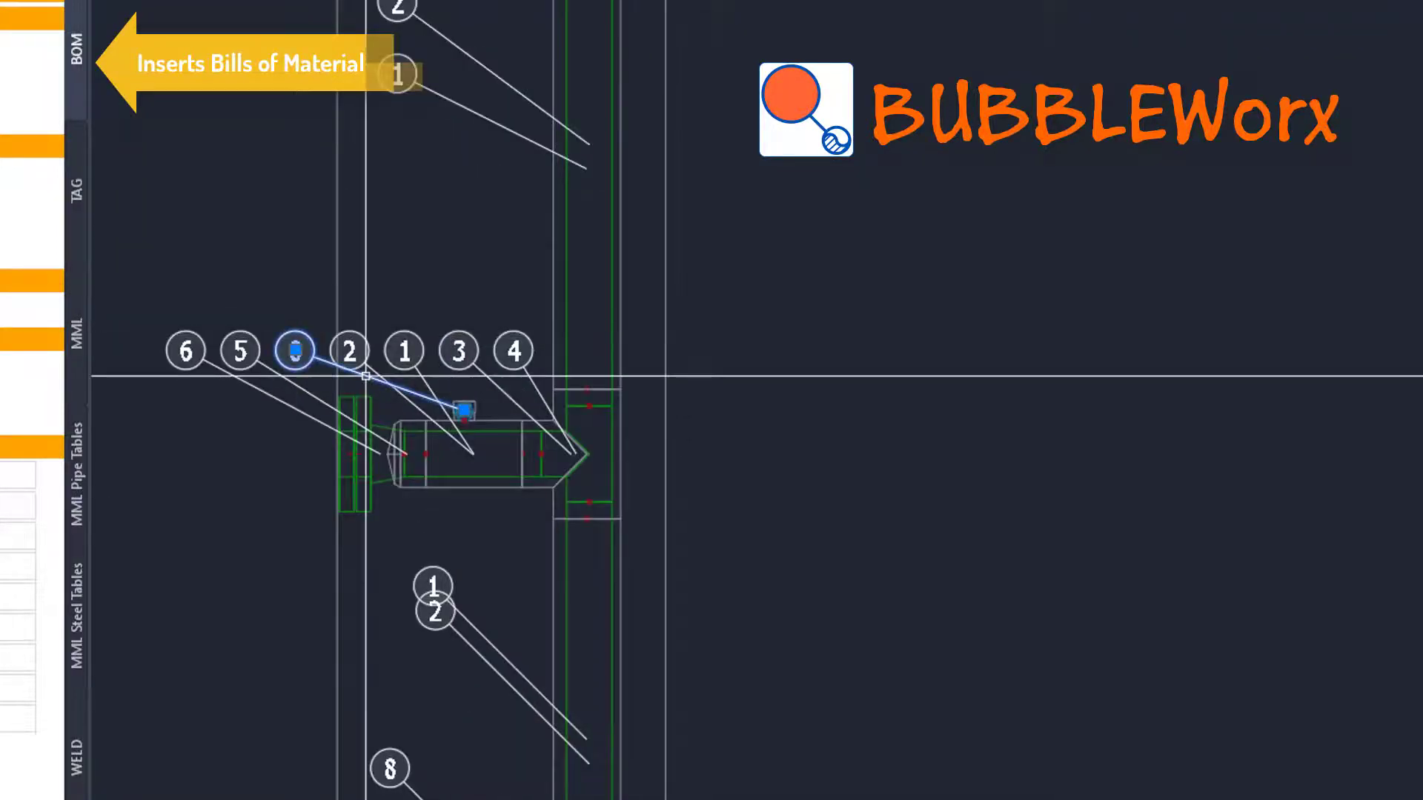
click(295, 351)
click(377, 243)
Step: Collect branch bubbles 3 and 4 into one vertical stack and bubbles 1 and 2 into another above the branch
key(Return)
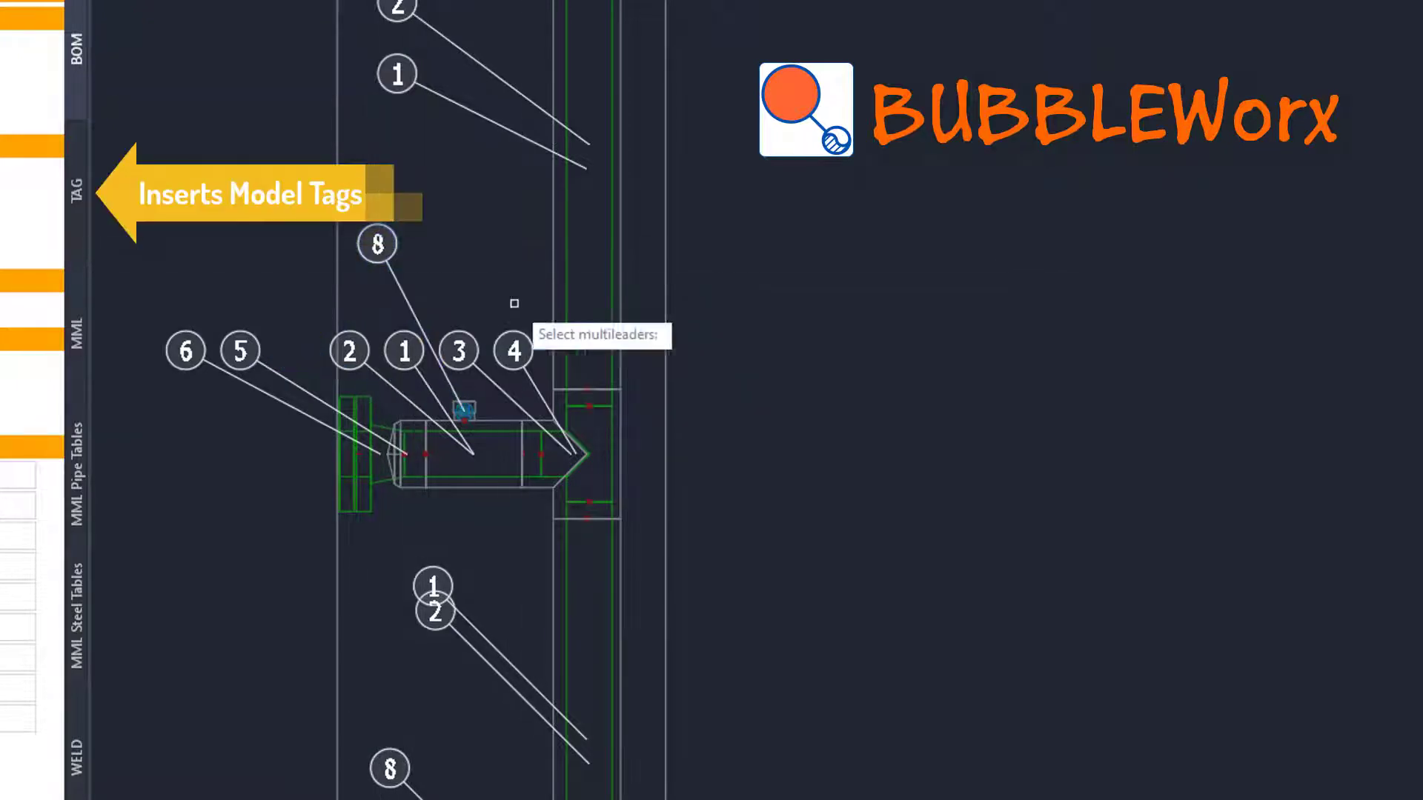
click(527, 311)
click(448, 341)
key(Return)
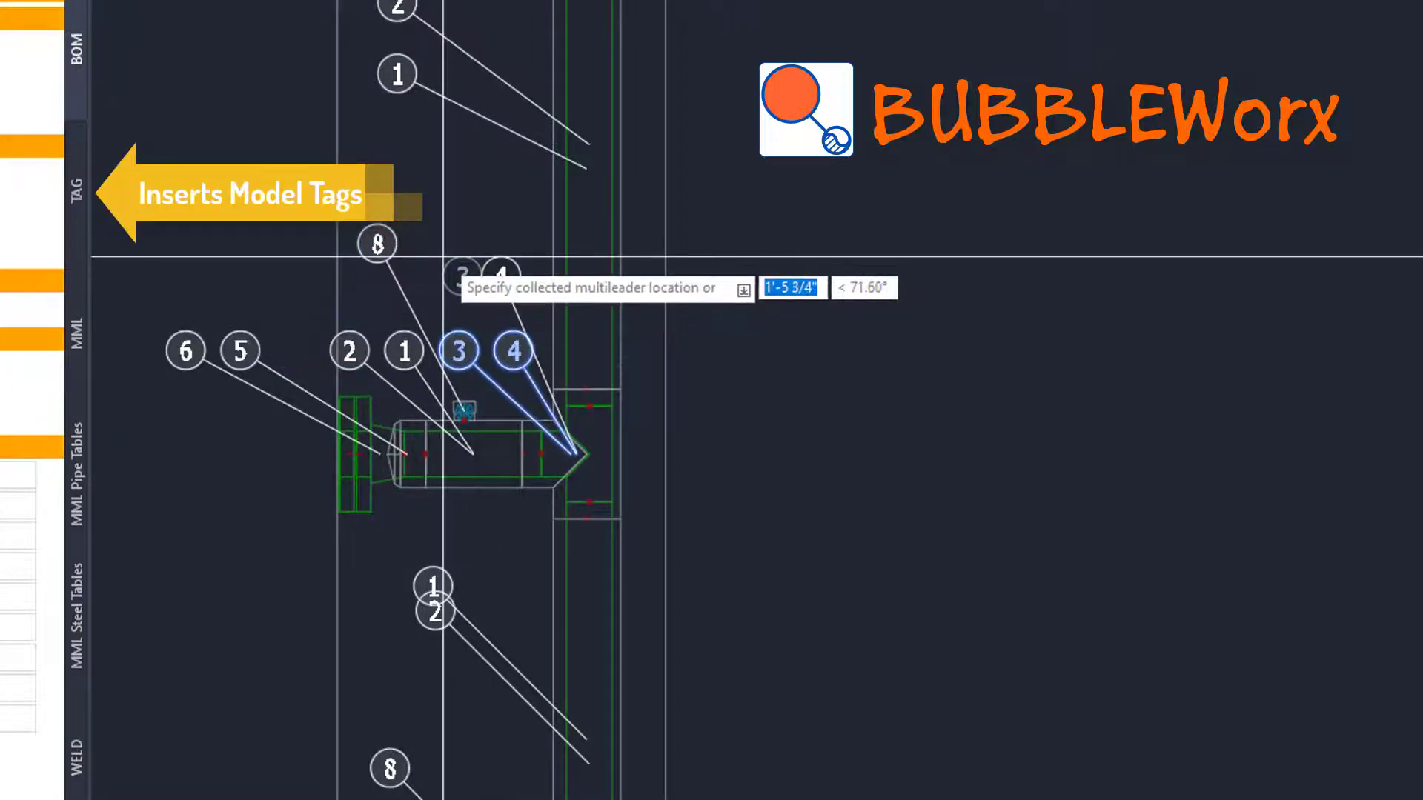
click(426, 190)
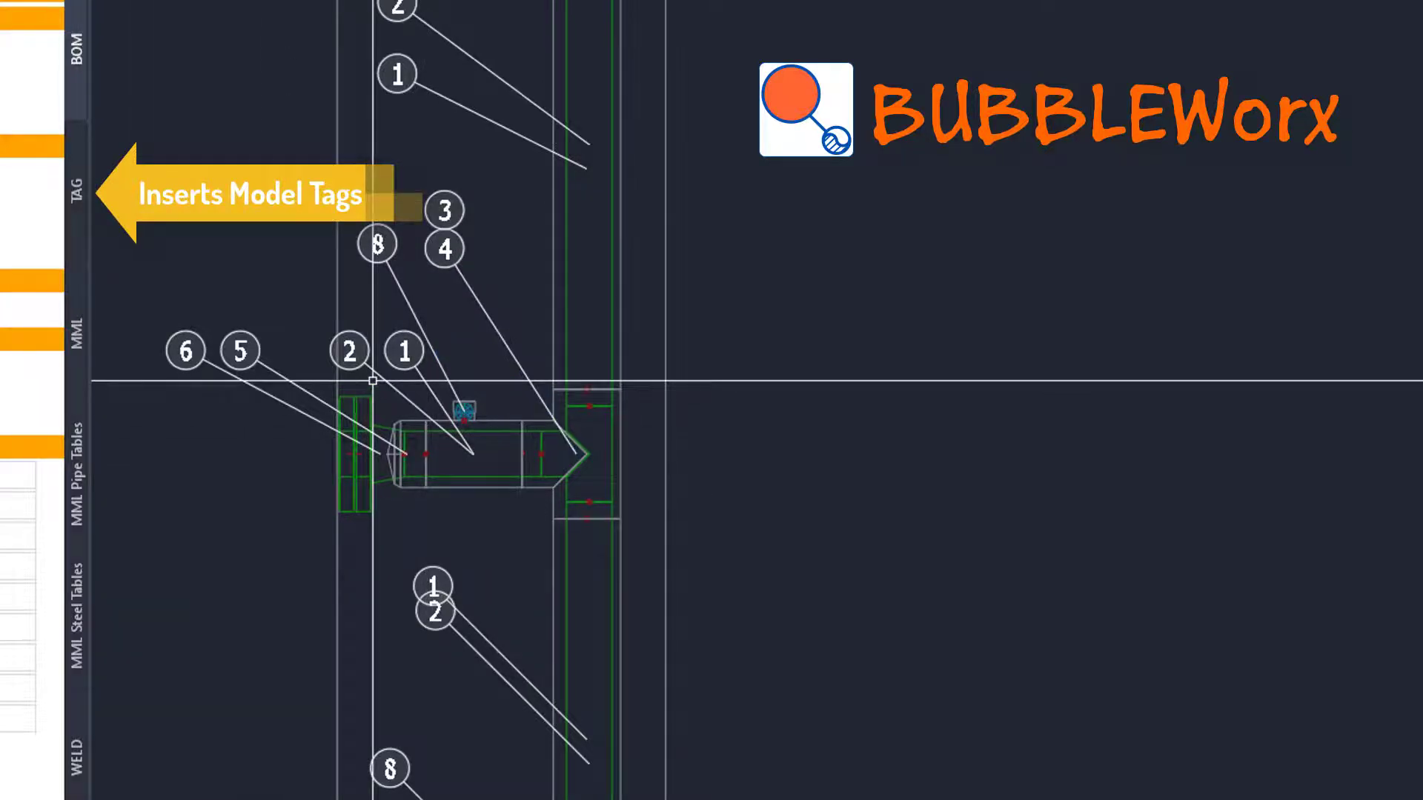
click(401, 315)
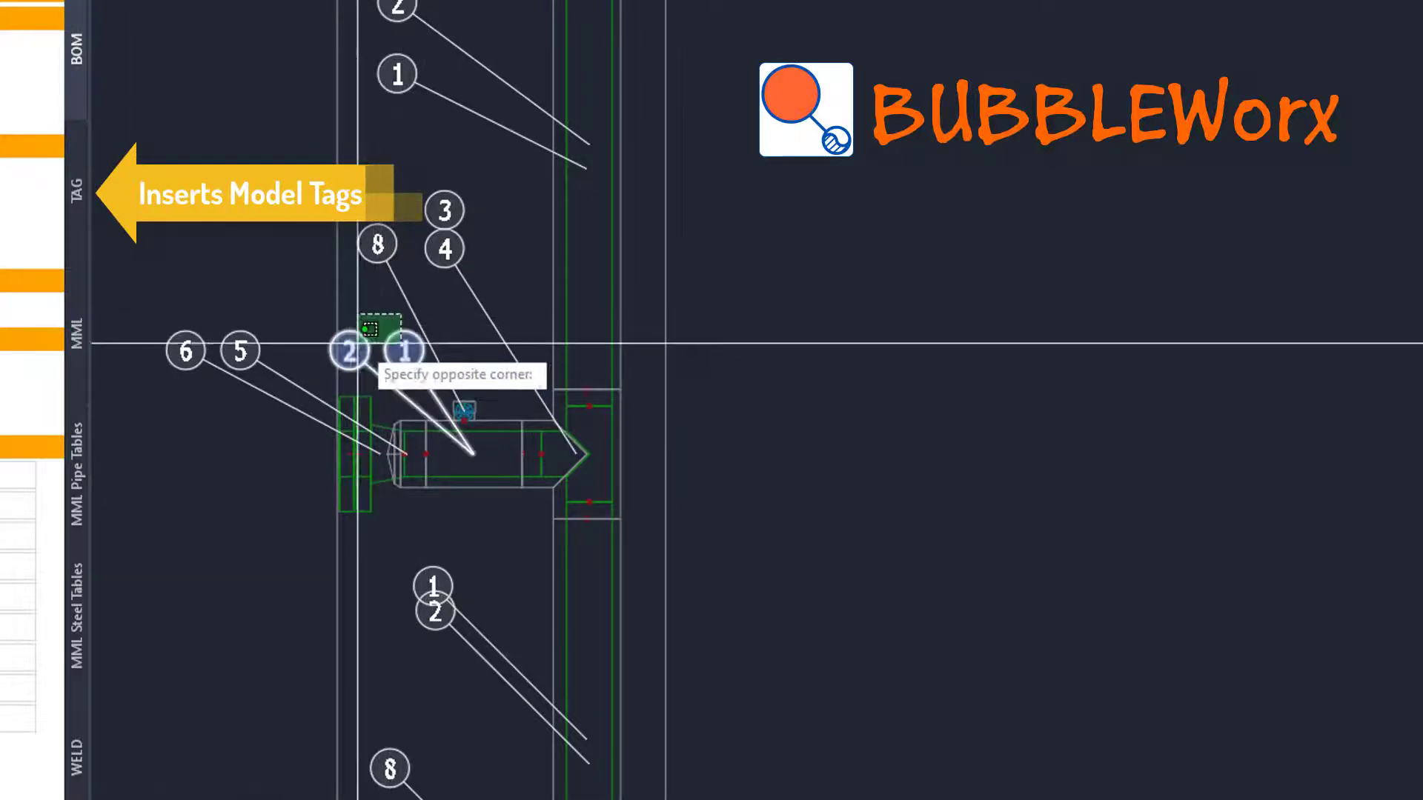
click(359, 343)
key(Return)
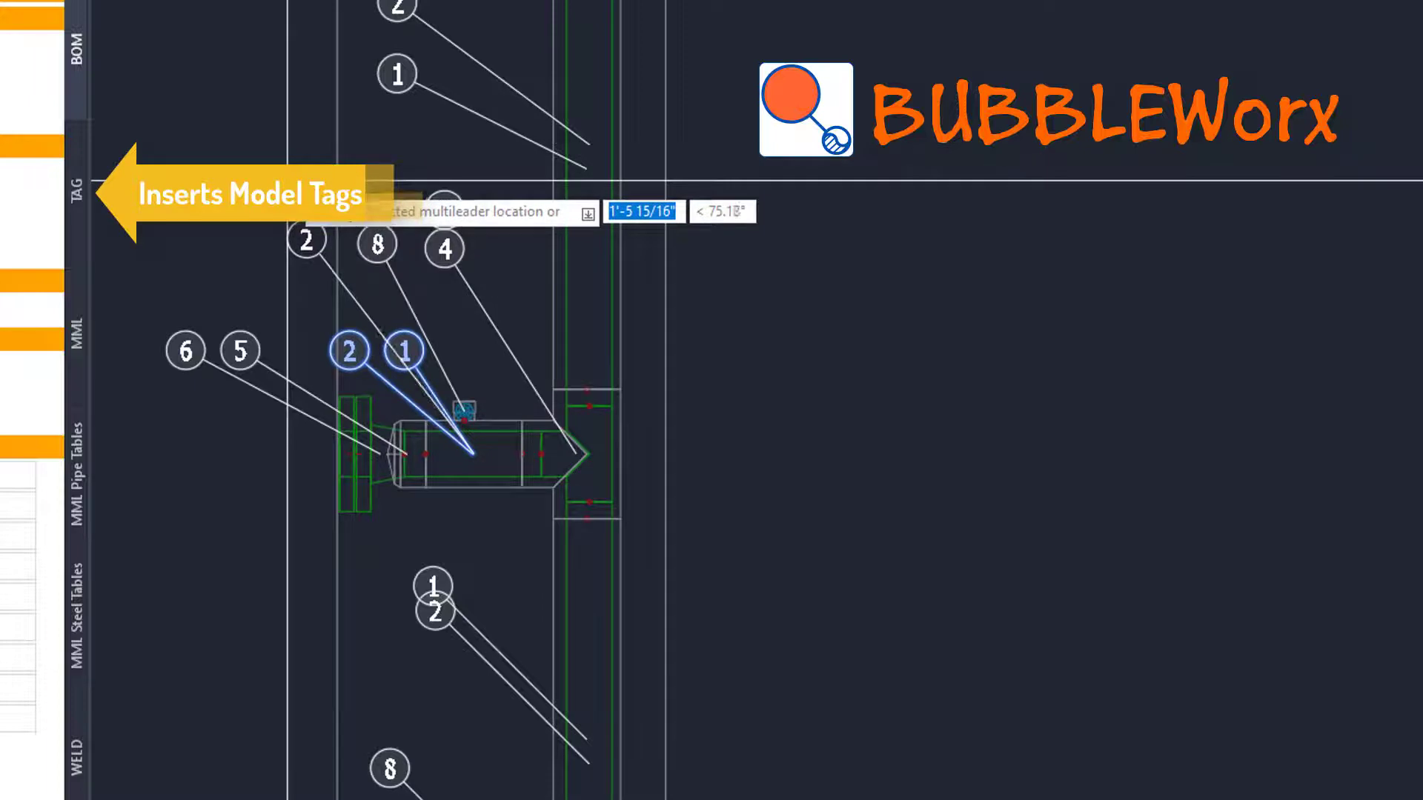
click(287, 180)
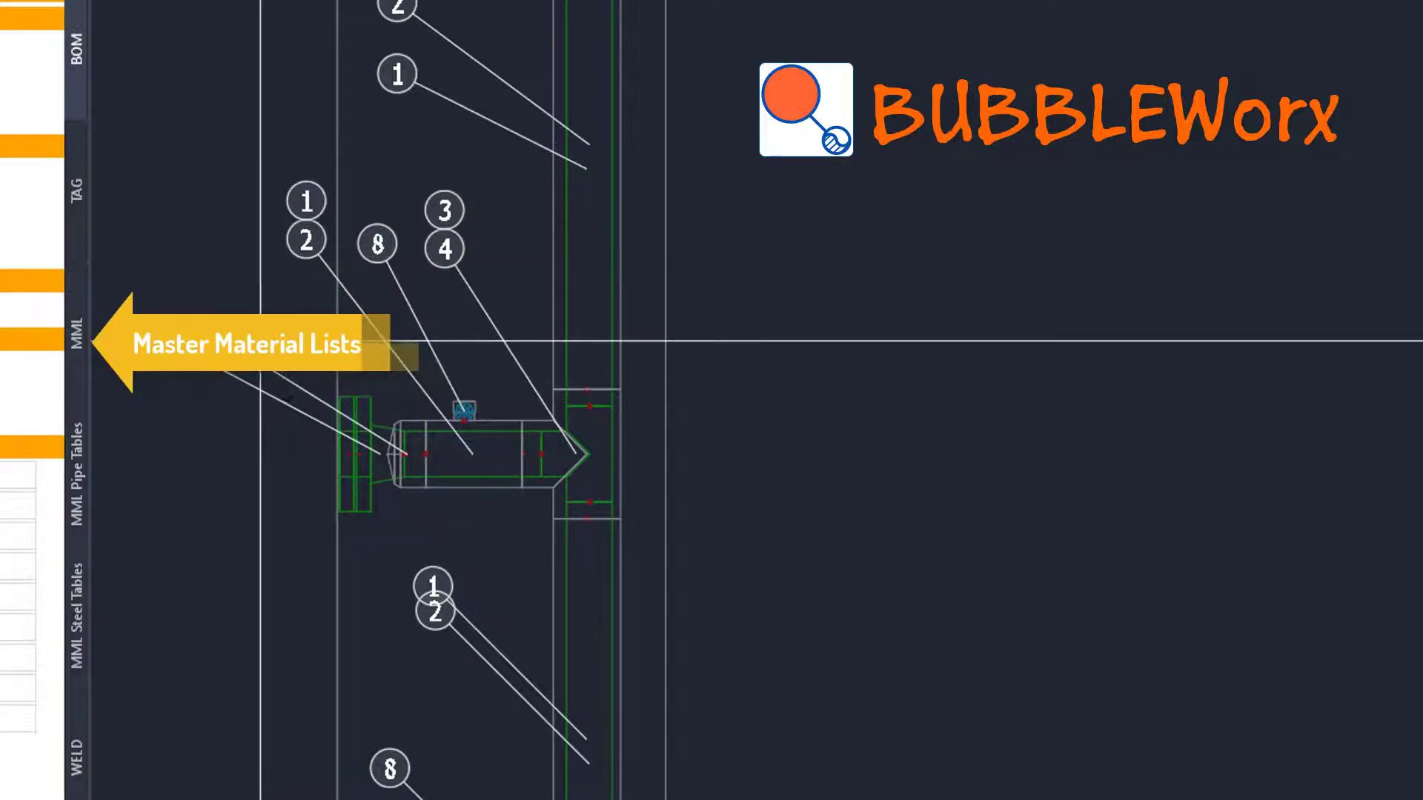
Step: Move branch bubbles 5 and 6 up and over so they sit side by side above the branch flange
click(280, 376)
click(239, 350)
click(296, 314)
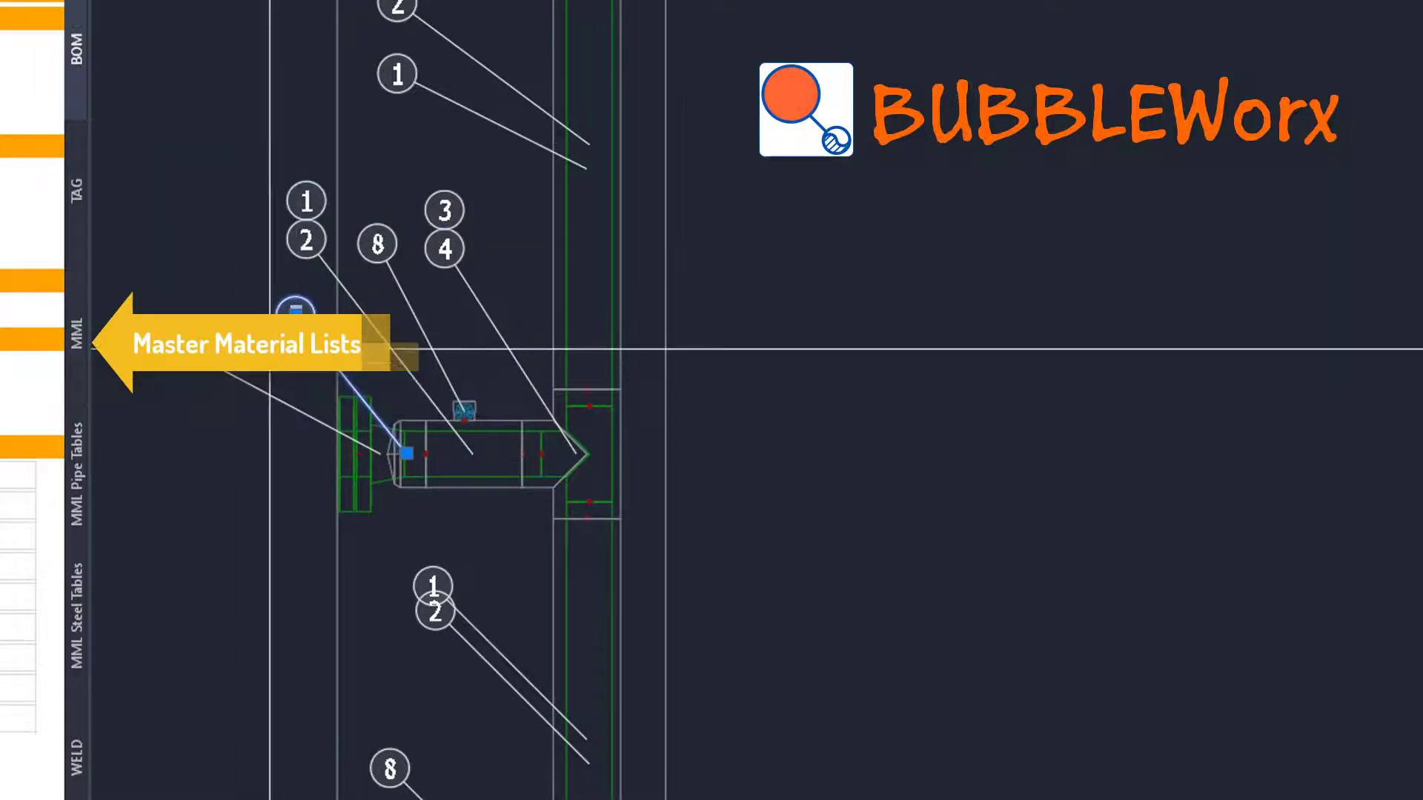
click(228, 375)
click(182, 347)
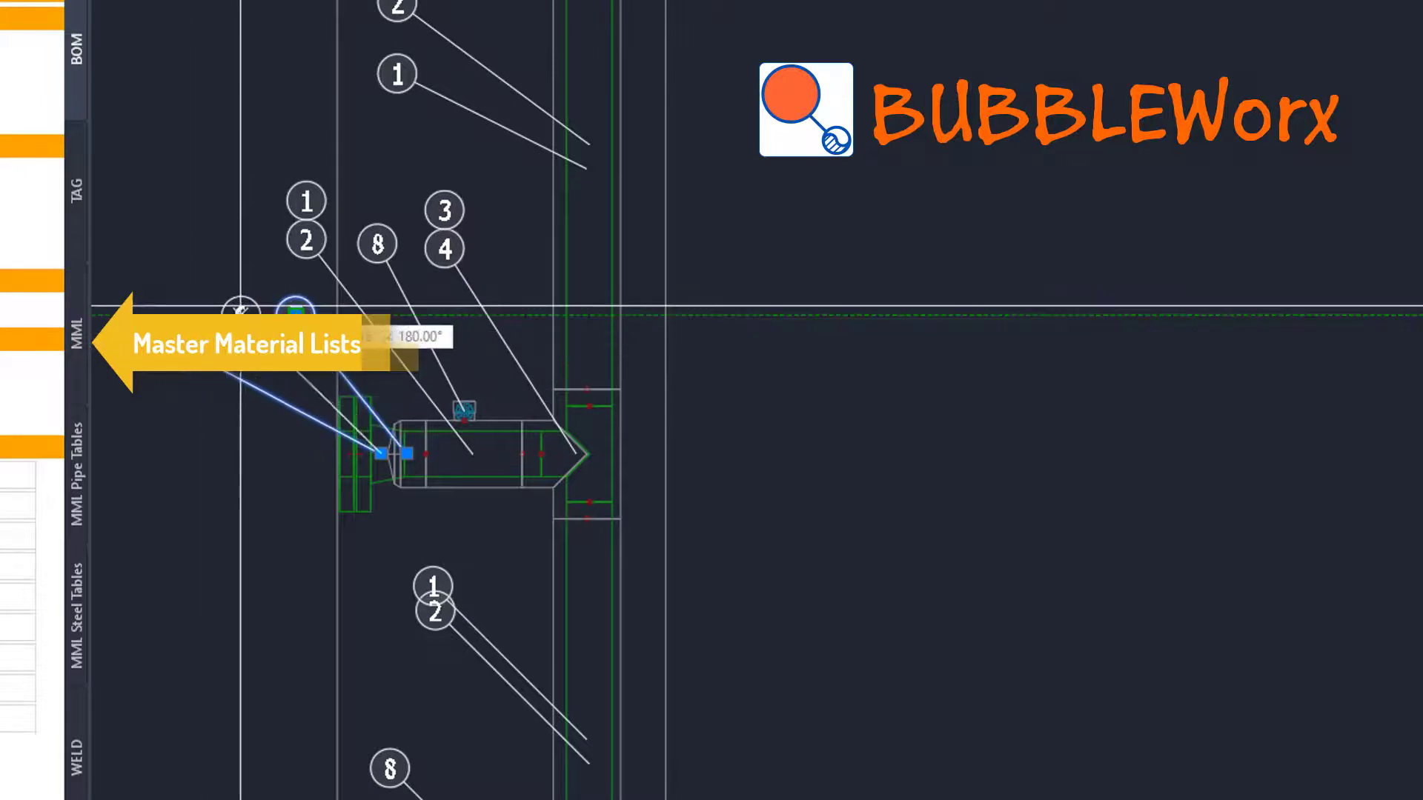
click(295, 307)
Step: Distribute the BOM bubbles of the tee section's lower leg evenly in a vertical column beside the pipe
scroll(600, 459, down, 2)
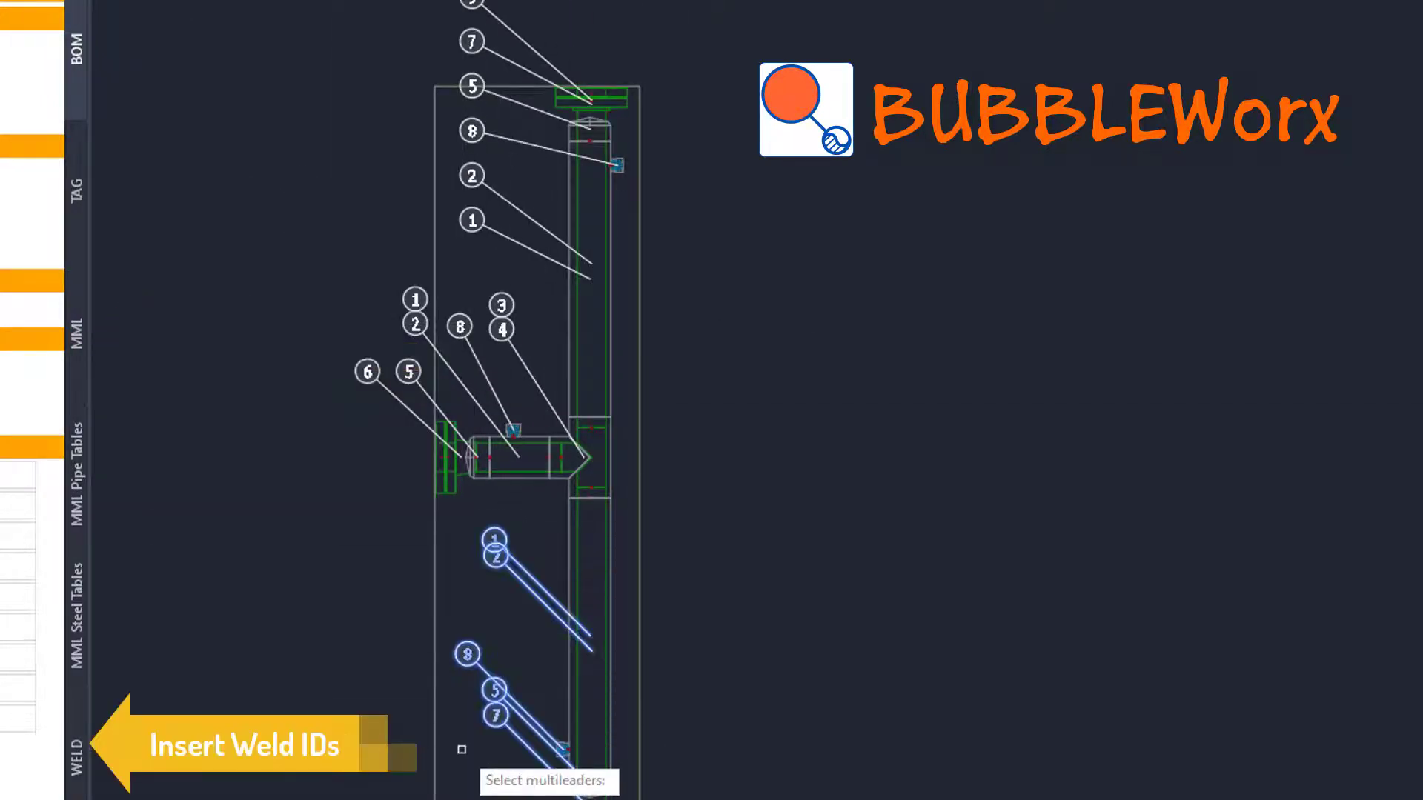
key(Return)
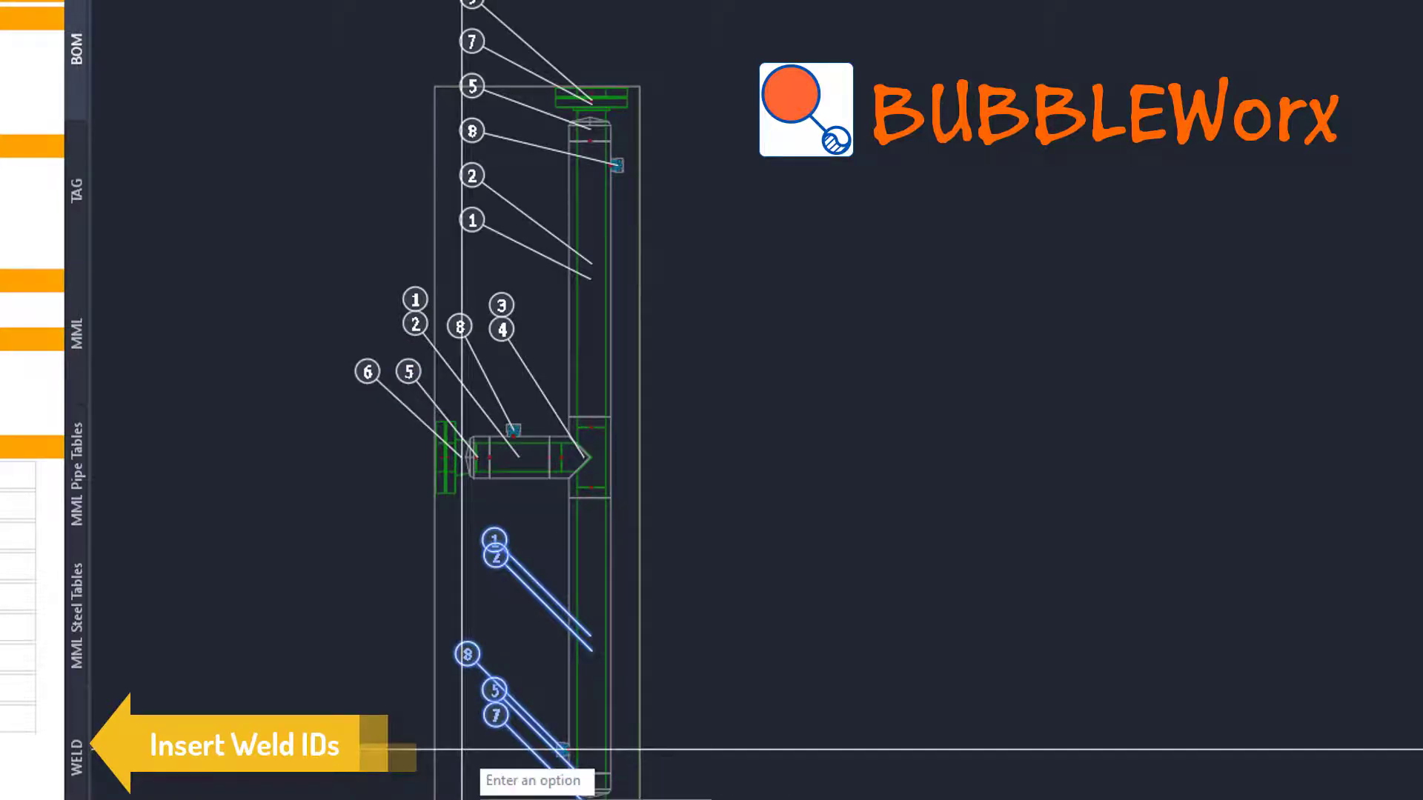
text(d)
key(Return)
click(458, 557)
click(458, 716)
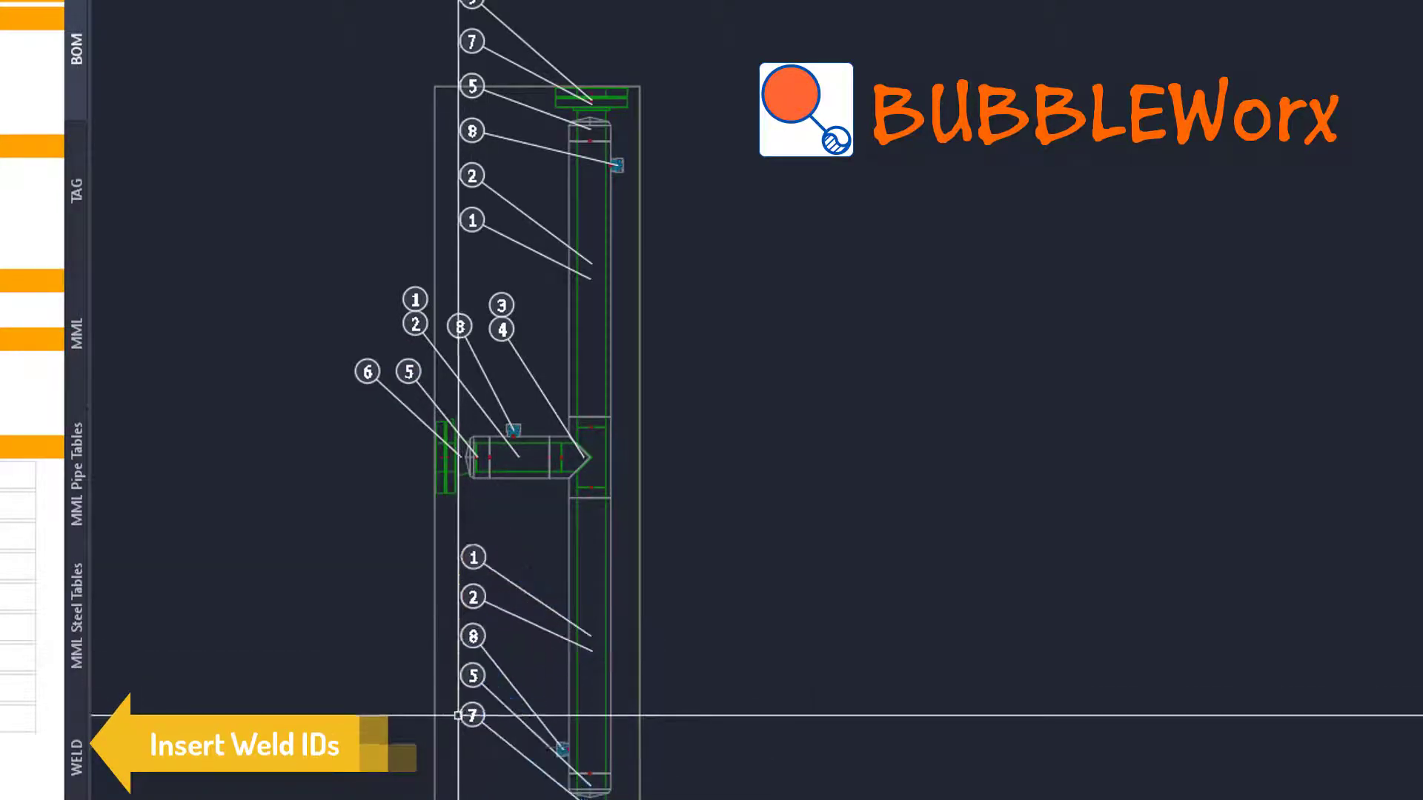
Step: Distribute elbow section bubbles 24, 22, 21, 16, 23, 17 and 18 evenly in a vertical column beside the elbow
middle_drag(356, 744, 344, 434)
scroll(425, 610, up, 2)
key(Return)
click(547, 404)
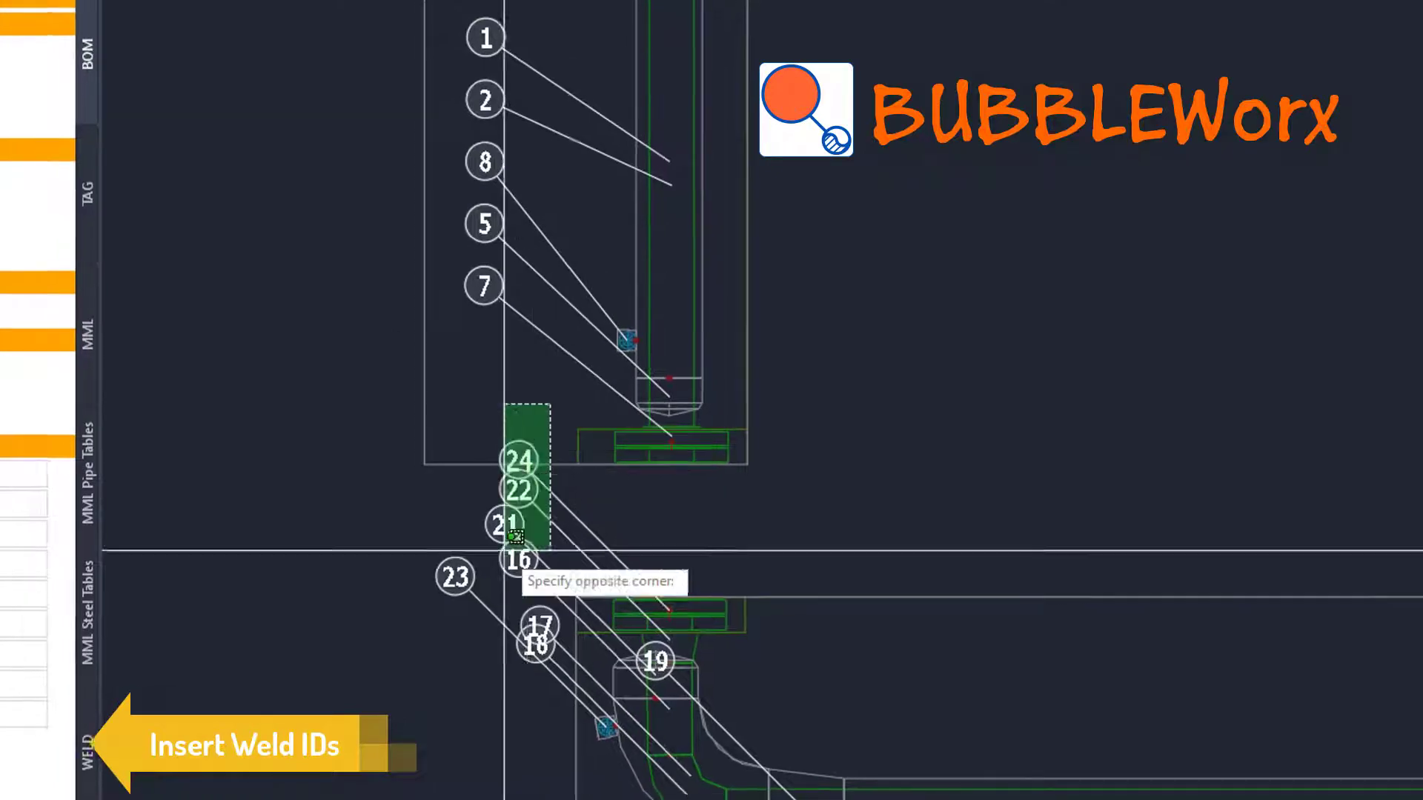
click(392, 636)
key(Return)
click(415, 522)
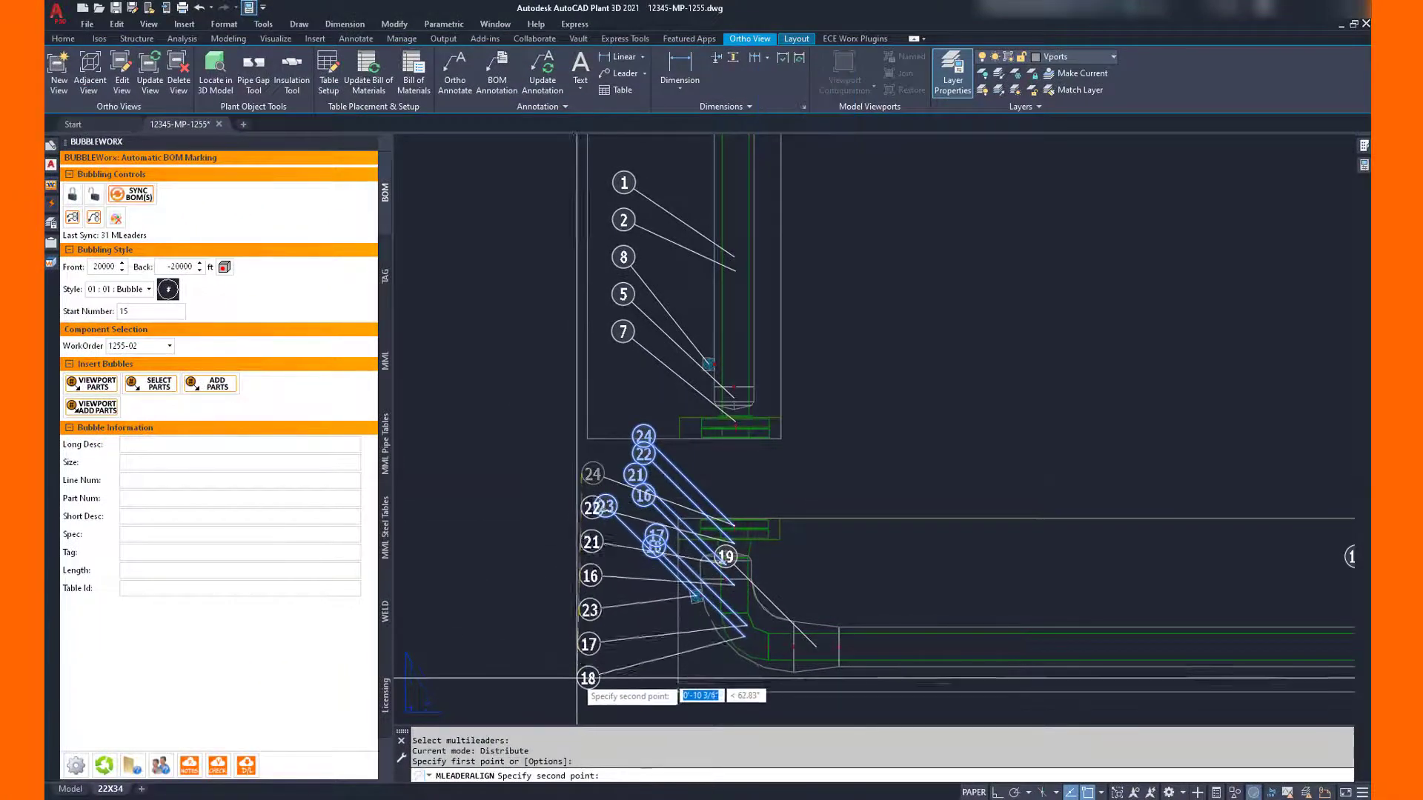
key(F8)
click(579, 677)
Step: Move the reducer's bubble 19 away from the elbow to the open space above the horizontal pipe
scroll(688, 595, down, 3)
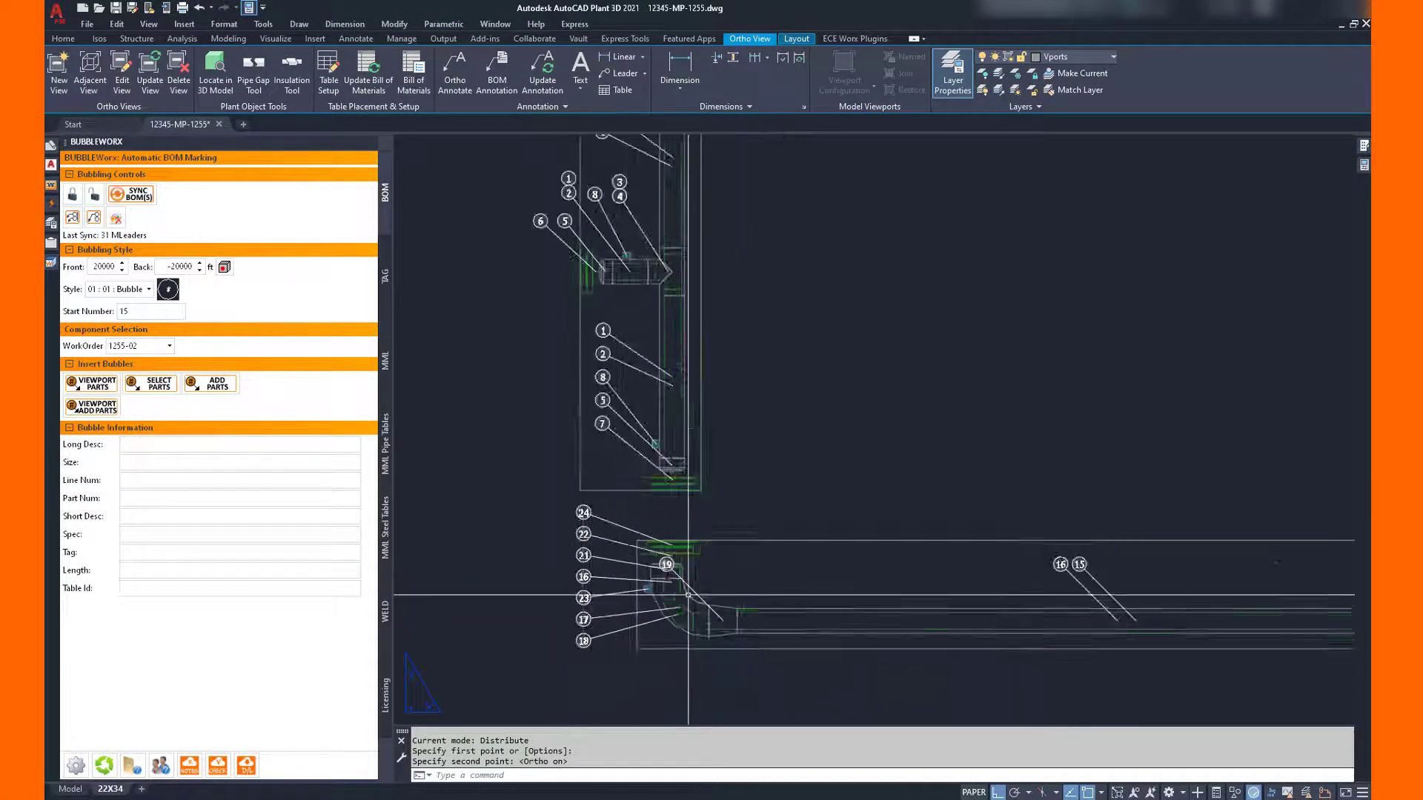
scroll(688, 595, up, 4)
click(632, 517)
click(632, 517)
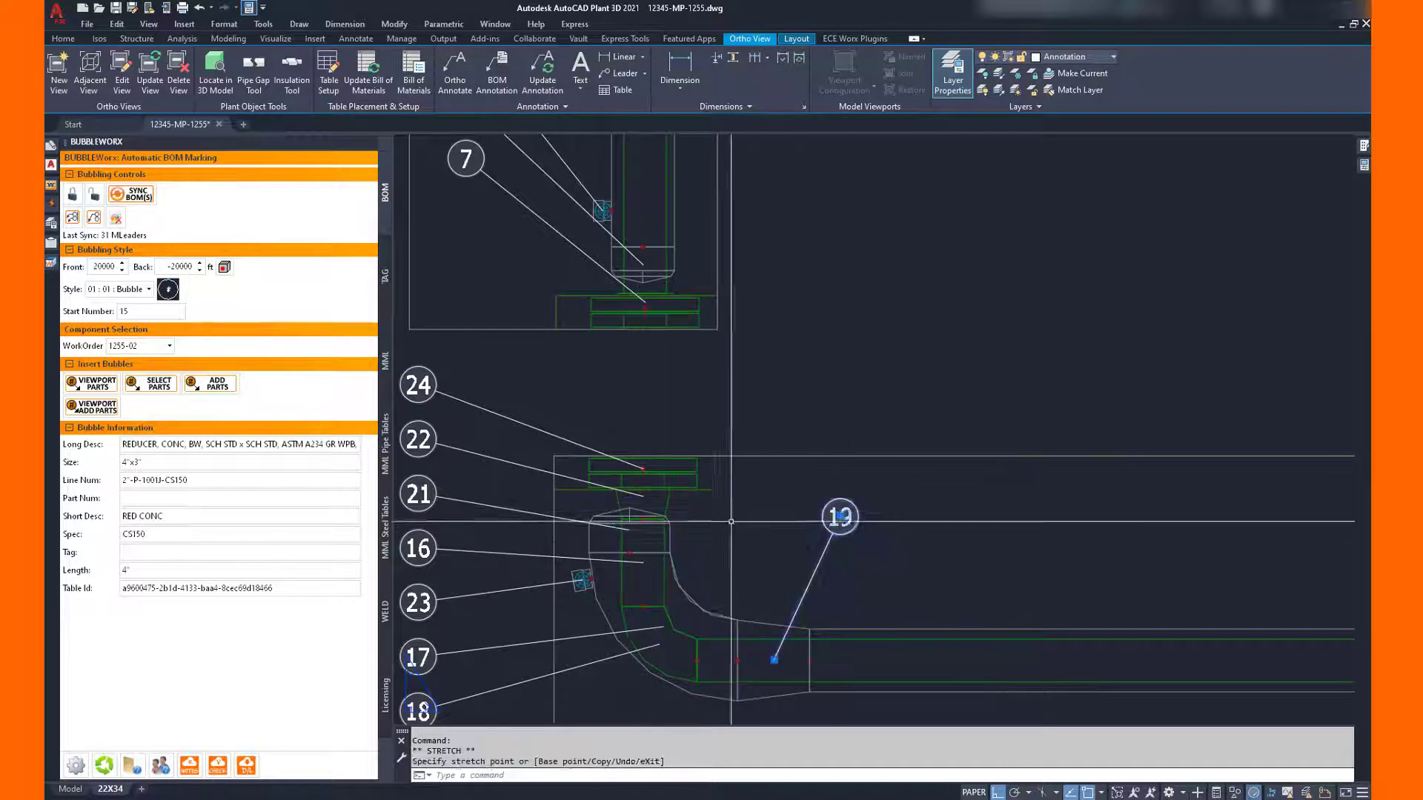
key(Escape)
Step: Move bubble 22 at the far end of the horizontal pipe sideways so it clears bubble 20
scroll(697, 540, down, 4)
middle_drag(1066, 569, 678, 588)
scroll(1128, 557, up, 6)
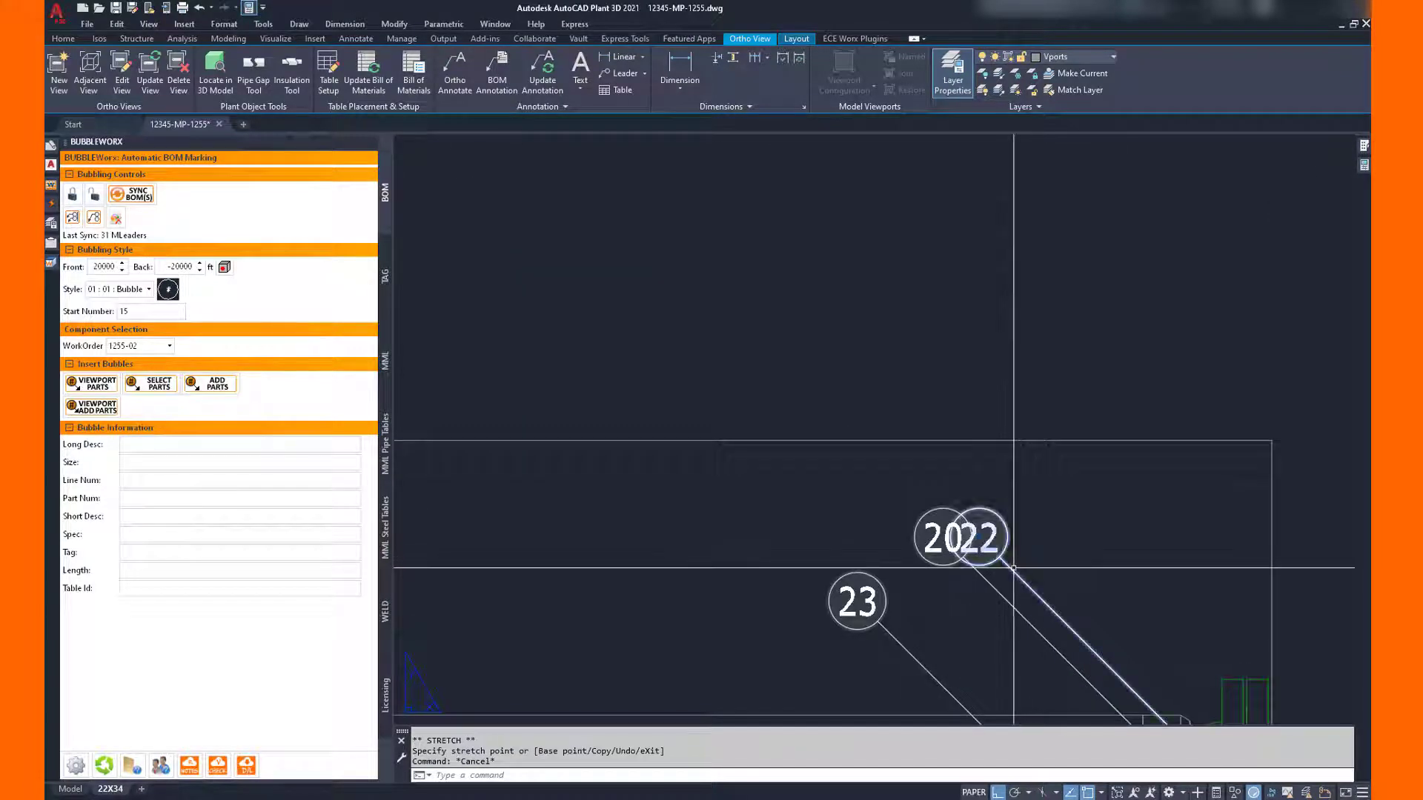
click(980, 537)
click(980, 537)
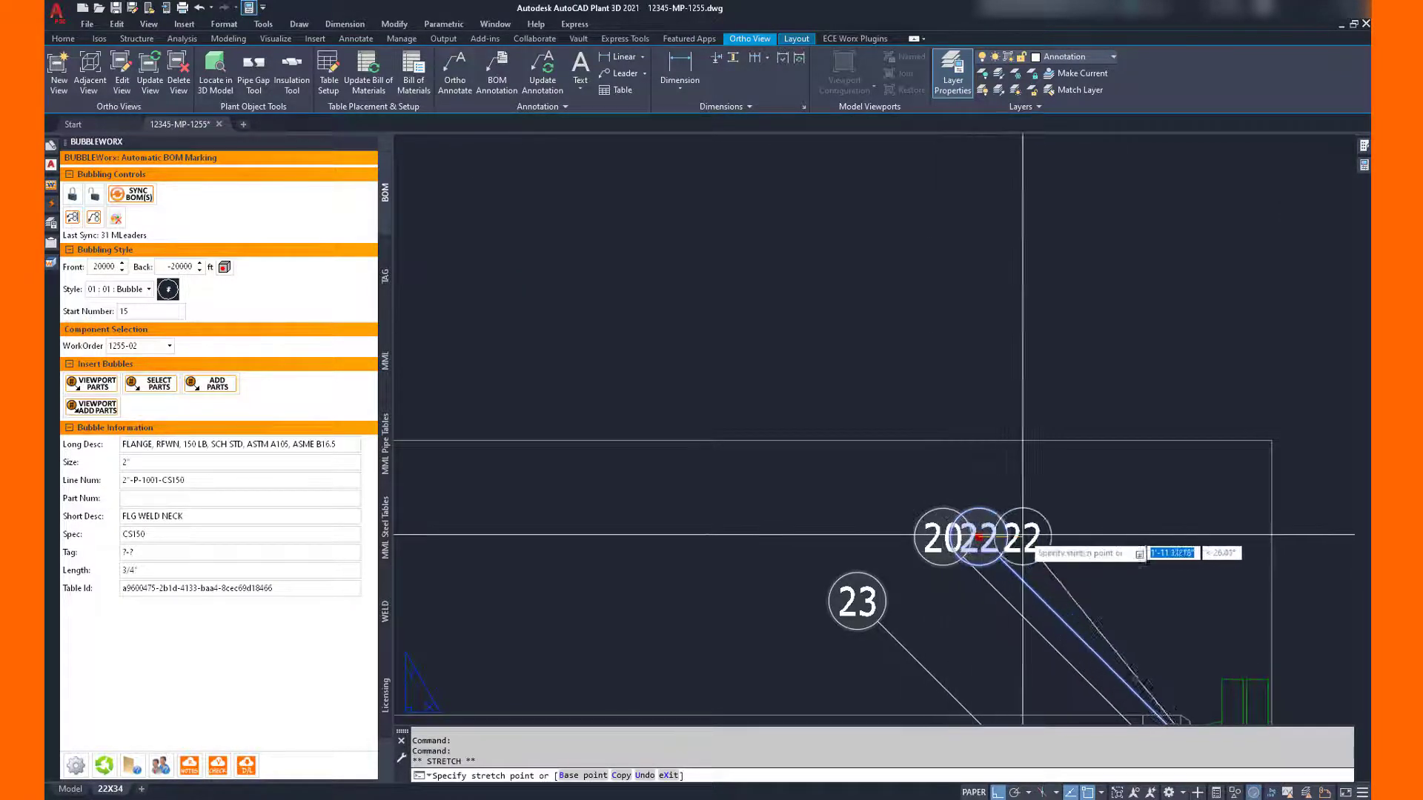
key(Escape)
Step: Run the PLOT command for the 22X34 sheet and show its plot preview
scroll(1075, 593, down, 6)
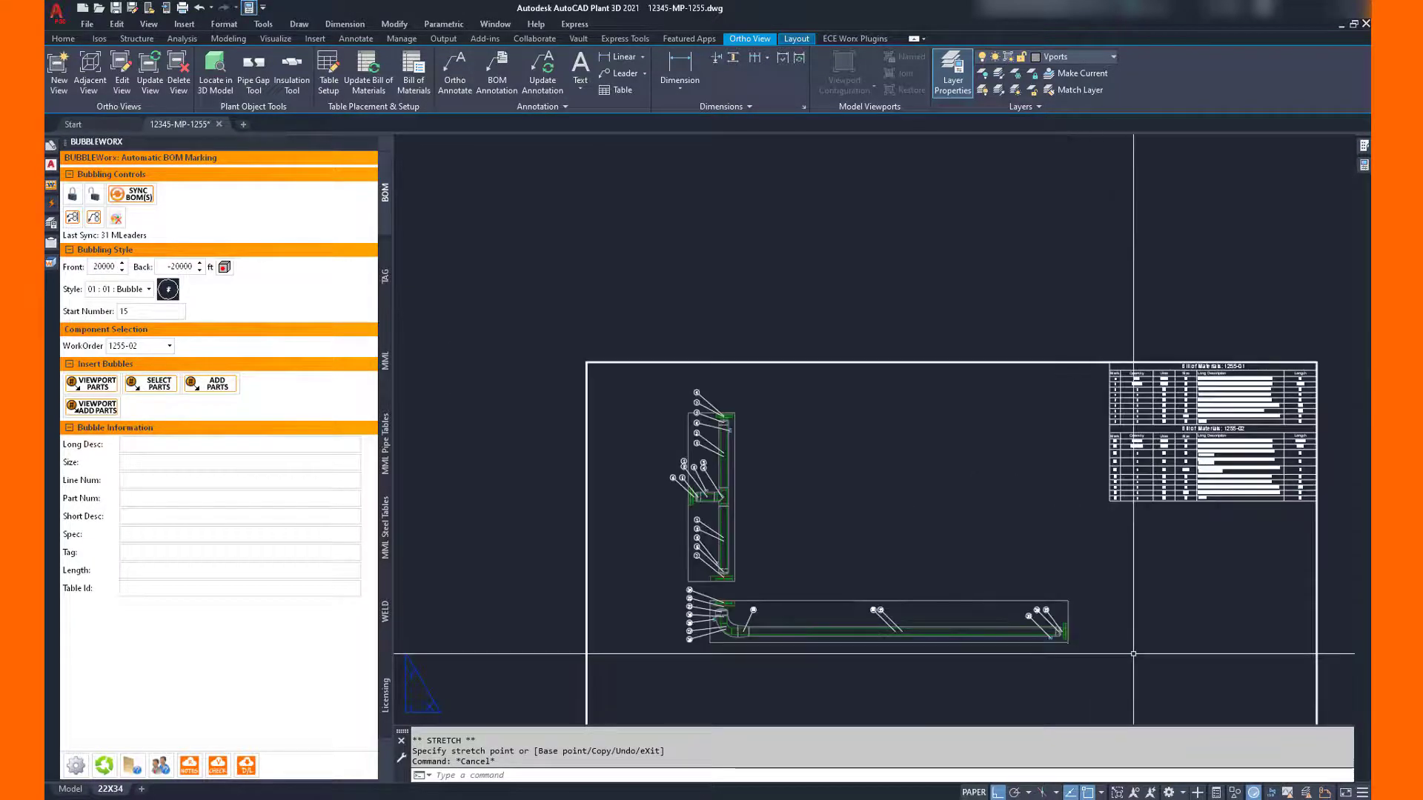
middle_drag(1133, 653, 1026, 531)
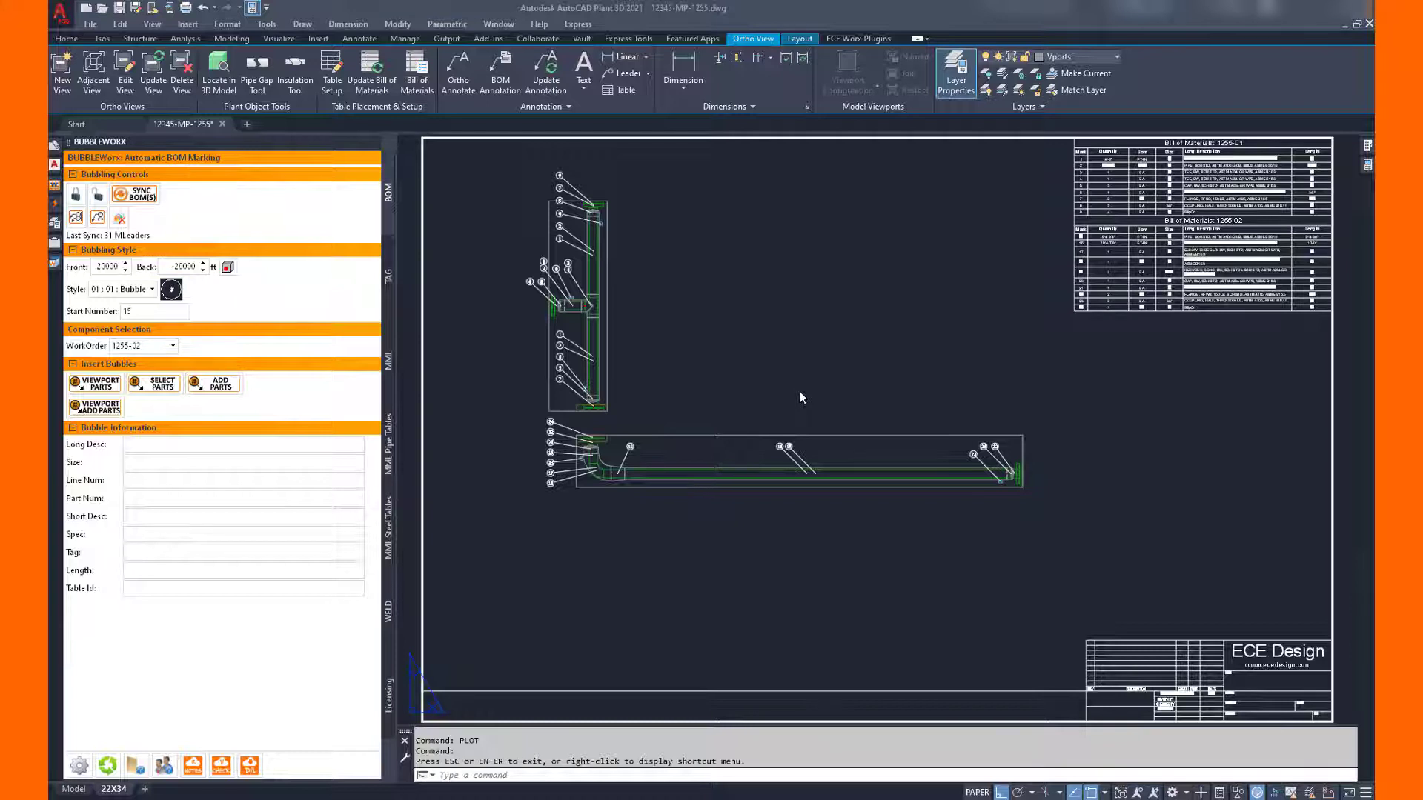
click(800, 391)
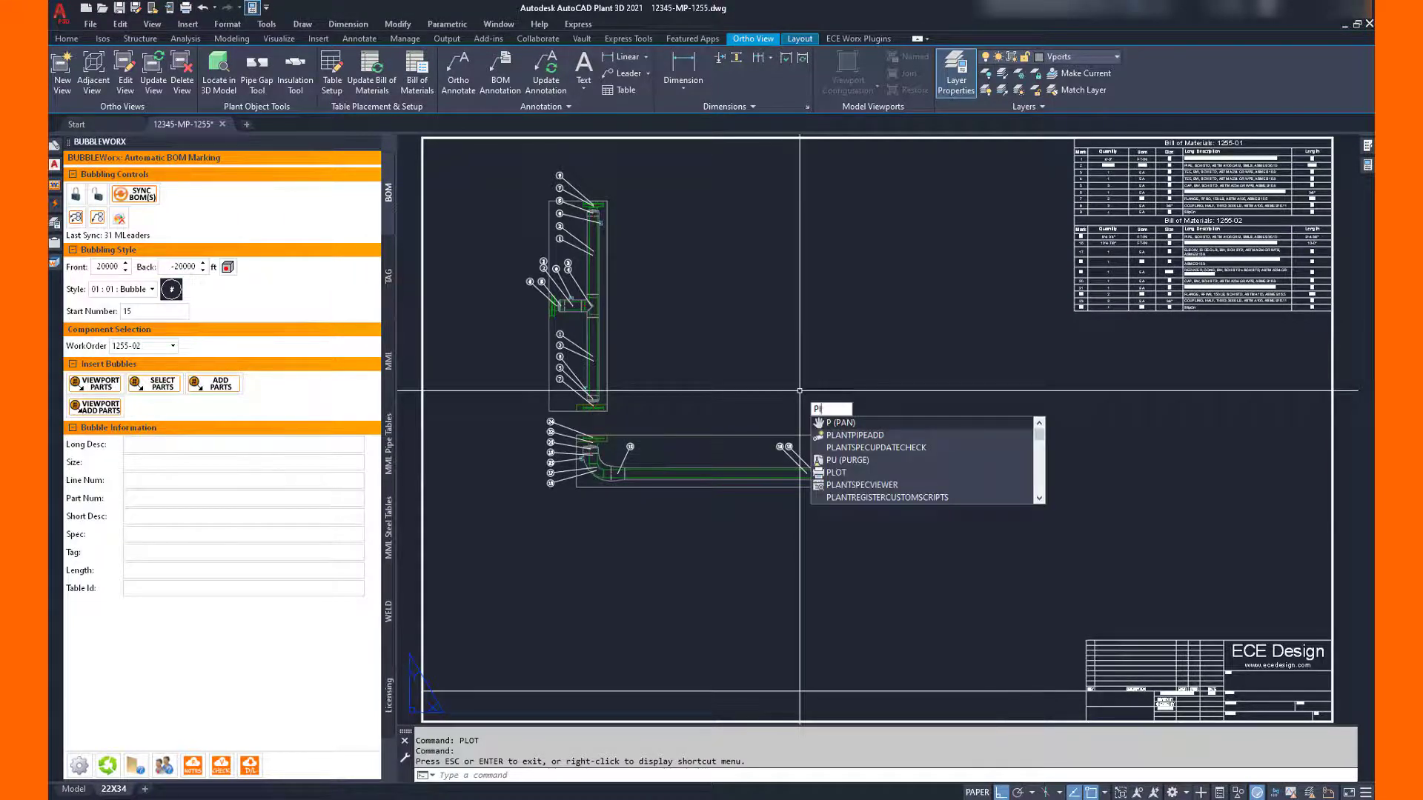
text(ot)
key(Return)
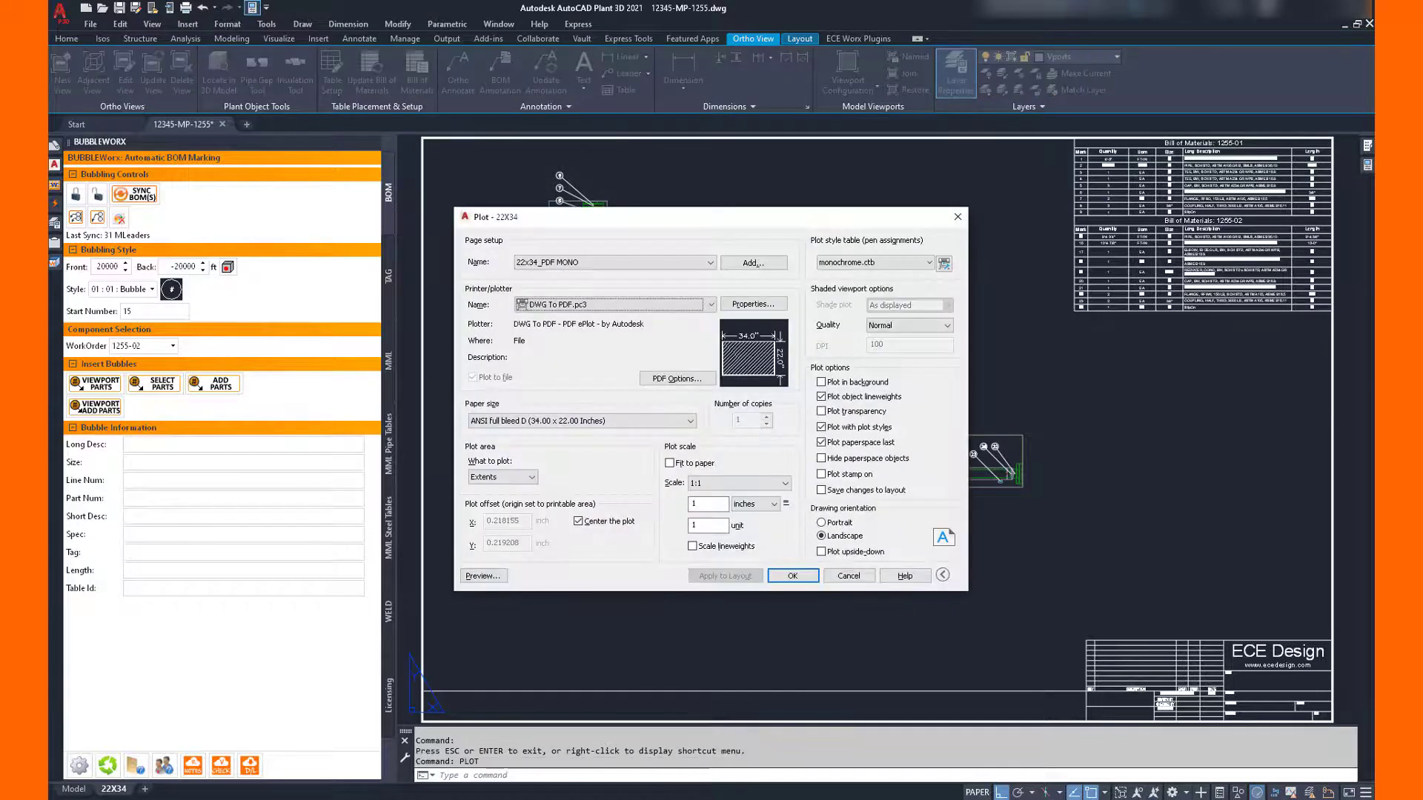
click(504, 577)
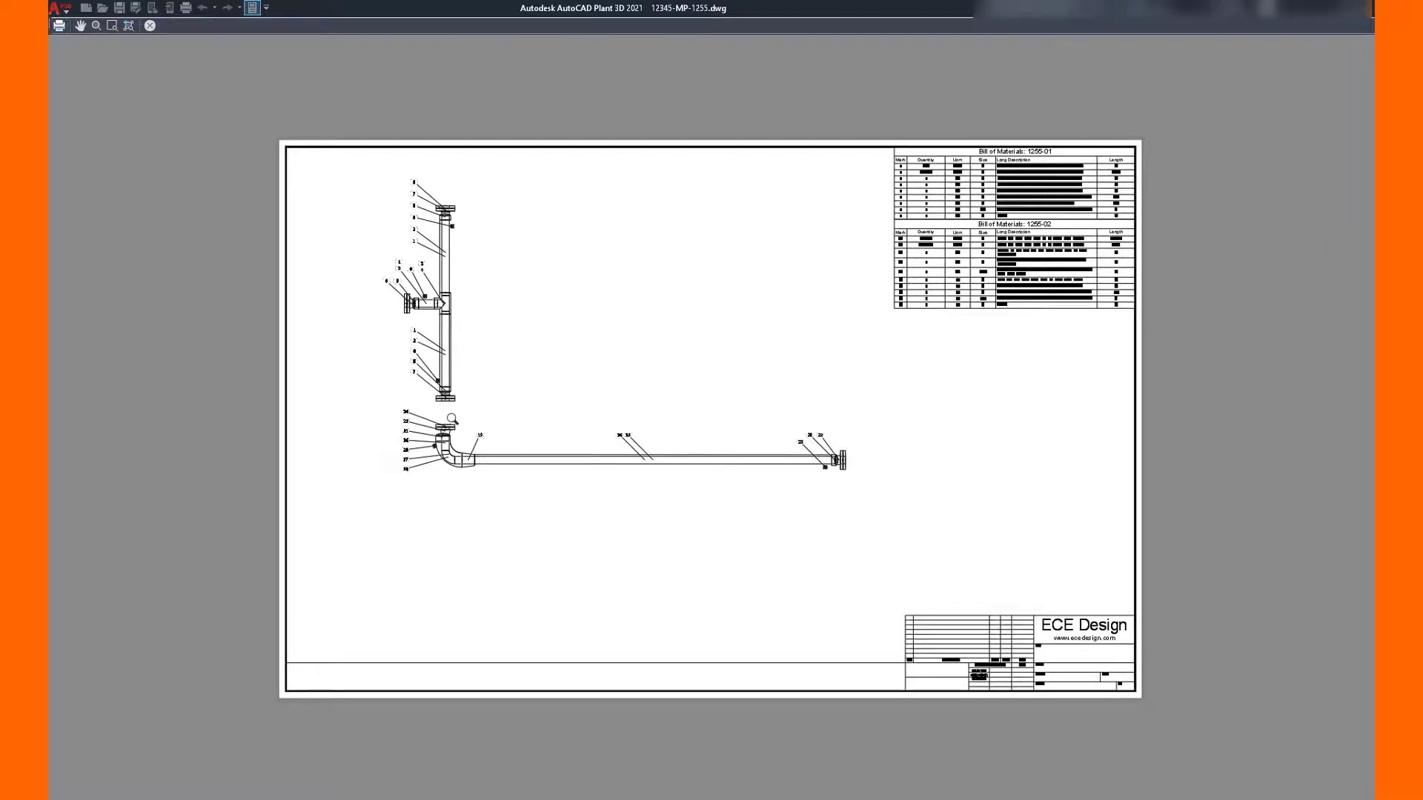
Step: Examine the elbow bubbles and both bills of materials in the plot preview, and fit the whole sheet in view
scroll(451, 420, up, 8)
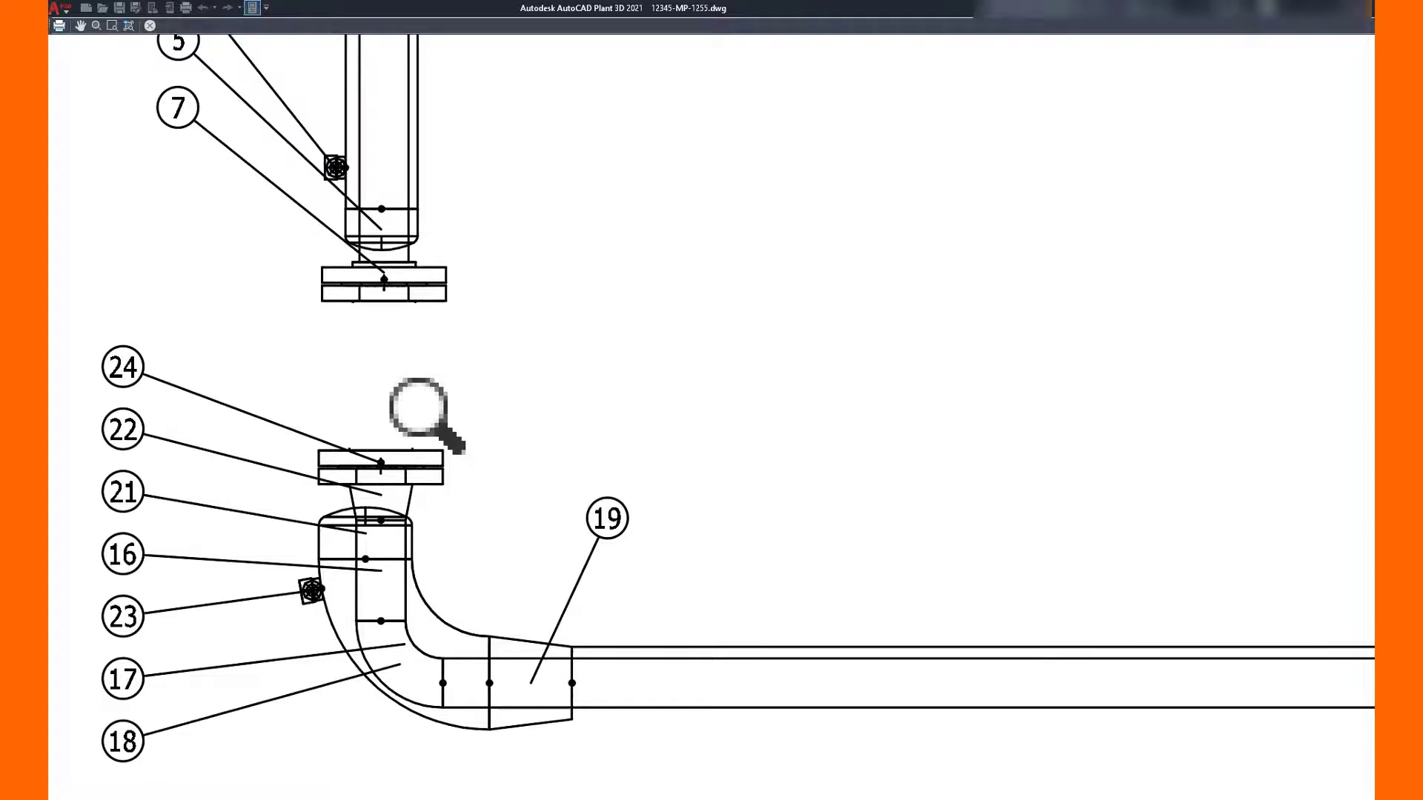
scroll(419, 409, down, 8)
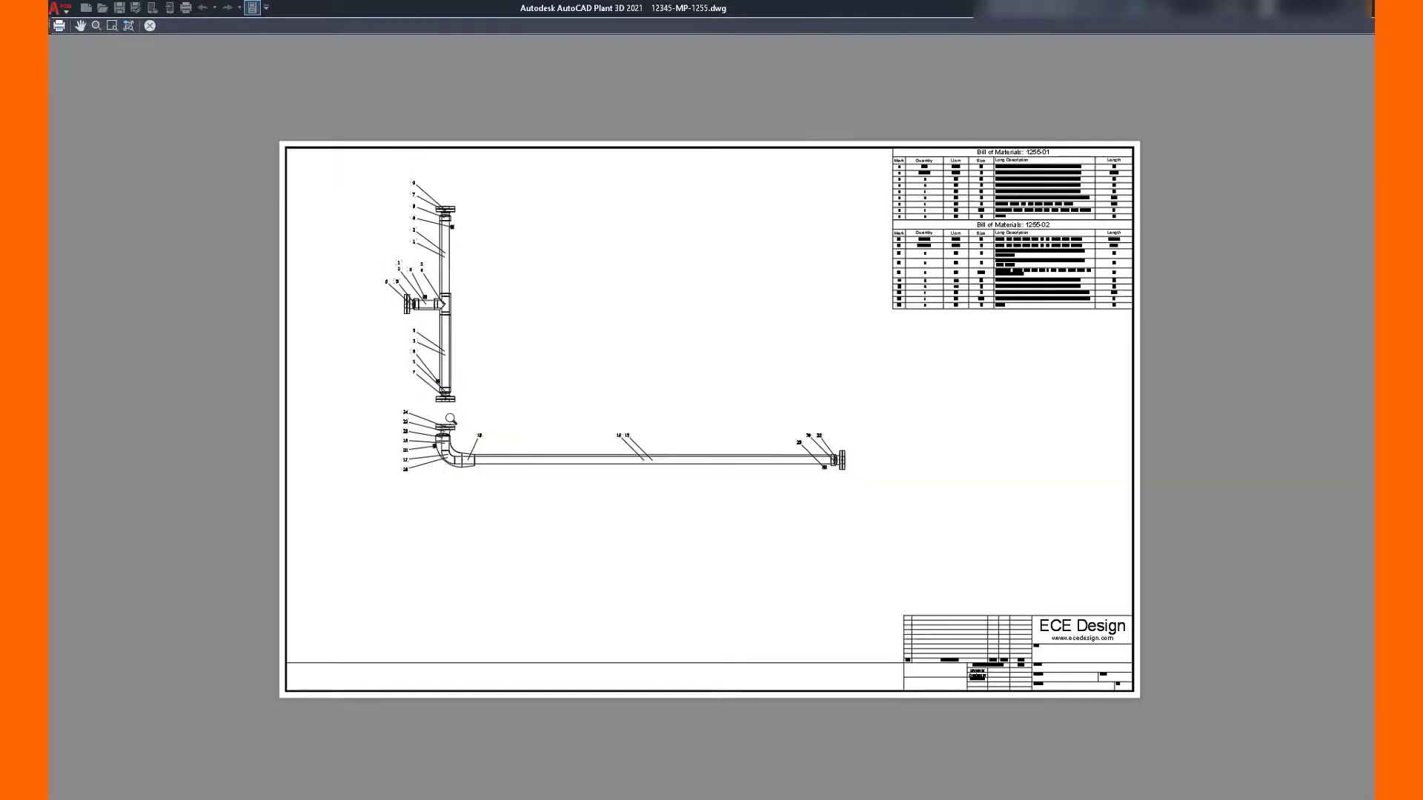
scroll(1021, 176, up, 6)
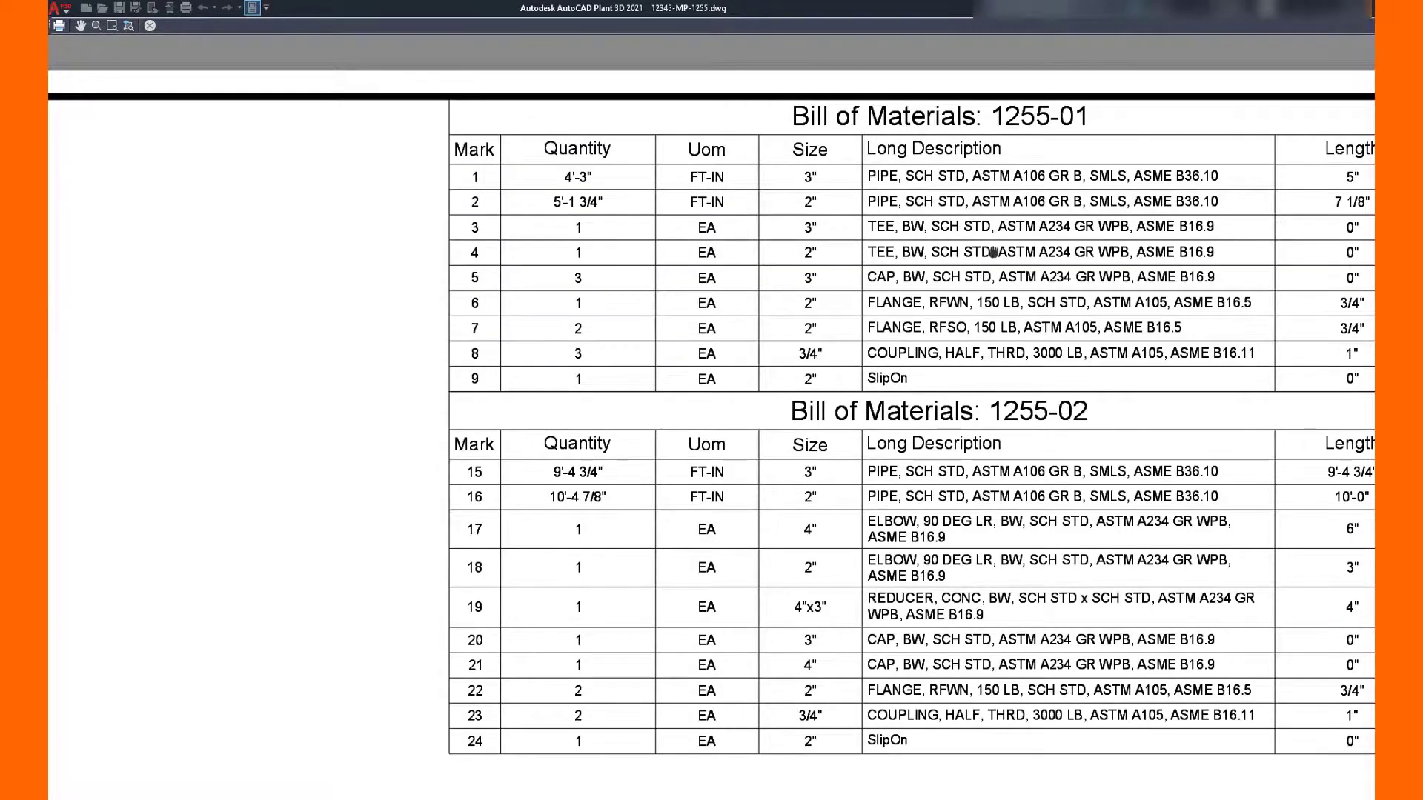
middle_drag(993, 252, 835, 268)
drag(787, 265, 786, 265)
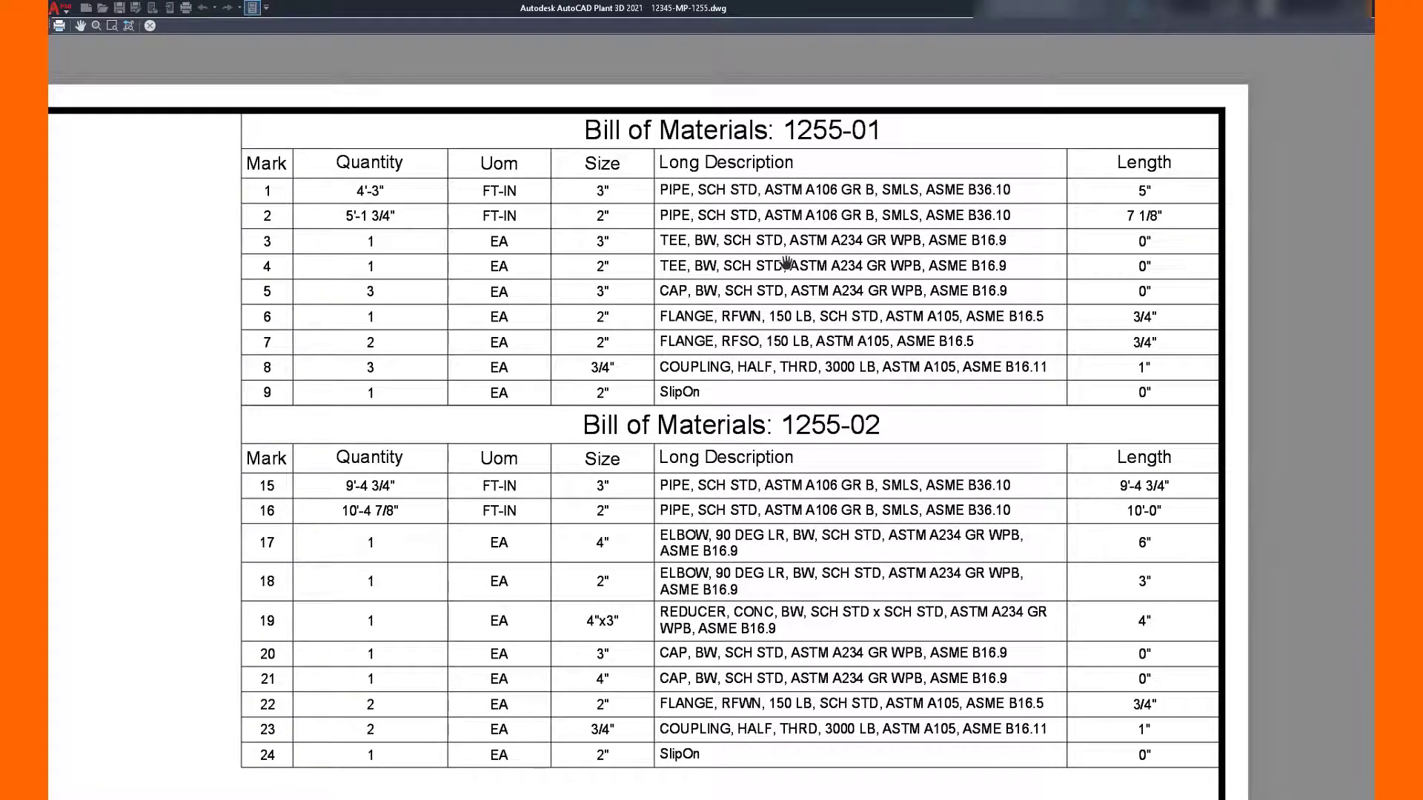
scroll(786, 264, down, 6)
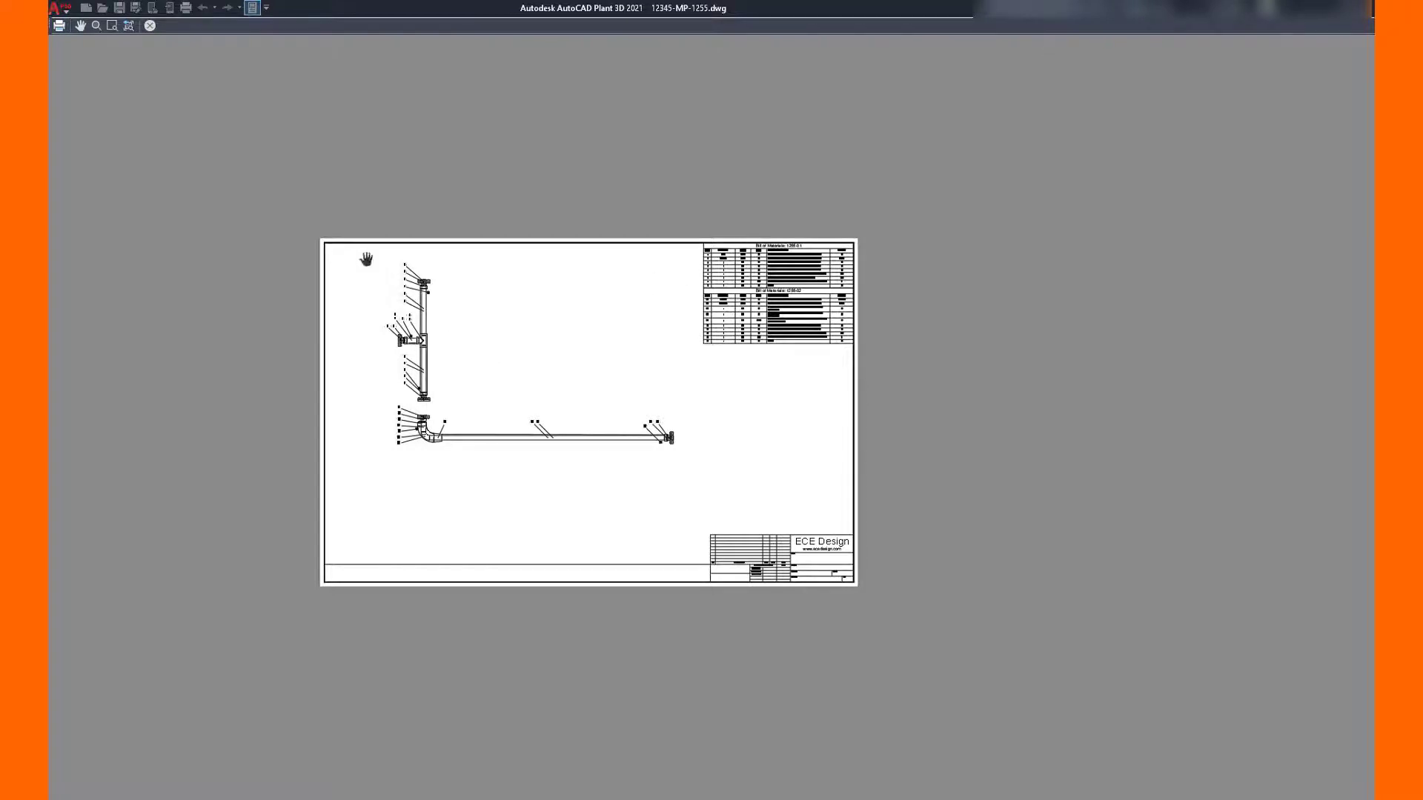
click(128, 26)
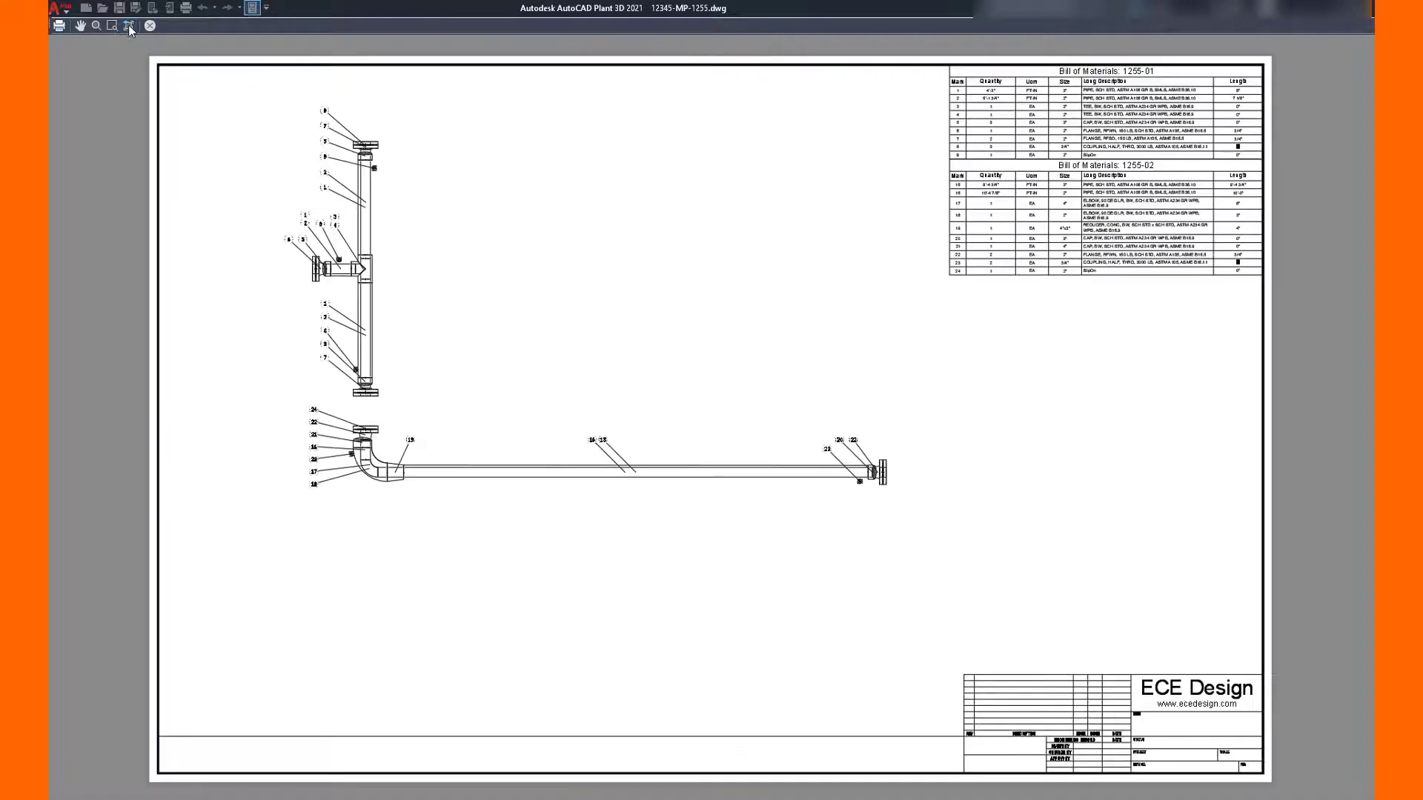